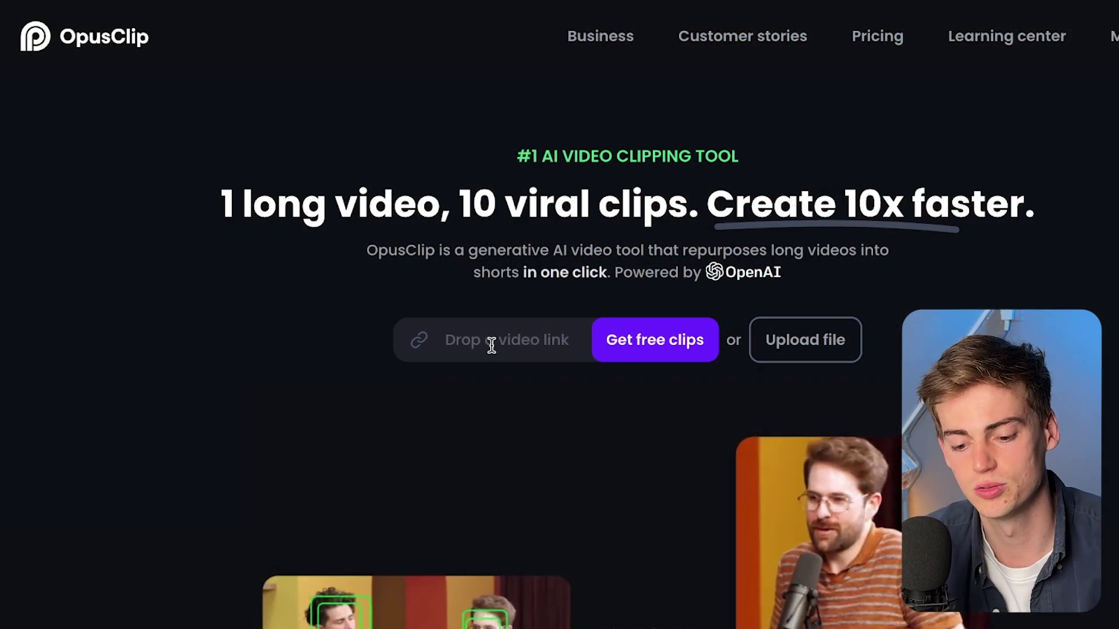
Step: Place the cursor in the 'Drop a video link' field on the OpusClip homepage
left_click(509, 342)
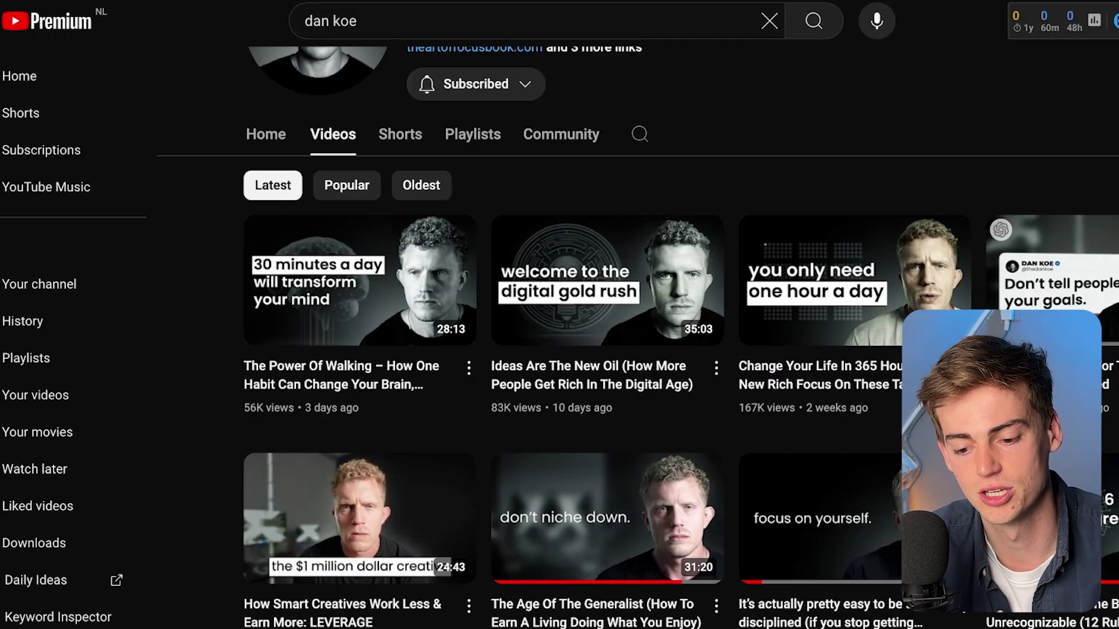
Step: Copy the YouTube share link for the 'Ideas Are The New Oil' video
mouse_move(663, 329)
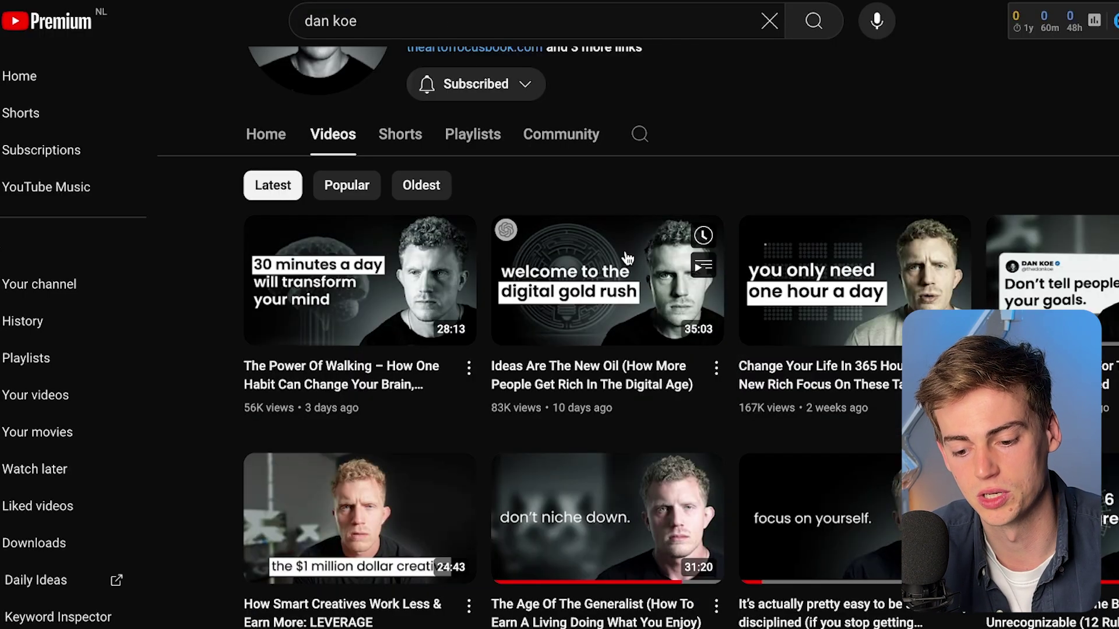
left_click(716, 367)
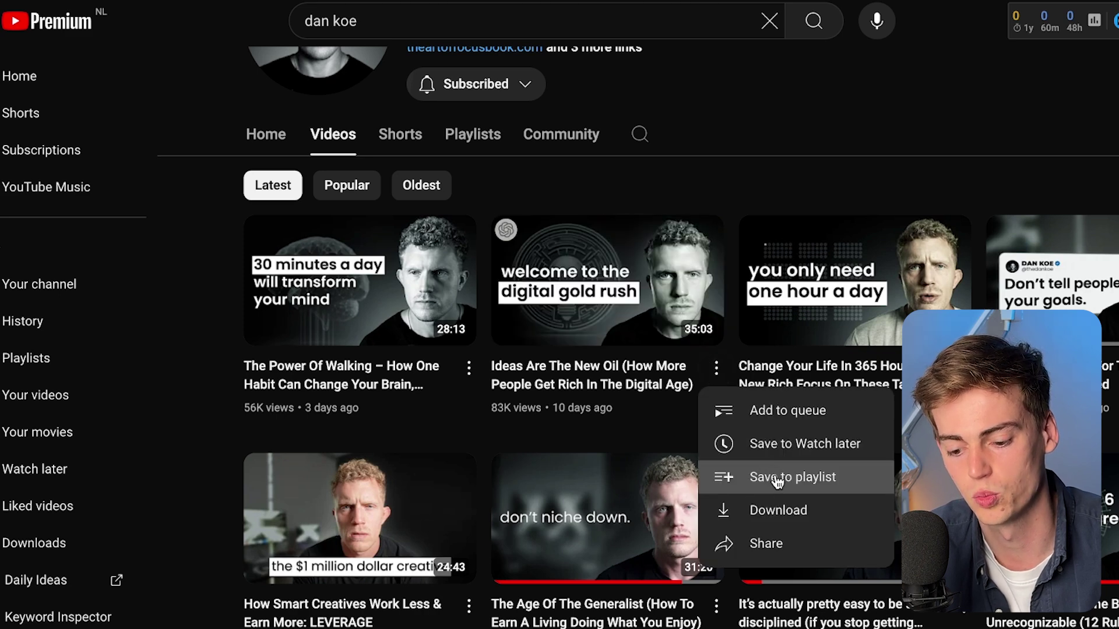
left_click(798, 543)
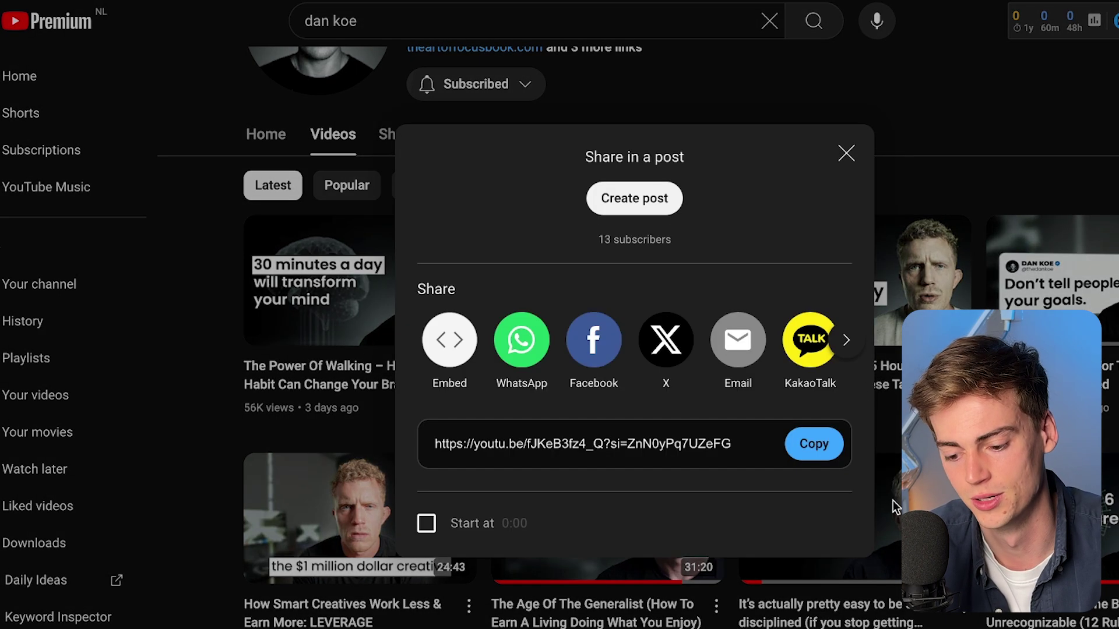
left_click(799, 459)
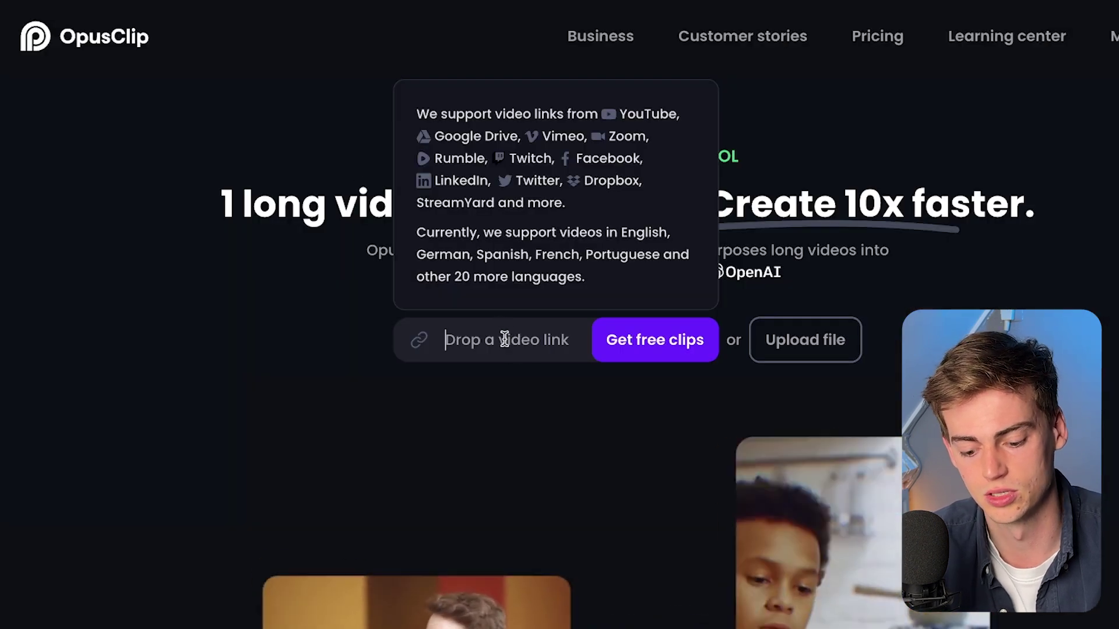
Step: Paste the YouTube link into OpusClip, submit it, and scroll to the caption presets
key("ctrl+v")
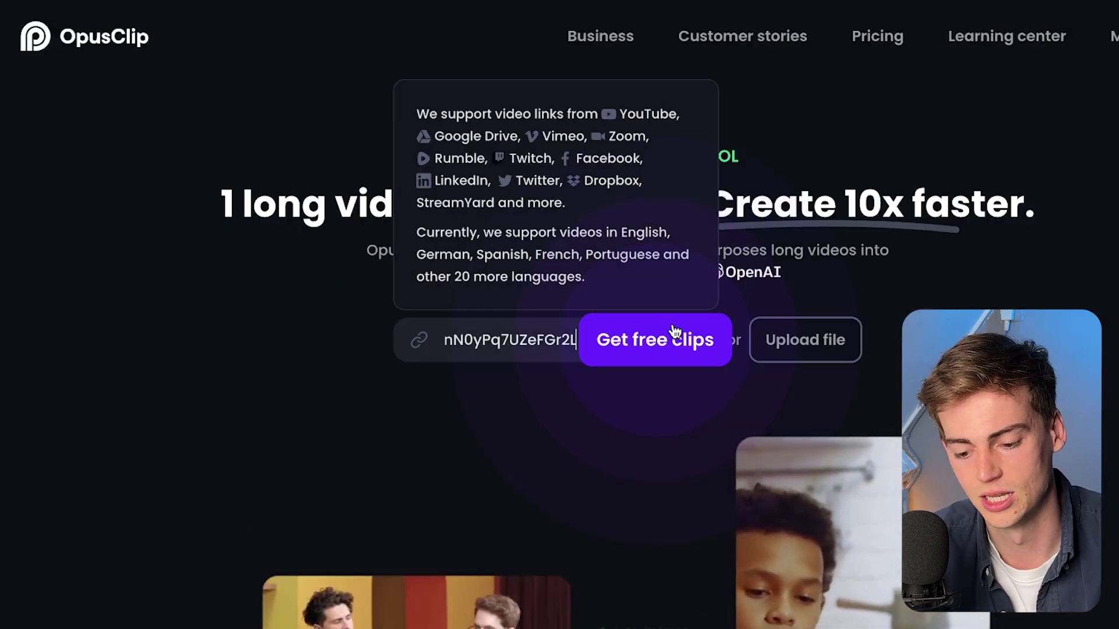
left_click(675, 348)
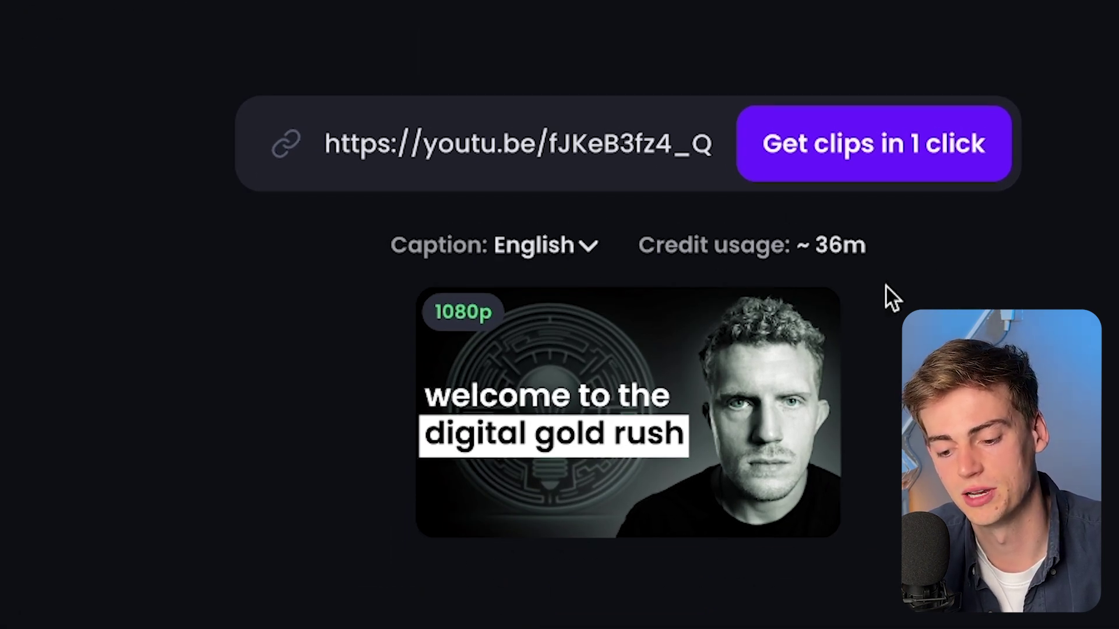
scroll(705, 367, "down", 6)
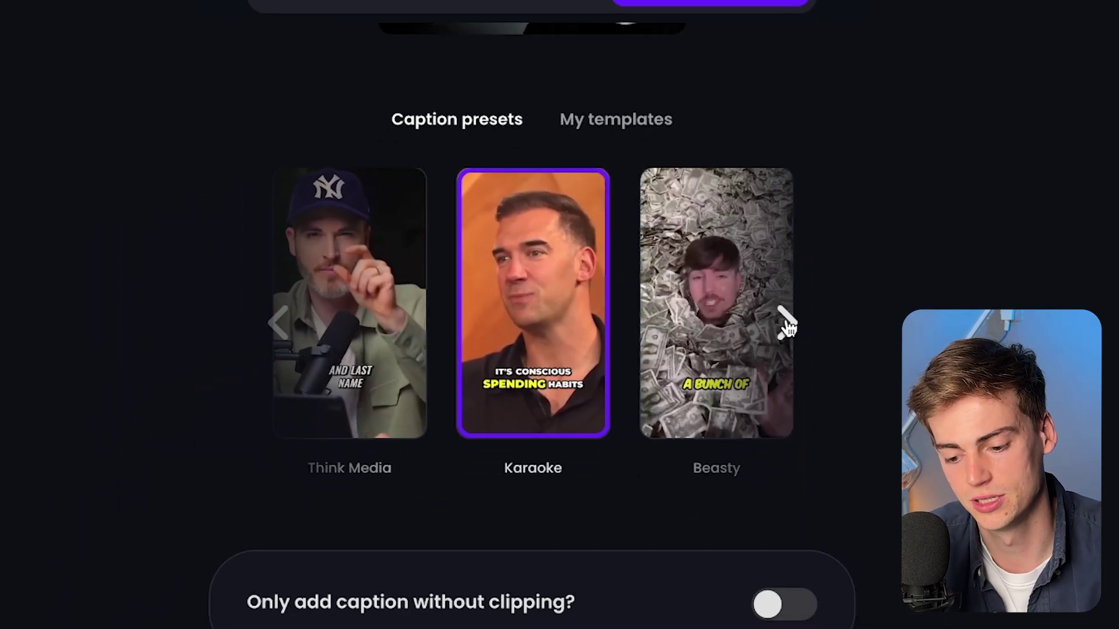
Step: Browse the built-in caption presets through to Karaoke
left_click(788, 326)
left_click(788, 326)
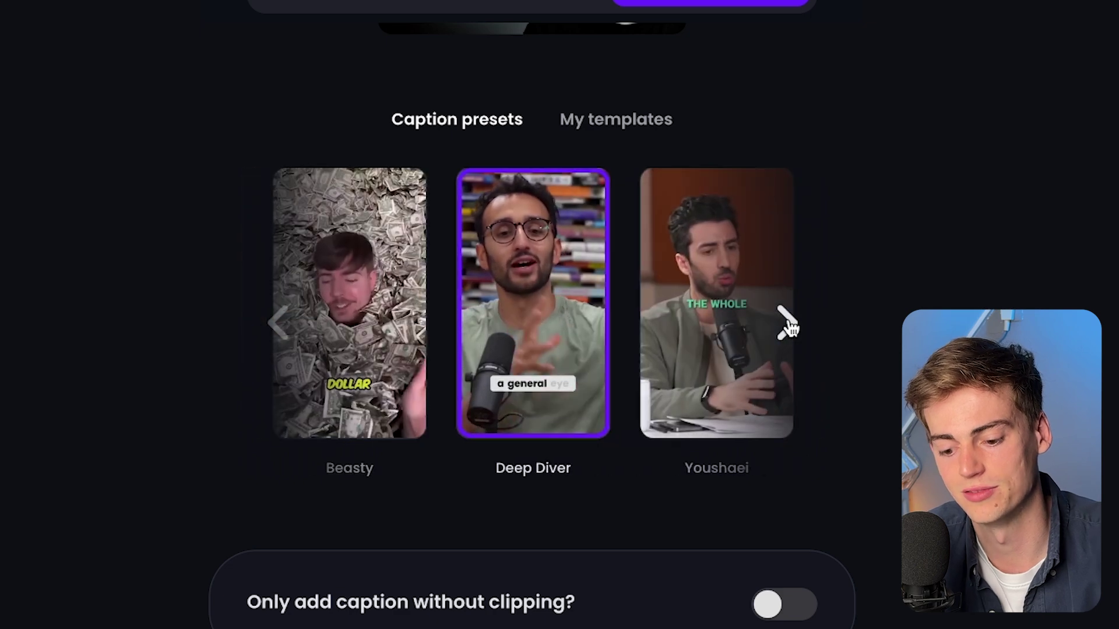
left_click(787, 326)
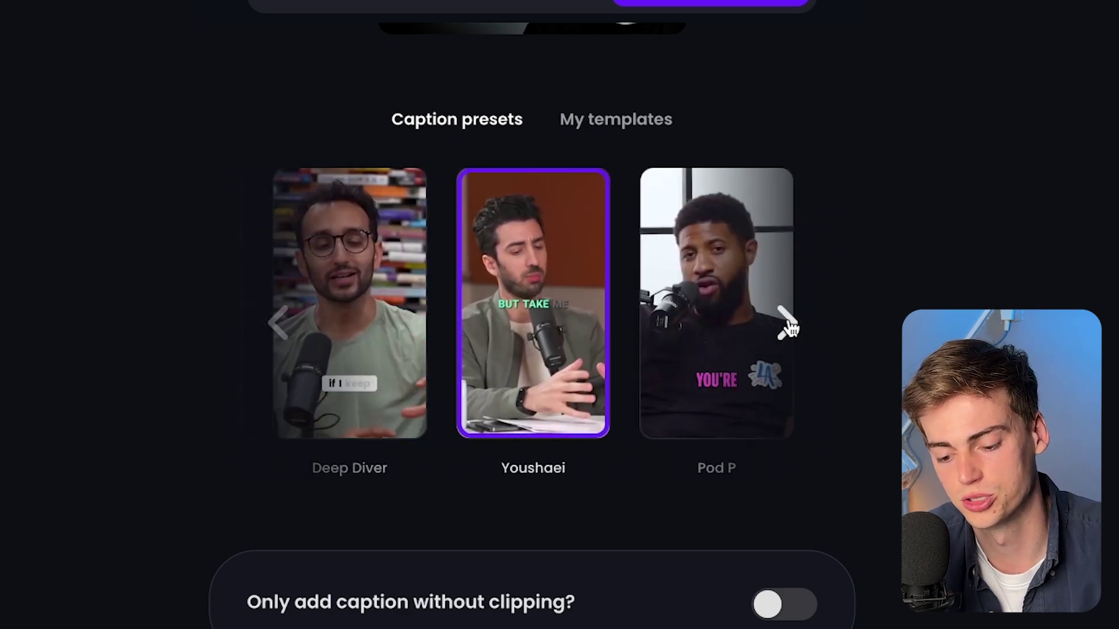
left_click(788, 327)
left_click(788, 327)
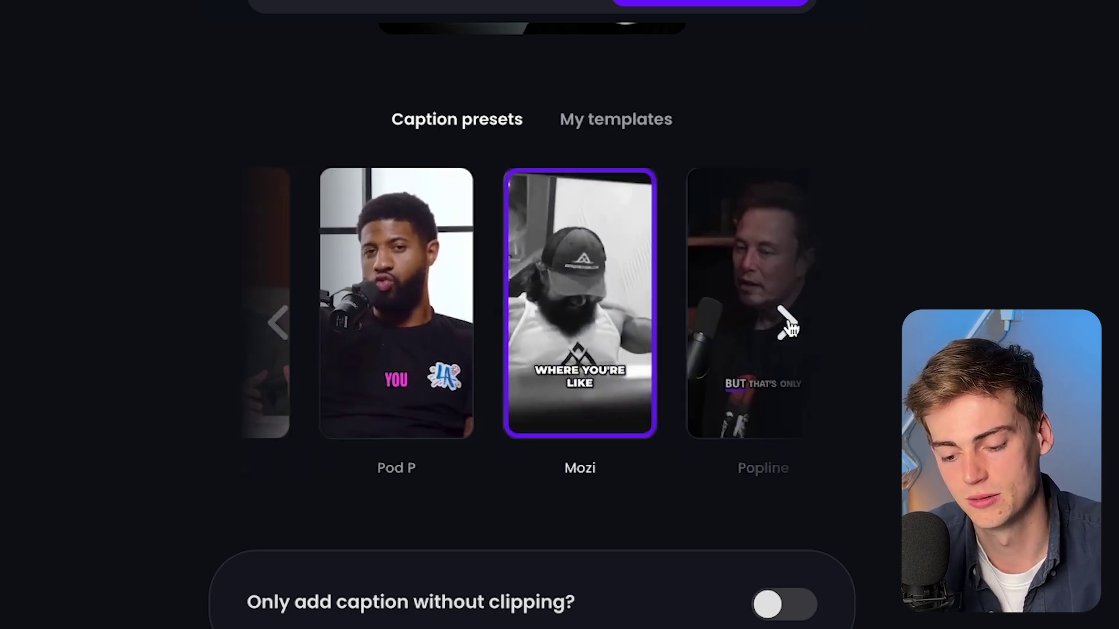
left_click(788, 327)
left_click(788, 326)
left_click(790, 324)
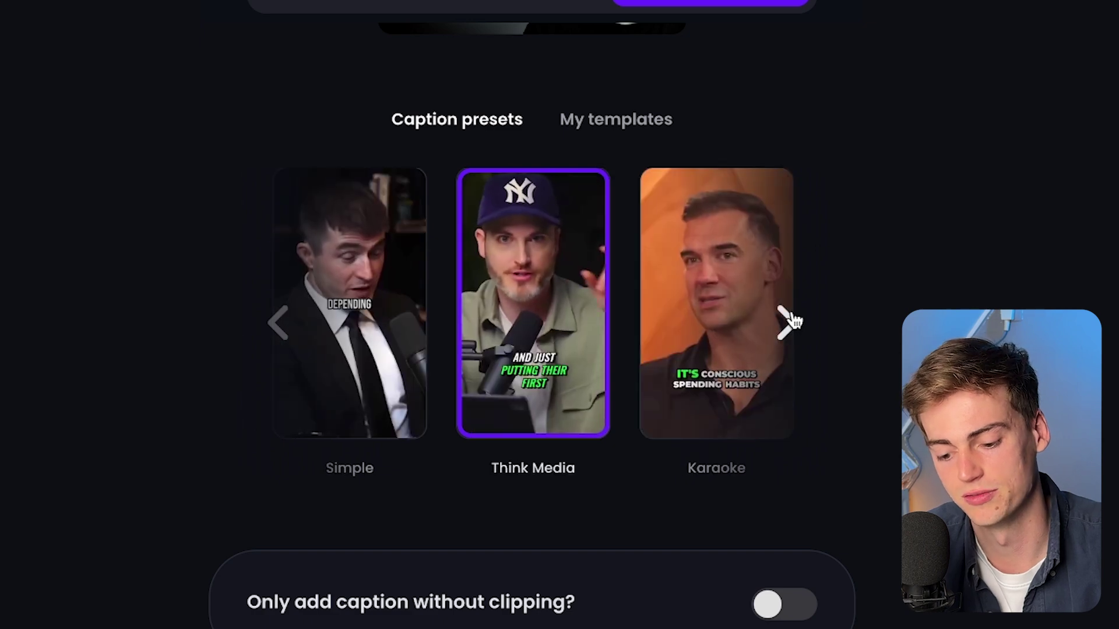
left_click(787, 321)
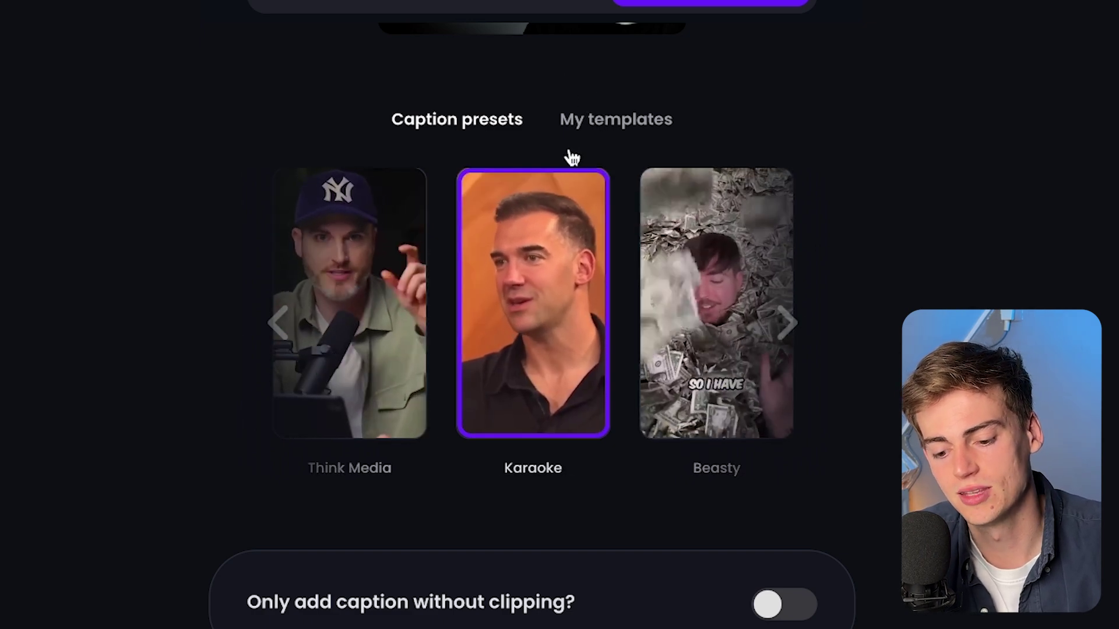
Step: Choose the yellow one-line Preset template 2 from My templates
left_click(592, 122)
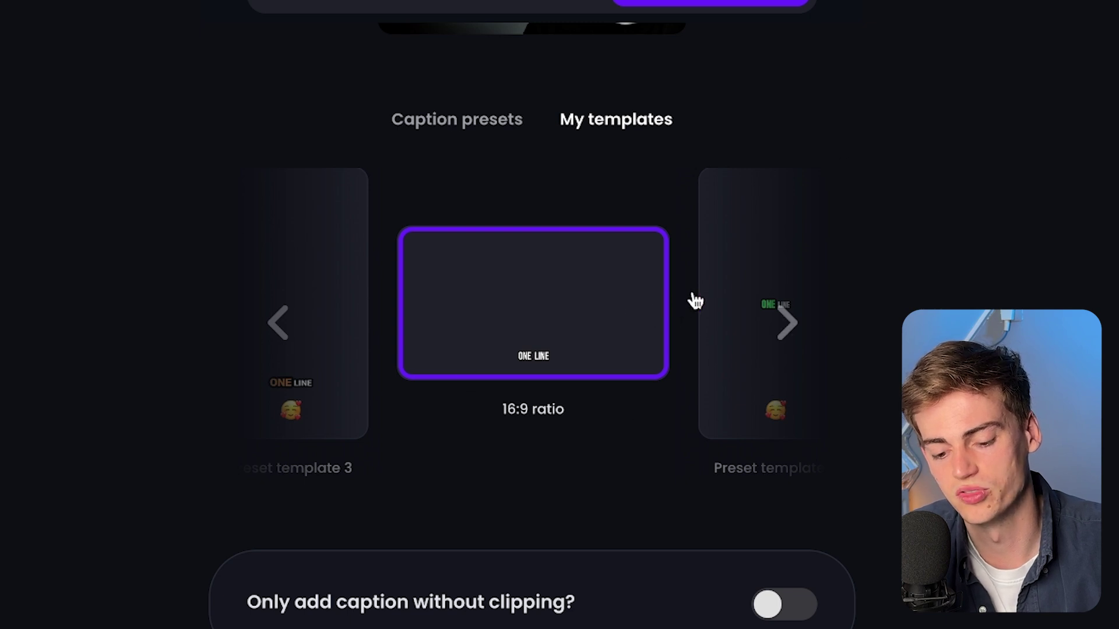
left_click(786, 322)
left_click(784, 321)
left_click(784, 321)
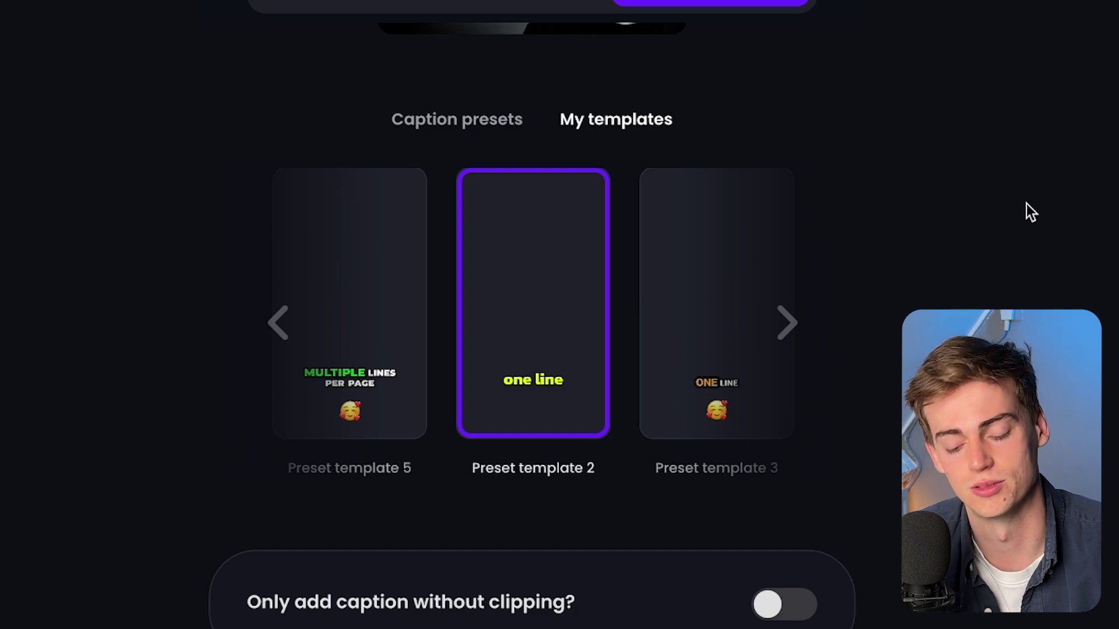
scroll(885, 209, "down", 5)
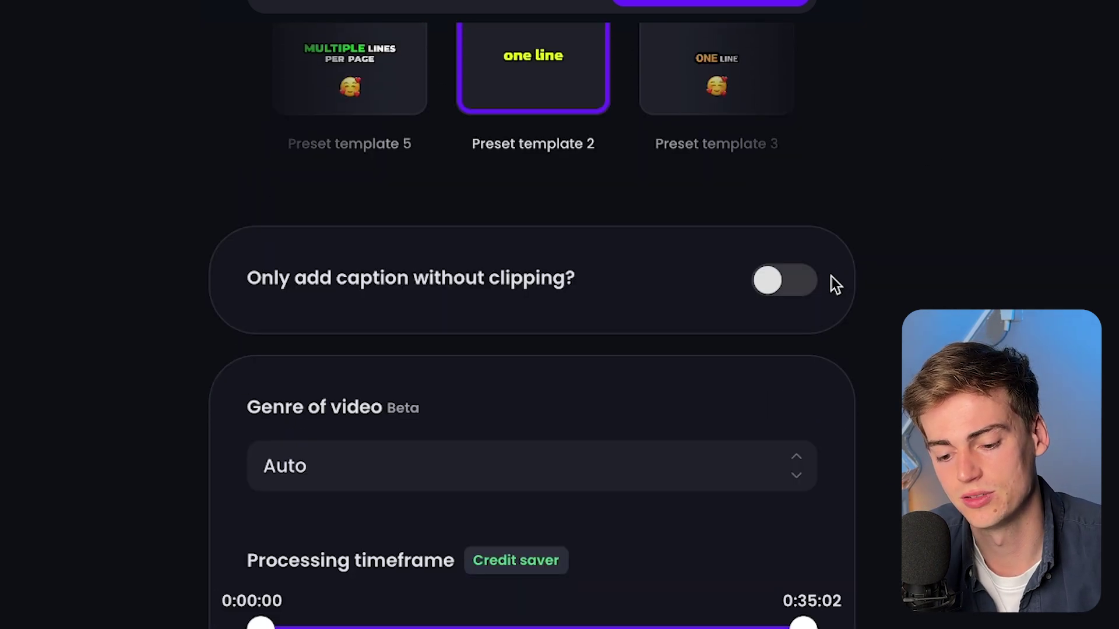
mouse_move(370, 286)
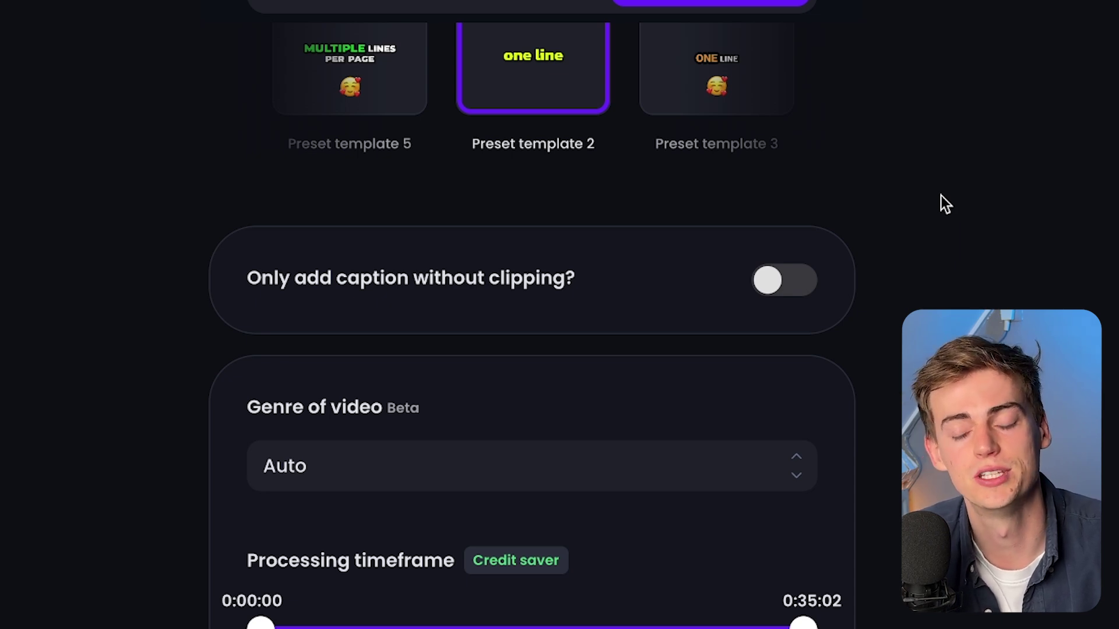
scroll(941, 195, "down", 6)
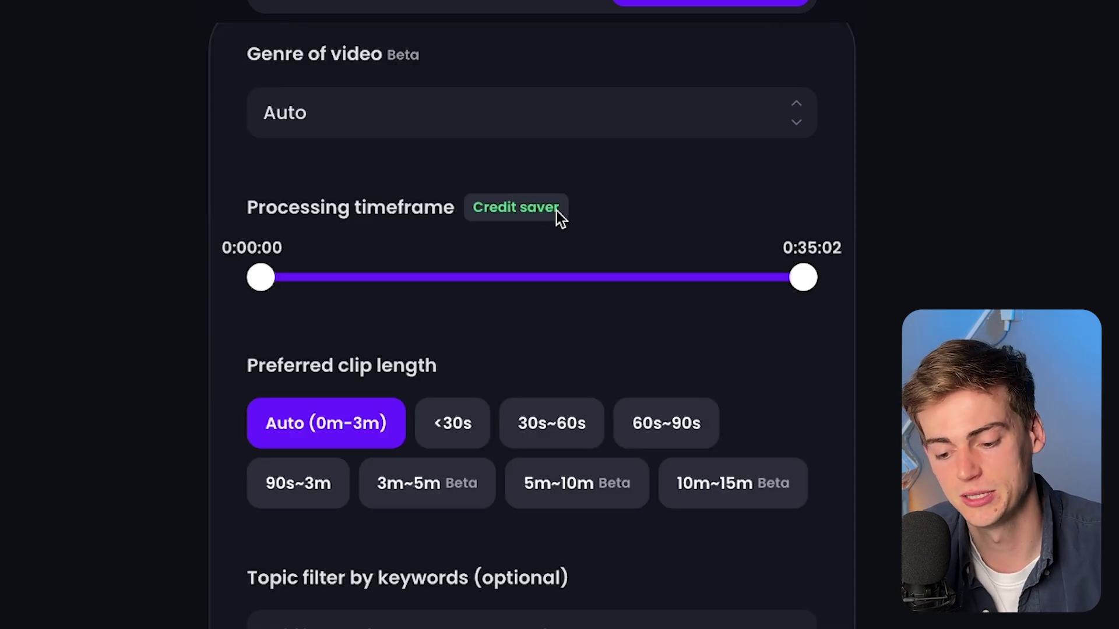
left_click_drag(265, 284, 309, 285)
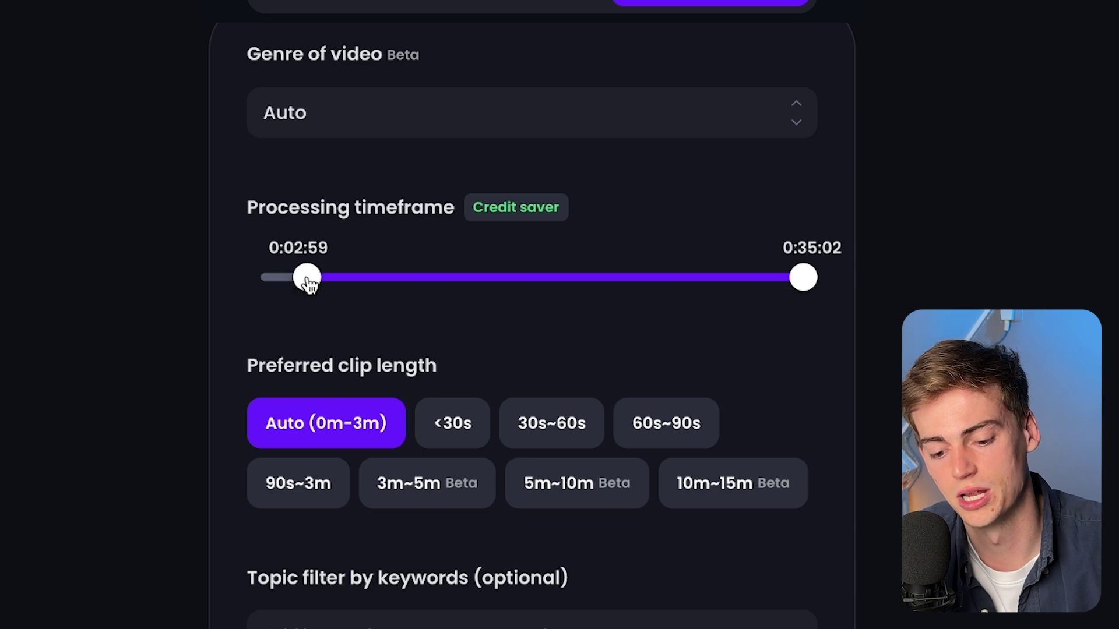
left_click_drag(811, 278, 759, 271)
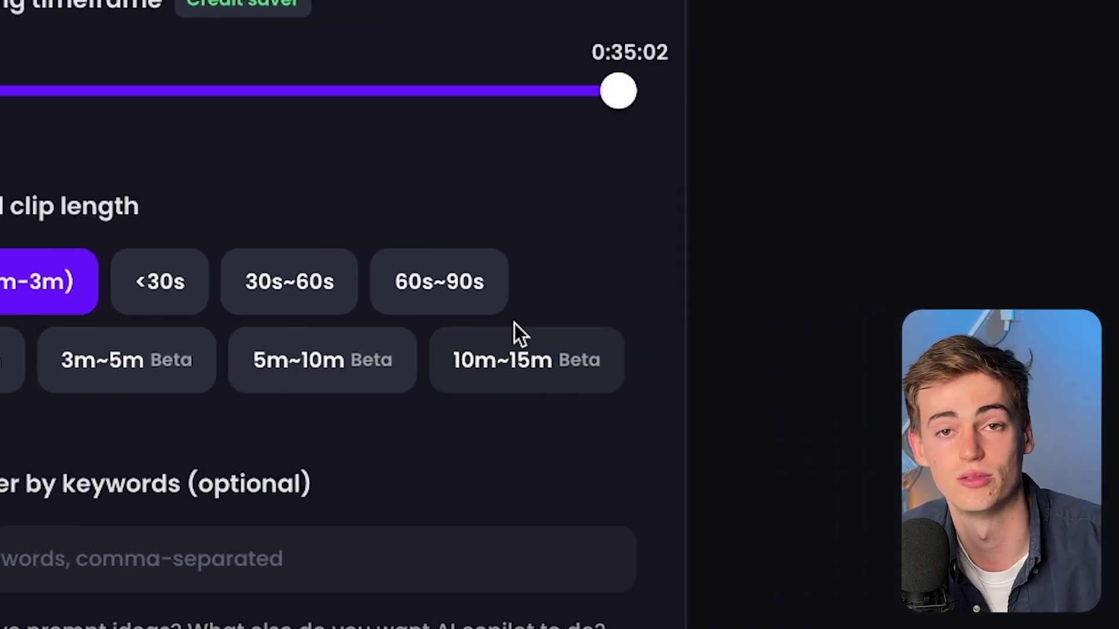
left_click(147, 365)
left_click(381, 363)
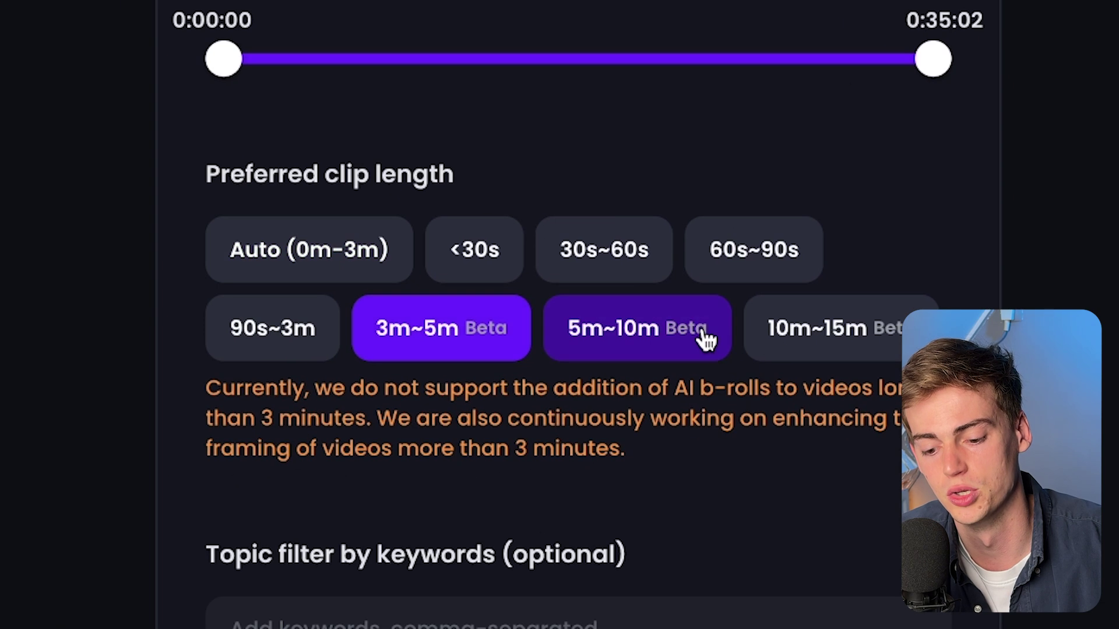
left_click(506, 372)
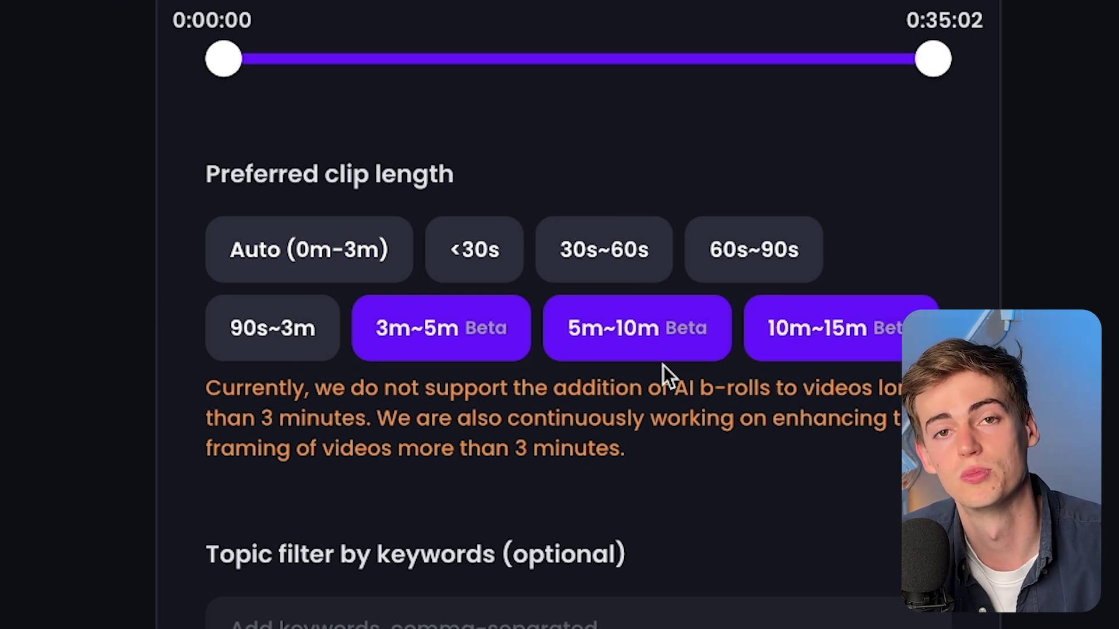
left_click(509, 357)
left_click(670, 348)
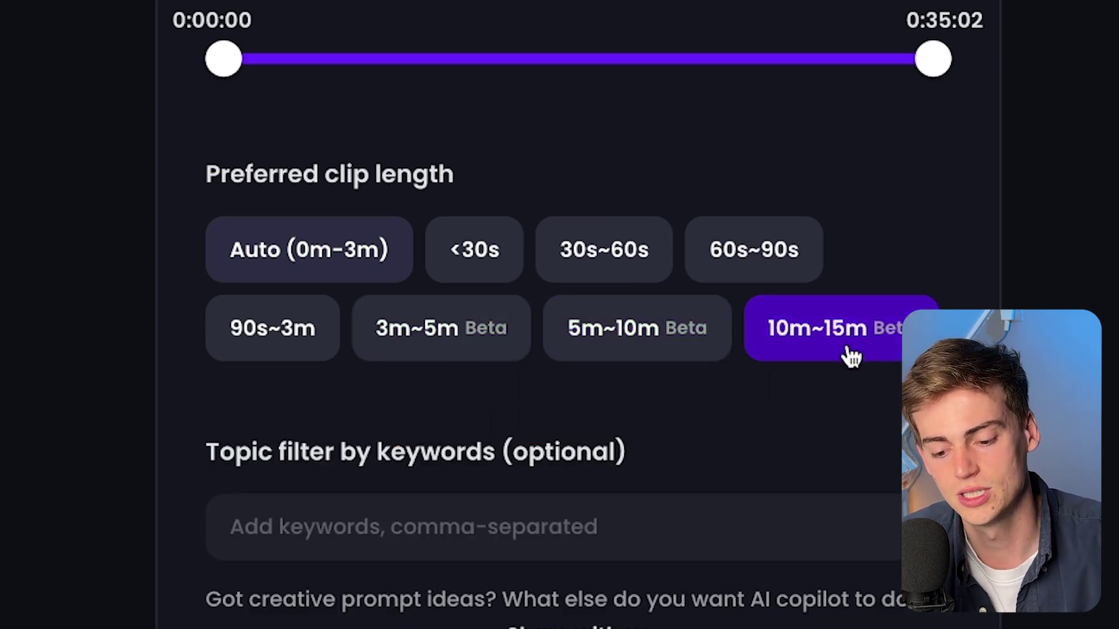
left_click(230, 250)
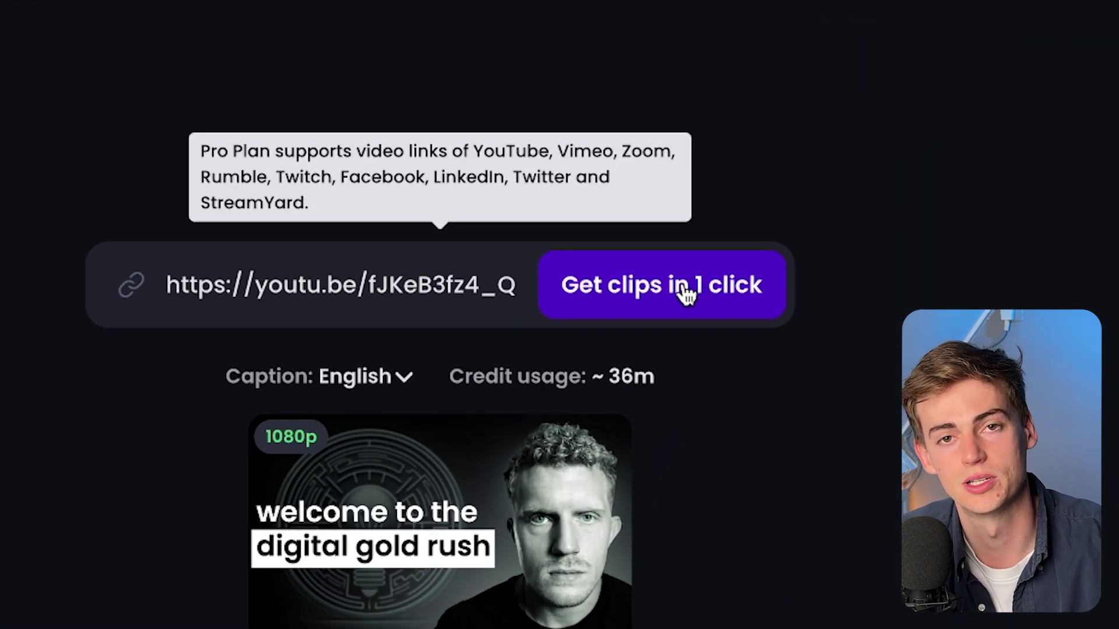
Step: Generate clips from the video with 'Get clips in 1 click'
left_click(685, 288)
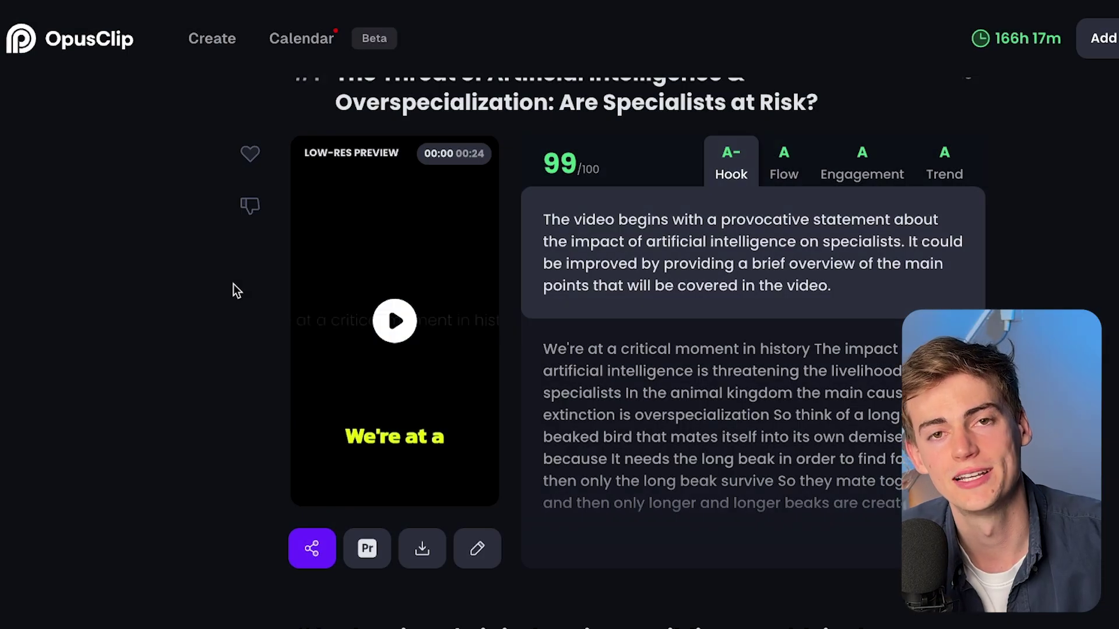
Step: Scroll the generated clips, pause clip #1's preview and play clip #2
scroll(619, 269, "up", 3)
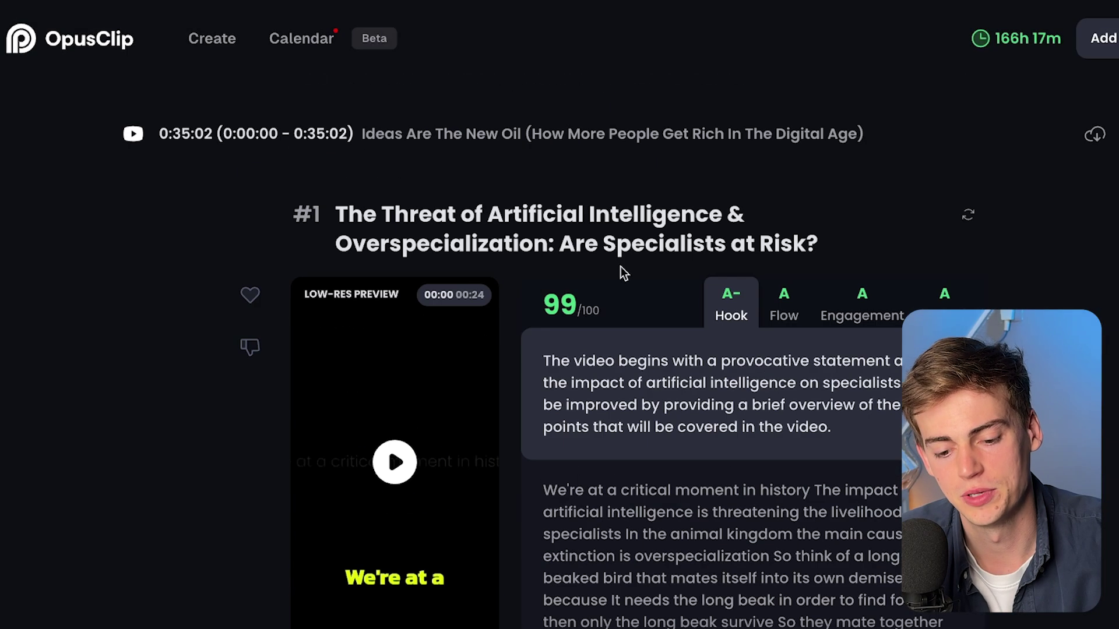
scroll(624, 431, "down", 20)
scroll(721, 399, "down", 20)
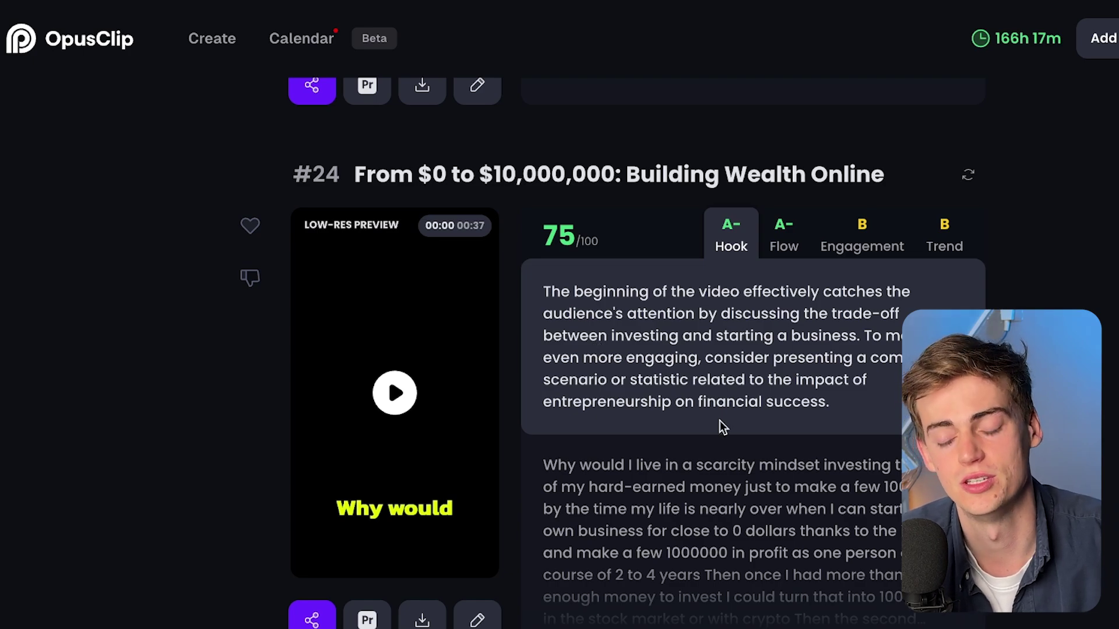
scroll(719, 423, "up", 20)
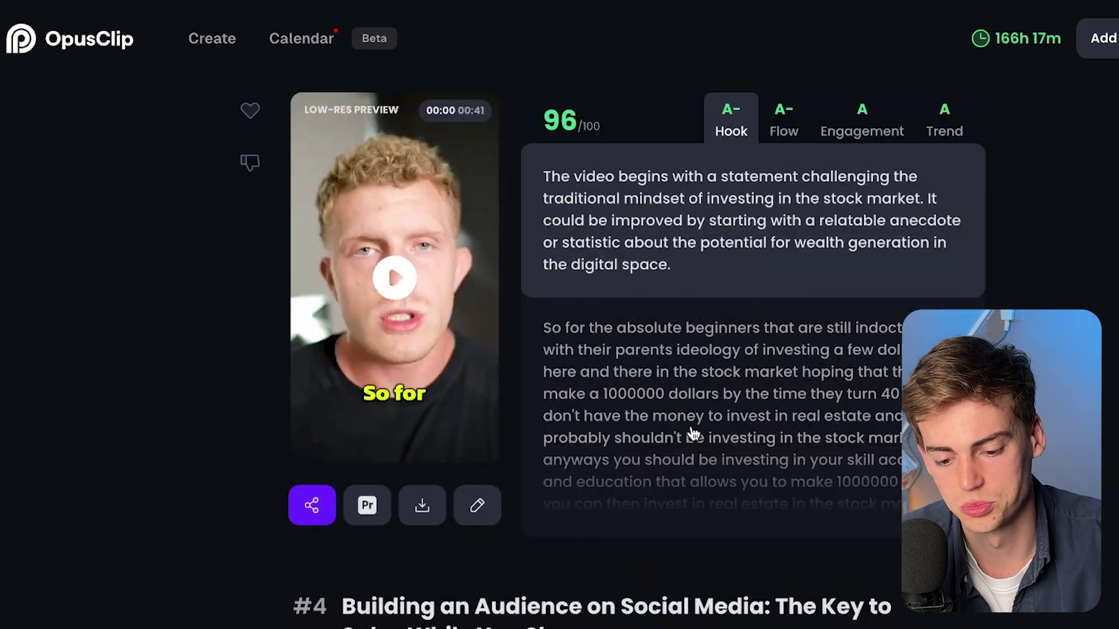
scroll(692, 431, "up", 15)
scroll(691, 429, "down", 2)
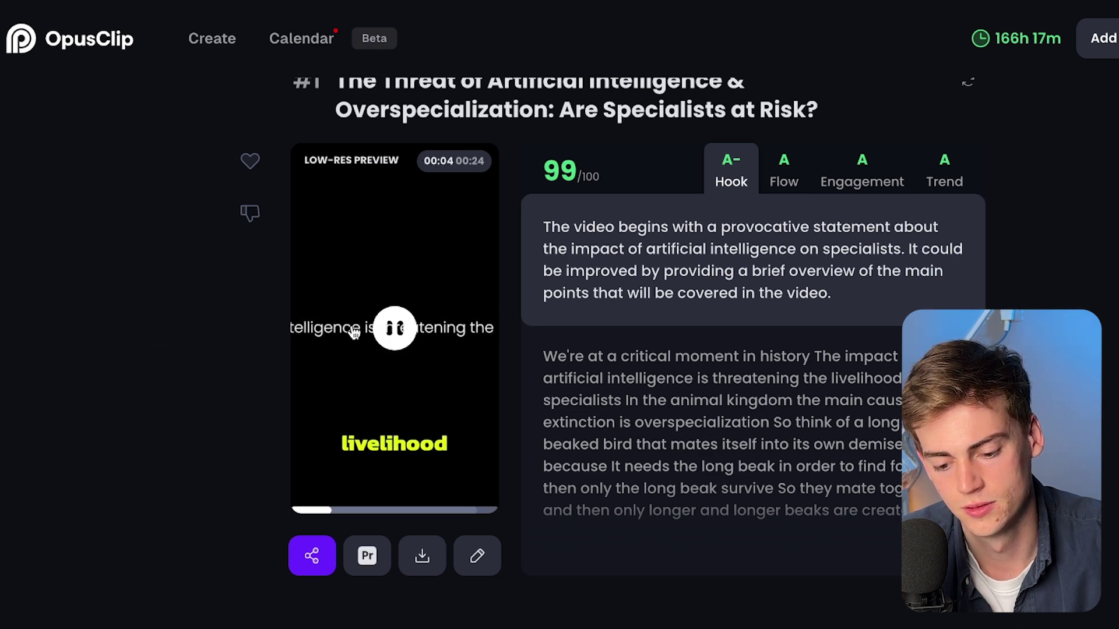
left_click(389, 333)
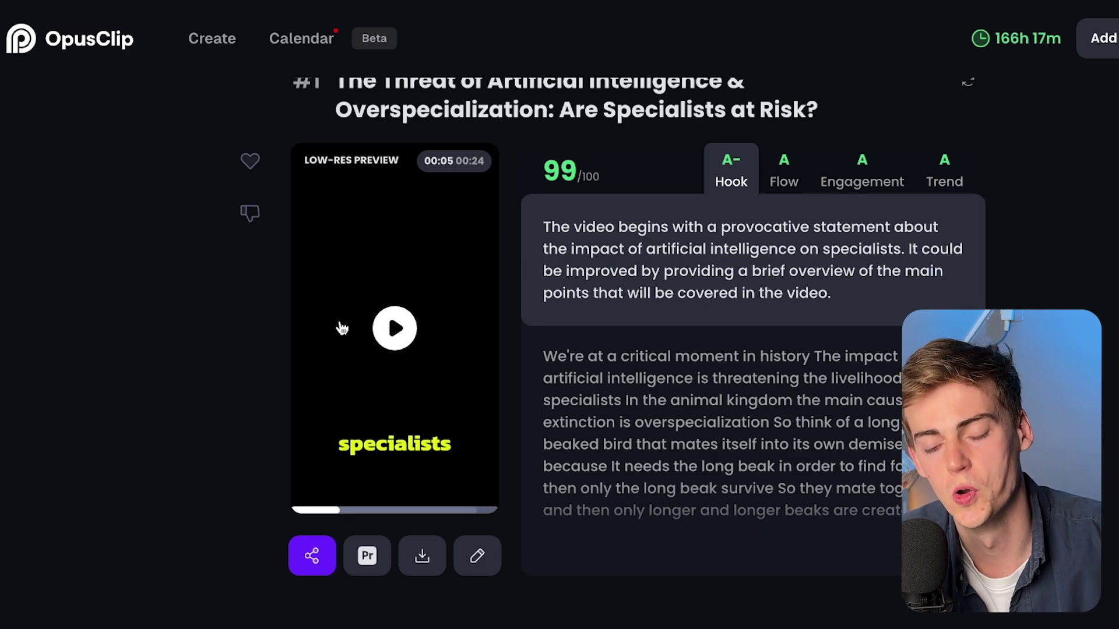
scroll(349, 320, "down", 8)
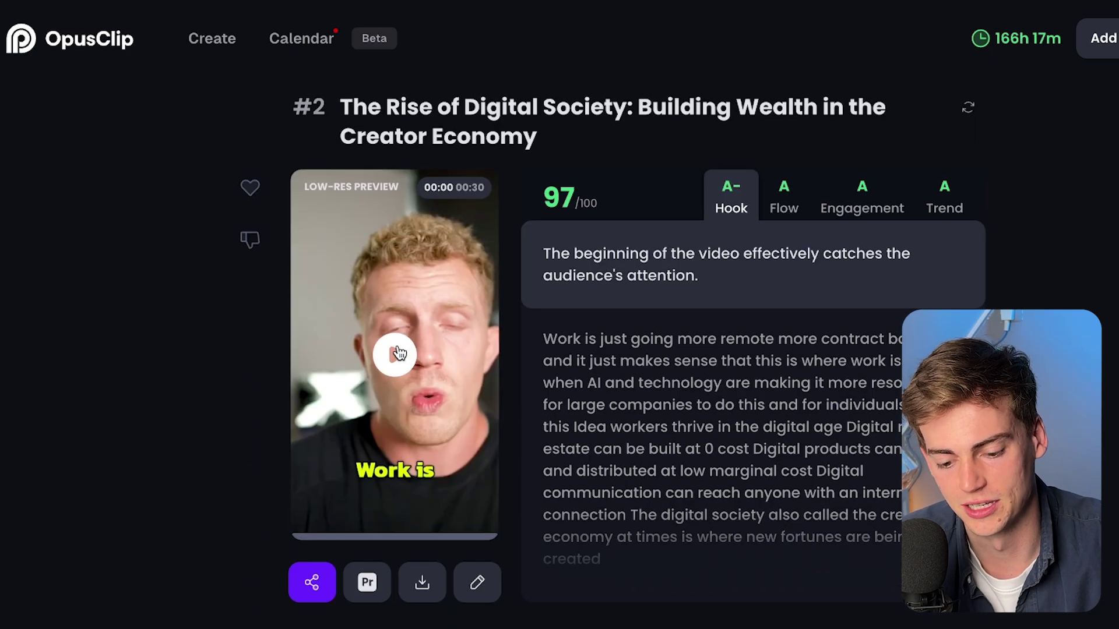
left_click(271, 341)
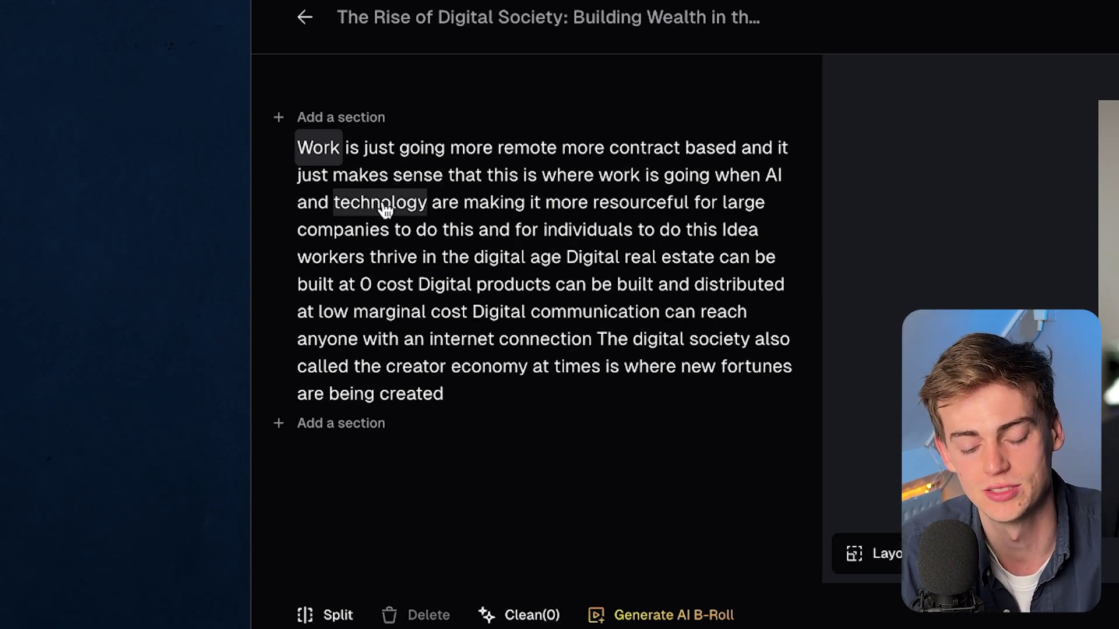
left_click(565, 178)
left_click(565, 181)
left_click_drag(412, 112, 317, 117)
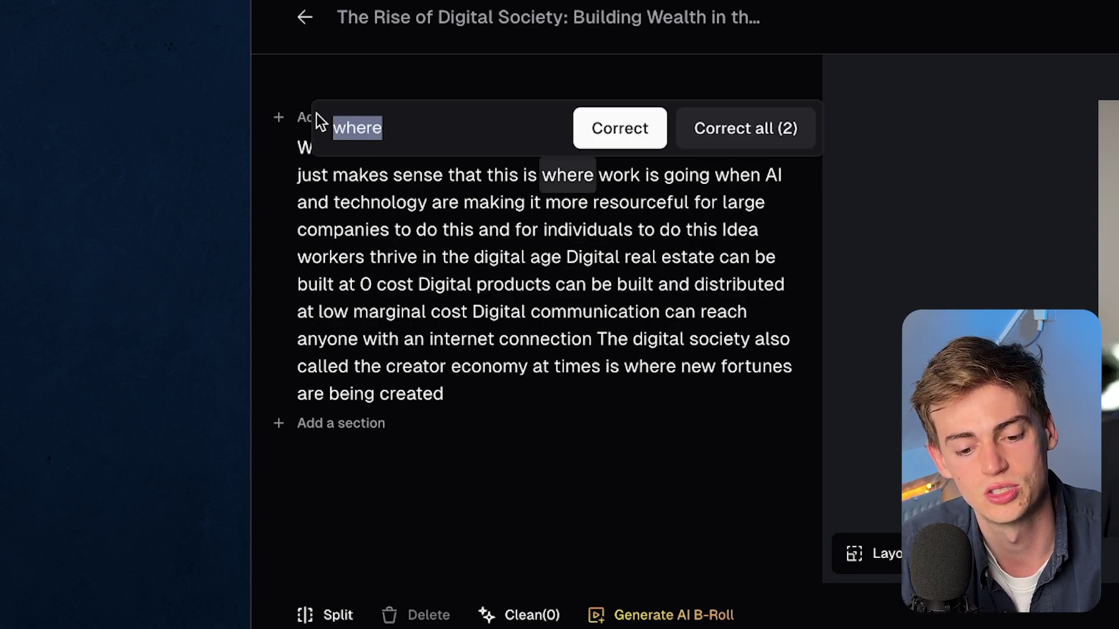
left_click(365, 122)
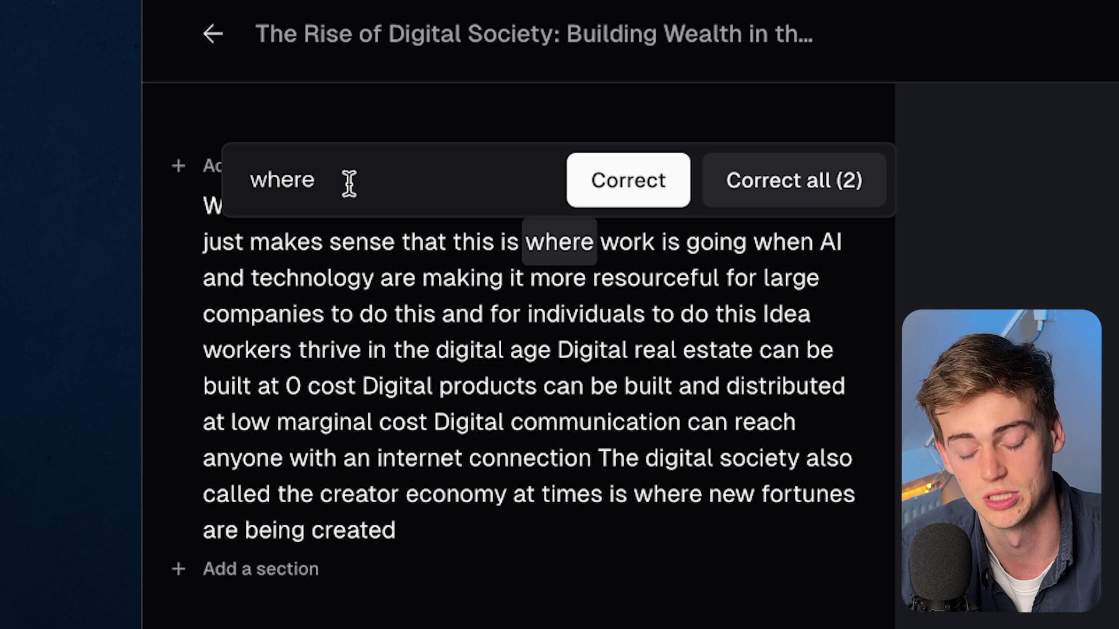
type("hdhash")
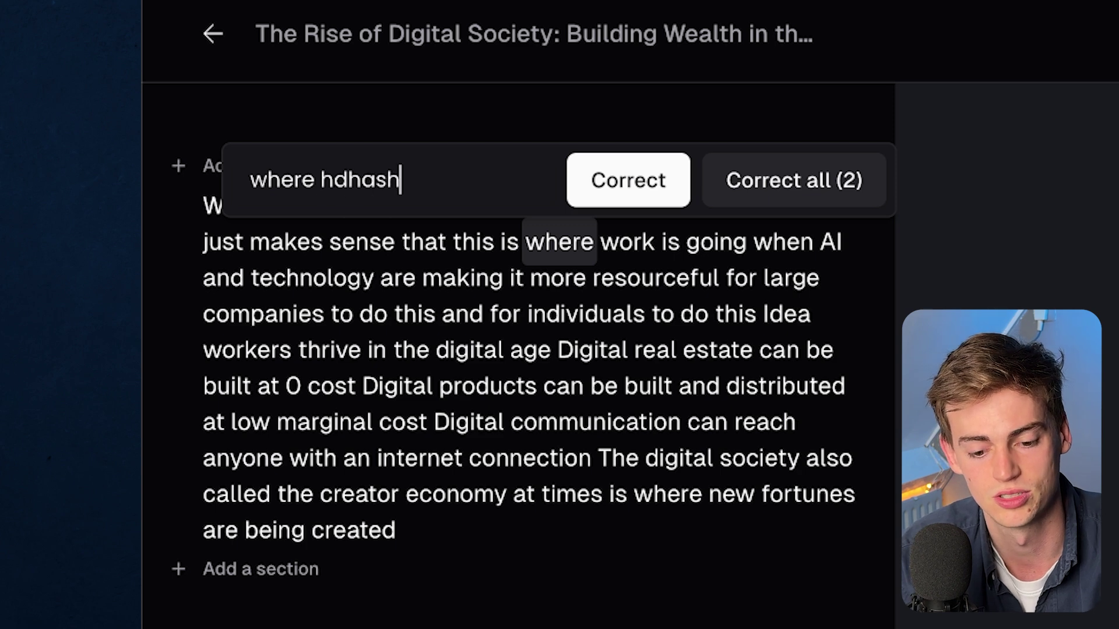
key("BackSpace")
key("BackSpace")
key("BackSpace")
key("BackSpace")
key("BackSpace")
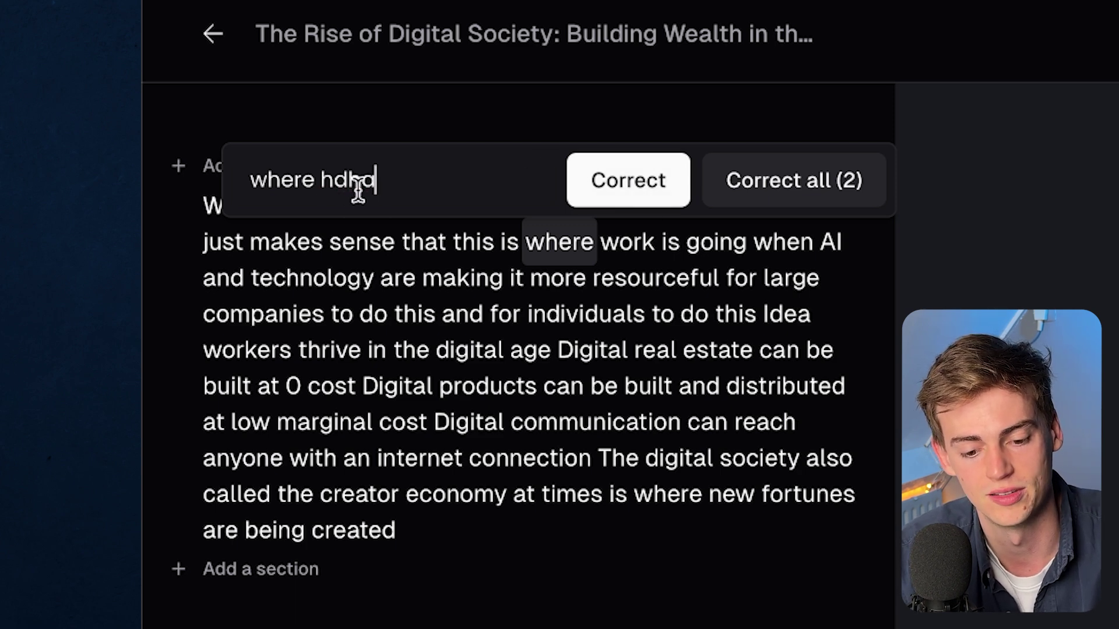
left_click(445, 271)
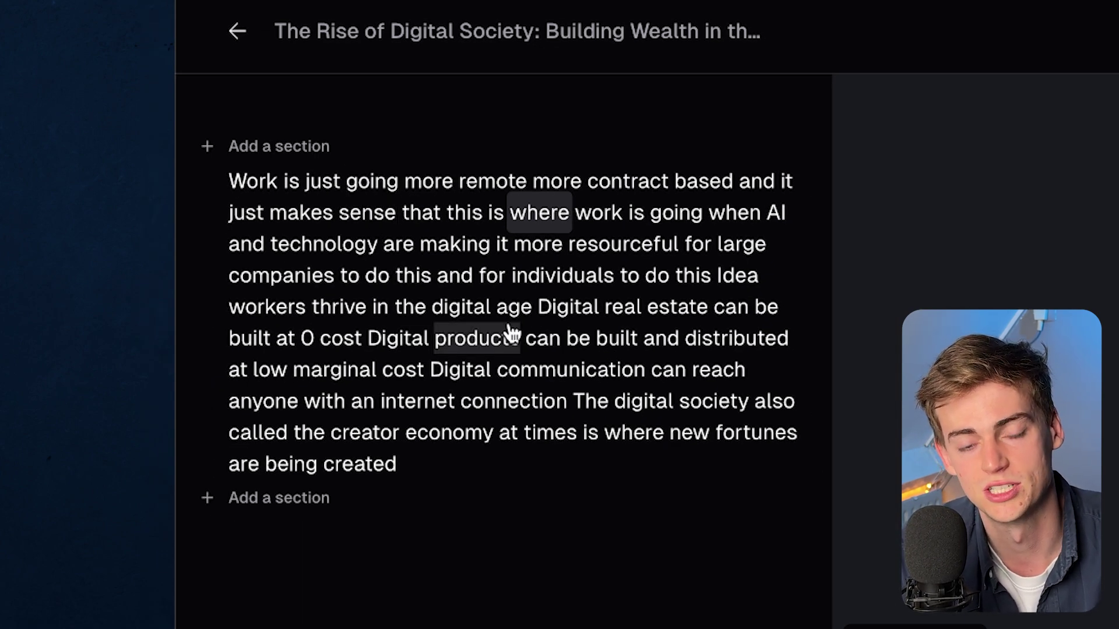
left_click(492, 191)
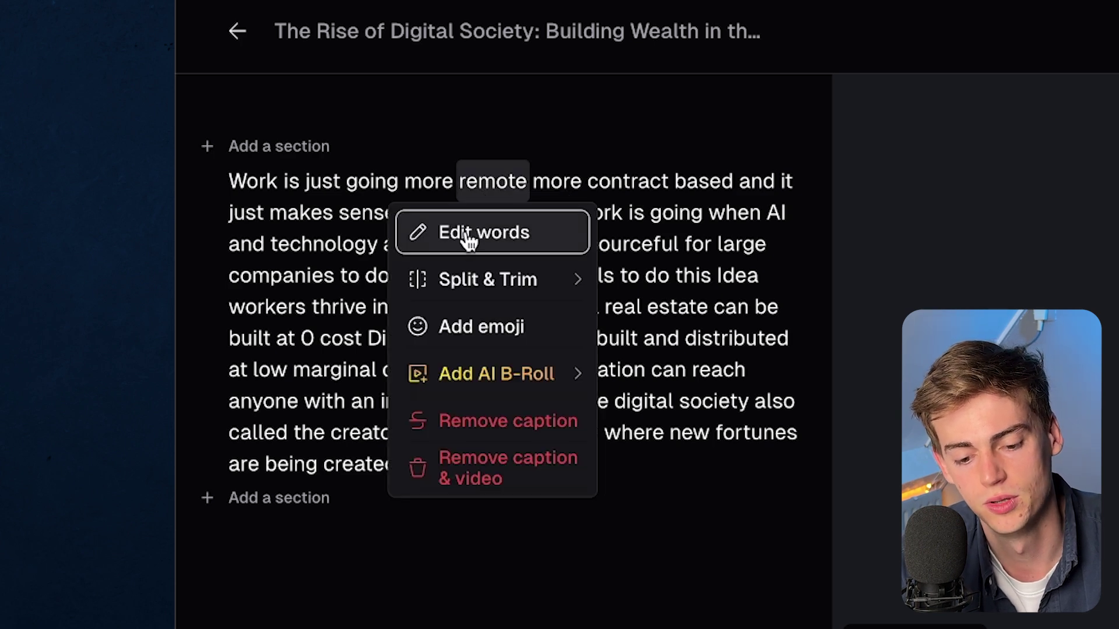
mouse_move(477, 281)
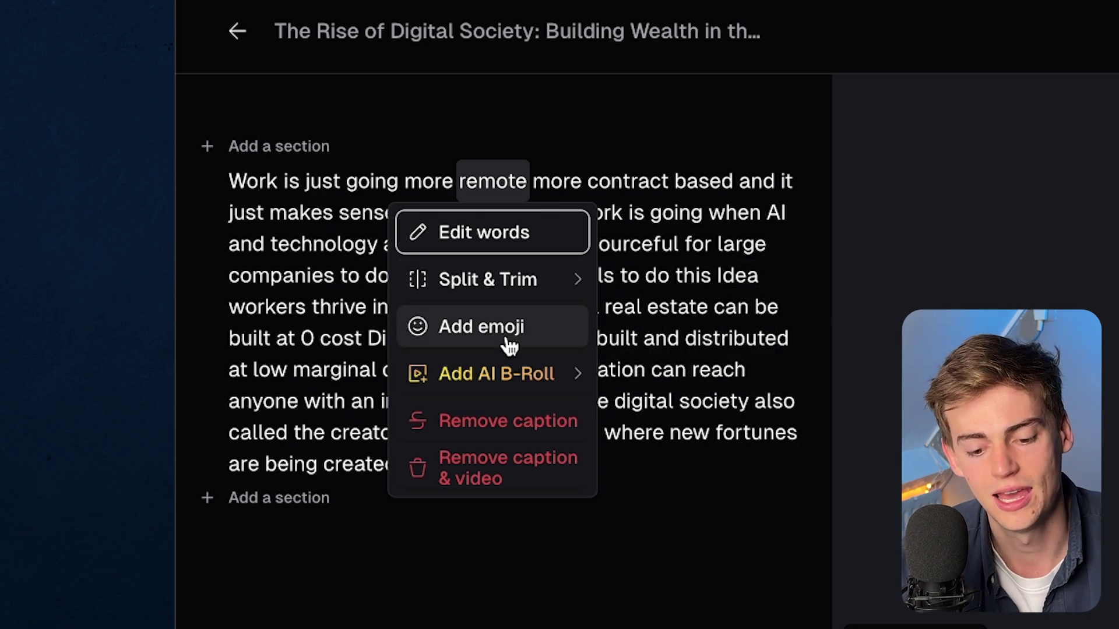
mouse_move(497, 395)
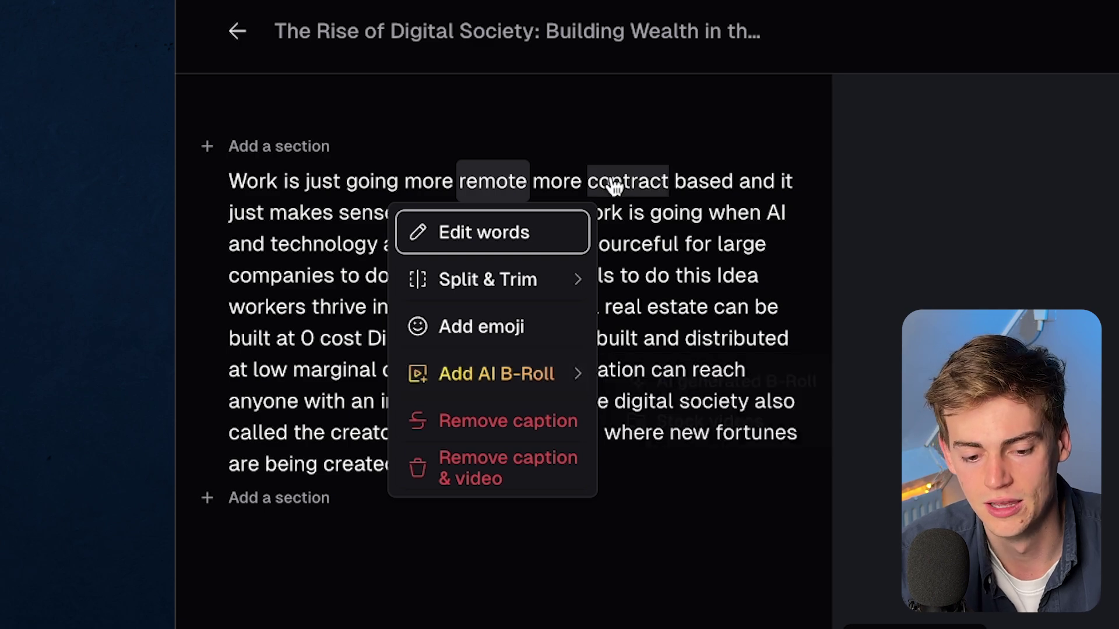
left_click(532, 125)
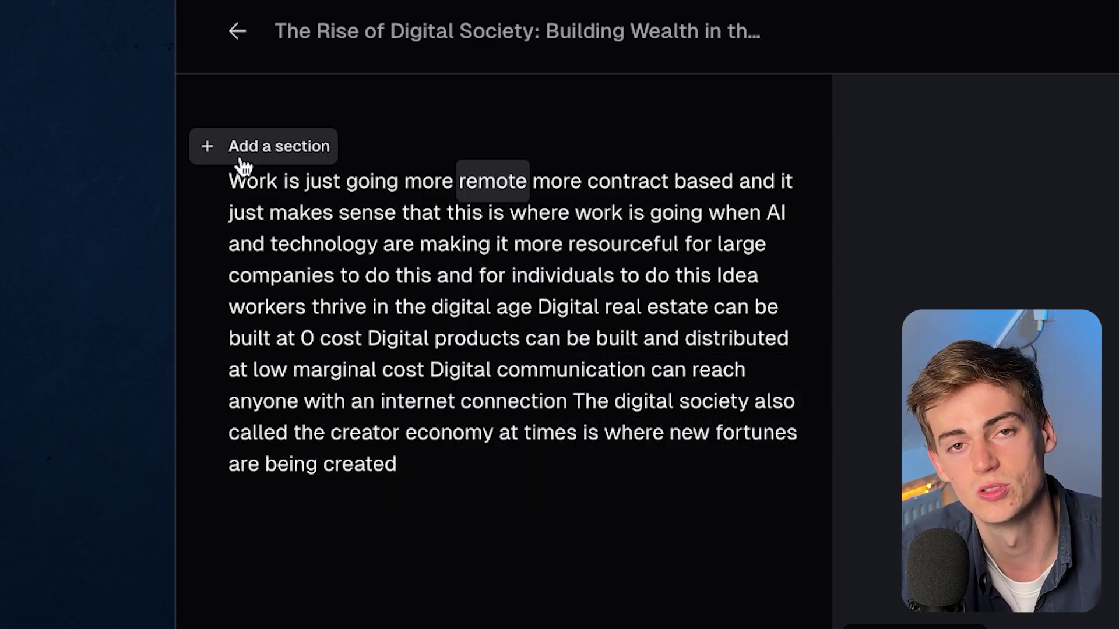
left_click(303, 153)
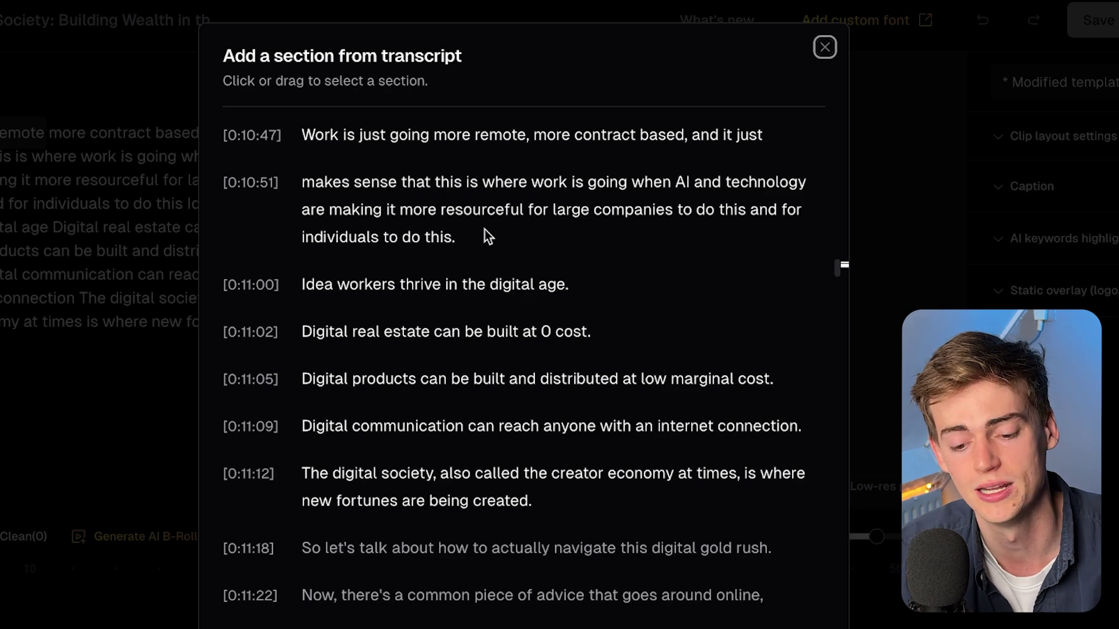
scroll(455, 233, "down", 1)
scroll(373, 356, "up", 2)
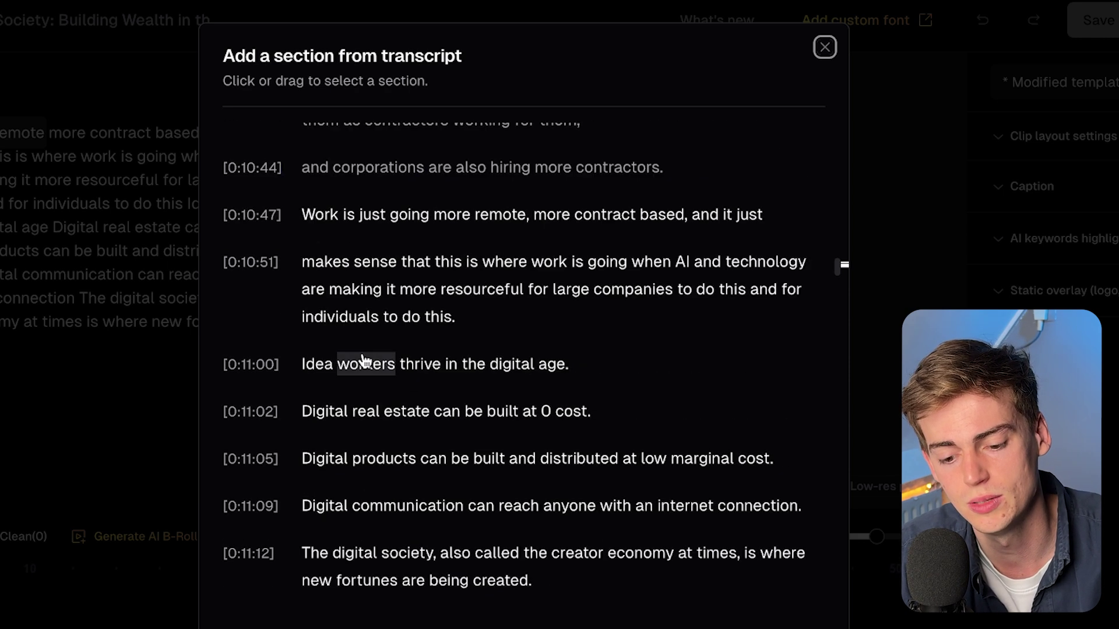
scroll(406, 308, "up", 2)
left_click_drag(640, 292, 308, 281)
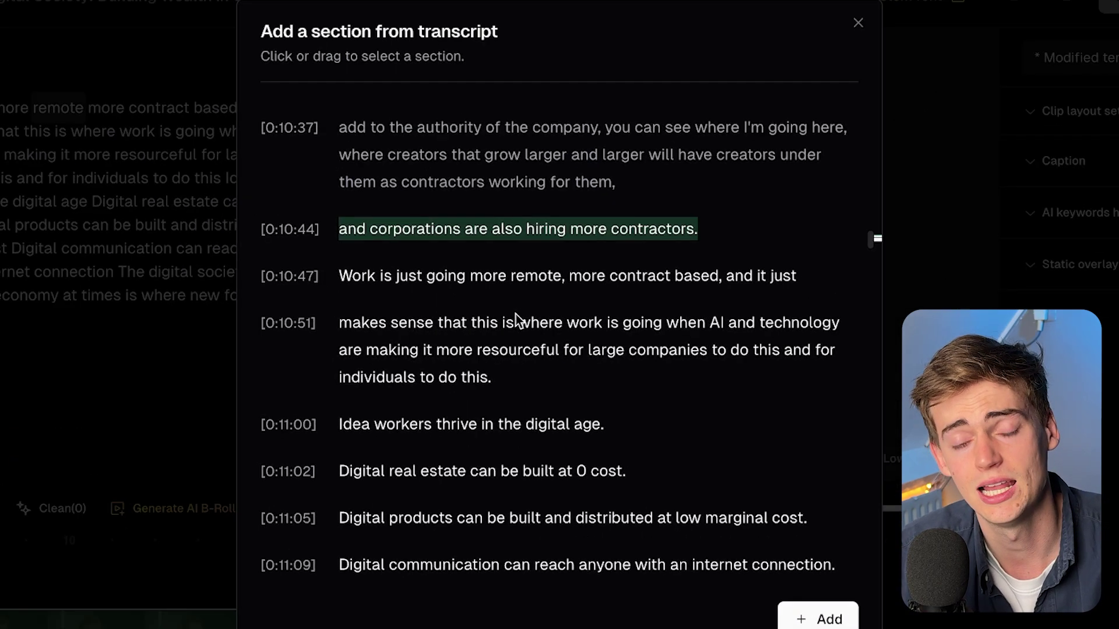
scroll(518, 320, "down", 5)
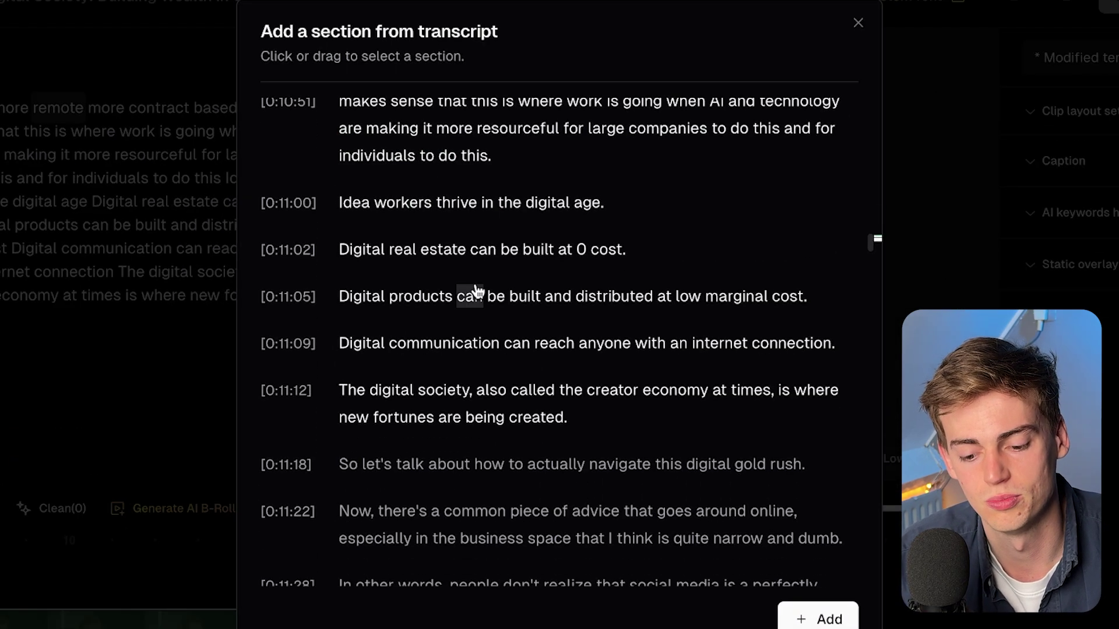
scroll(487, 303, "down", 2)
left_click_drag(340, 296, 624, 415)
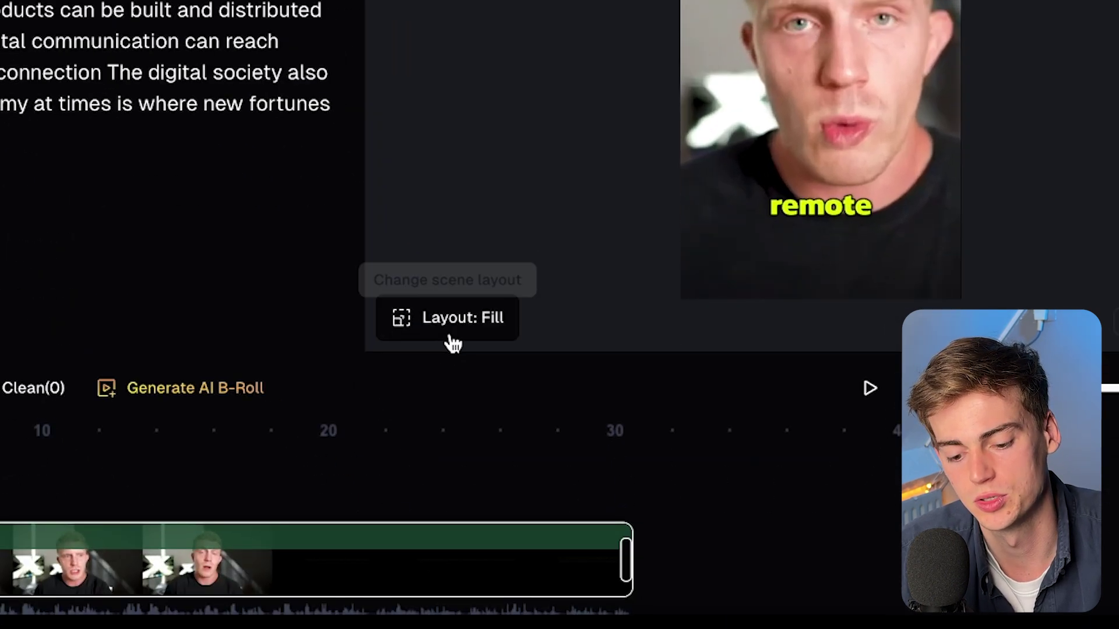
Step: Keep the Fill layout and apply a crop shifted slightly left around the speaker
left_click(521, 469)
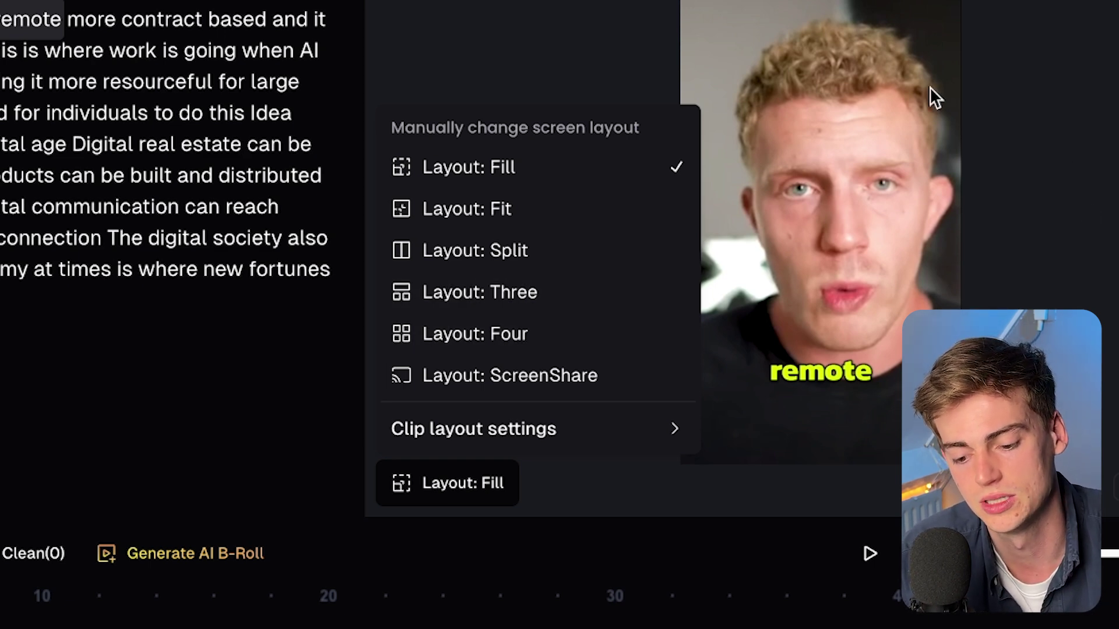
left_click(851, 152)
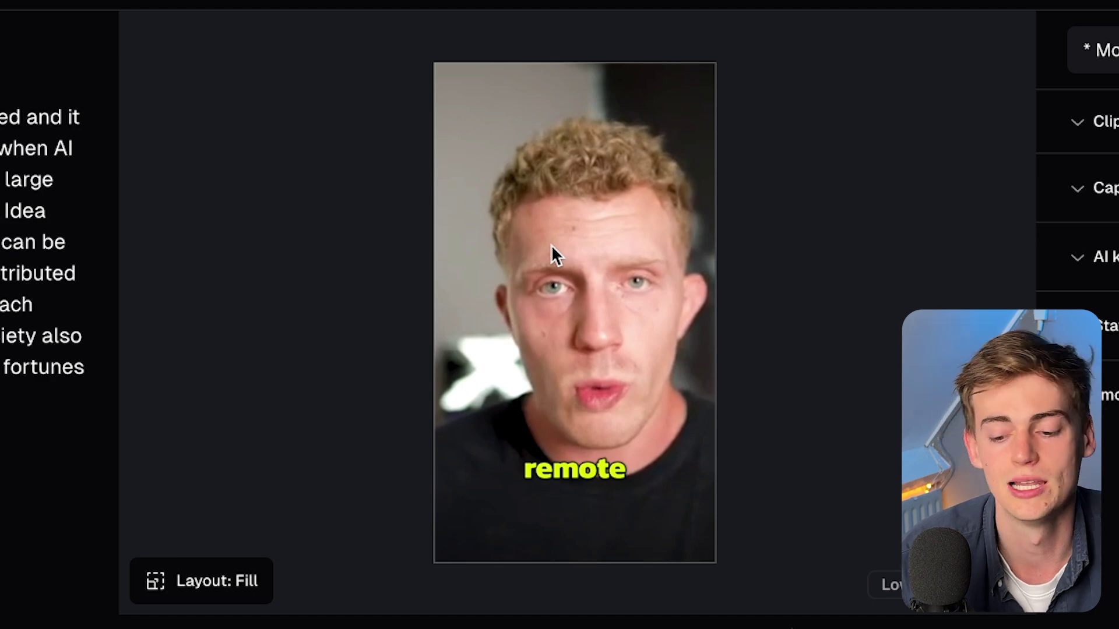
left_click(610, 235)
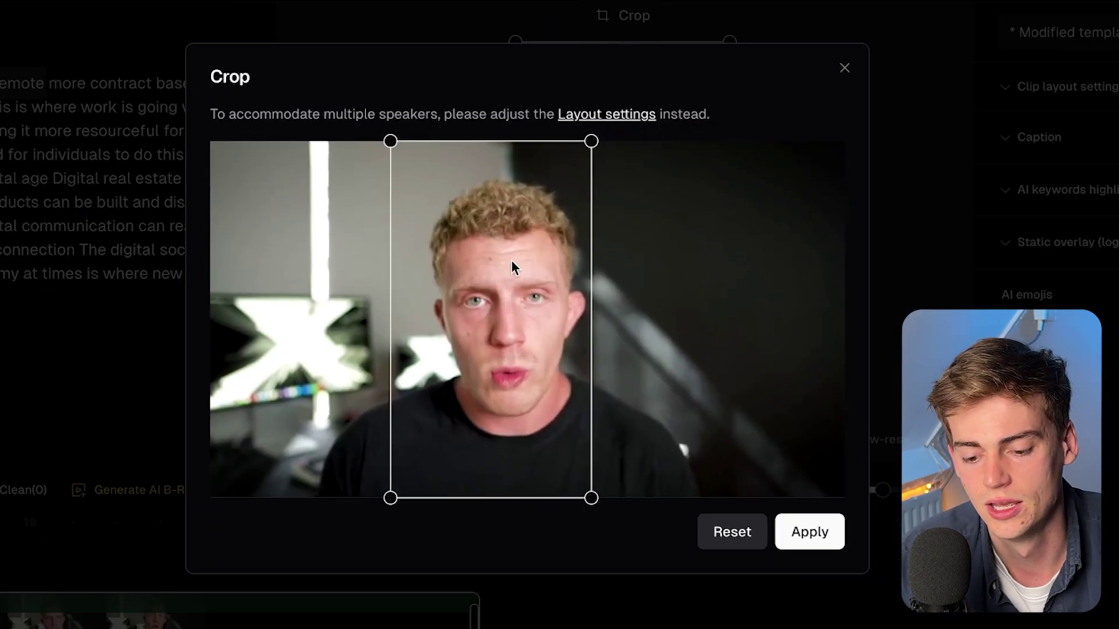
mouse_move(511, 261)
left_mouse_down()
mouse_move(505, 282)
mouse_move(469, 277)
mouse_move(523, 274)
mouse_move(505, 275)
mouse_move(505, 257)
mouse_move(530, 254)
mouse_move(492, 251)
left_mouse_up()
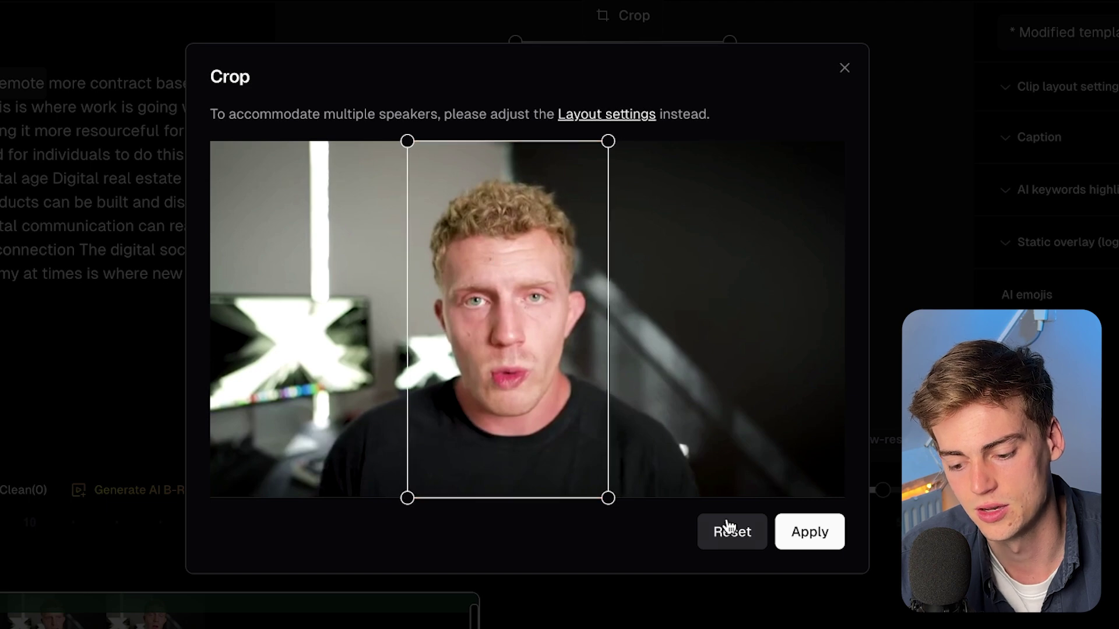
left_click(781, 530)
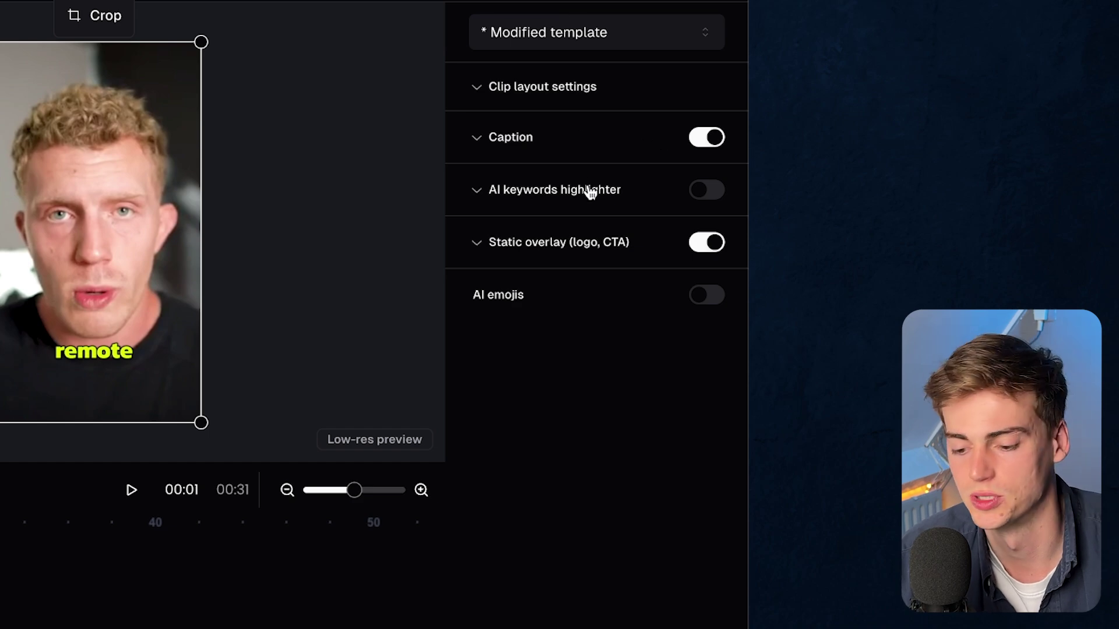
left_click(576, 41)
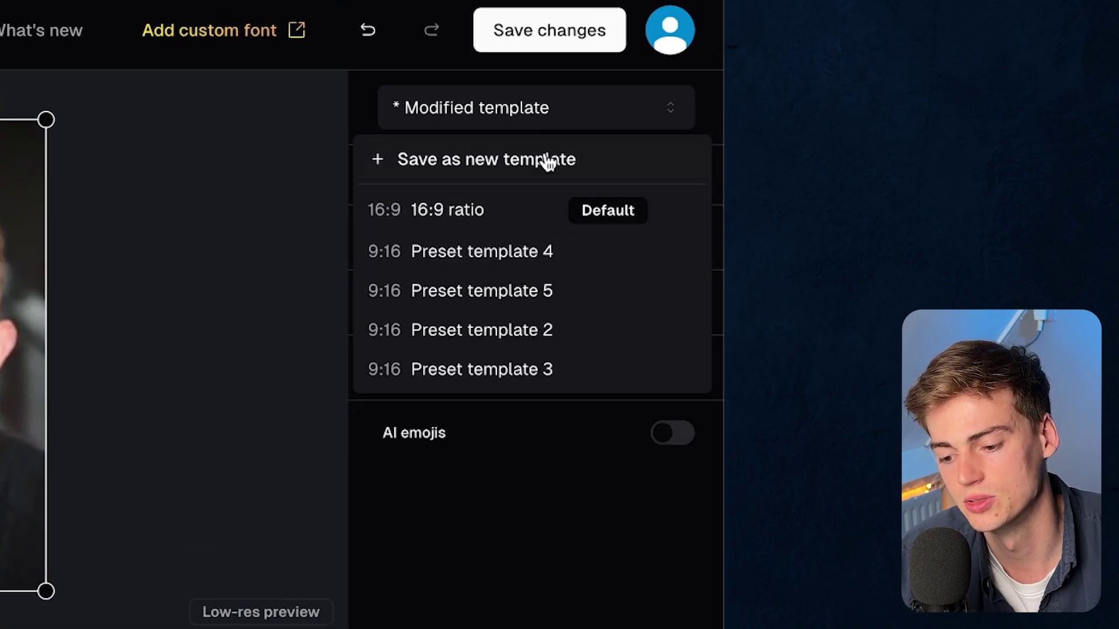
mouse_move(551, 232)
mouse_move(474, 215)
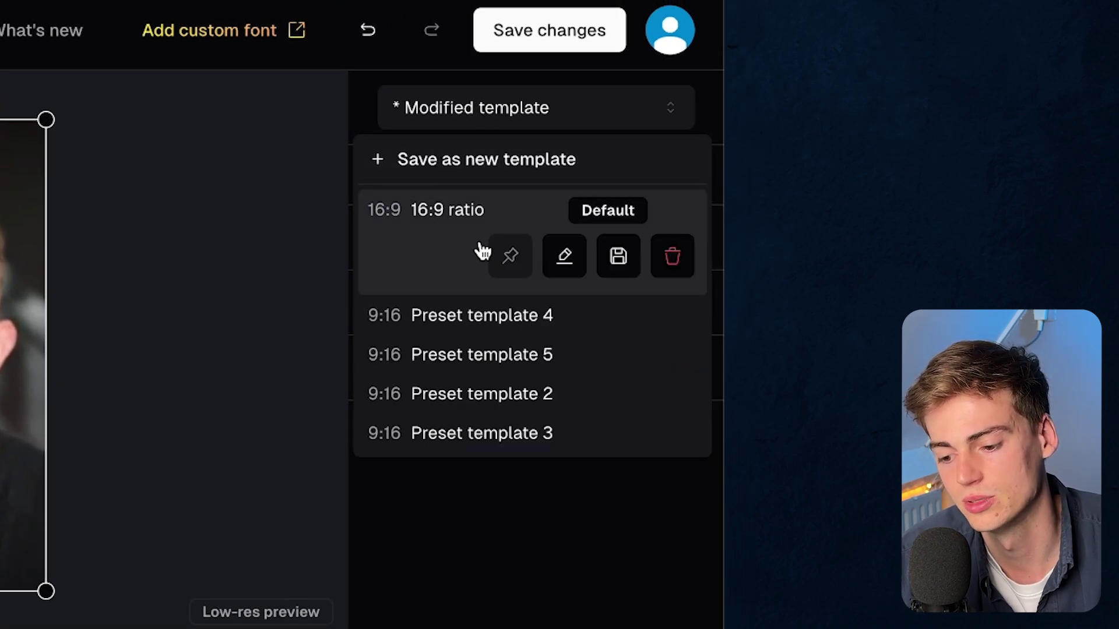
mouse_move(507, 375)
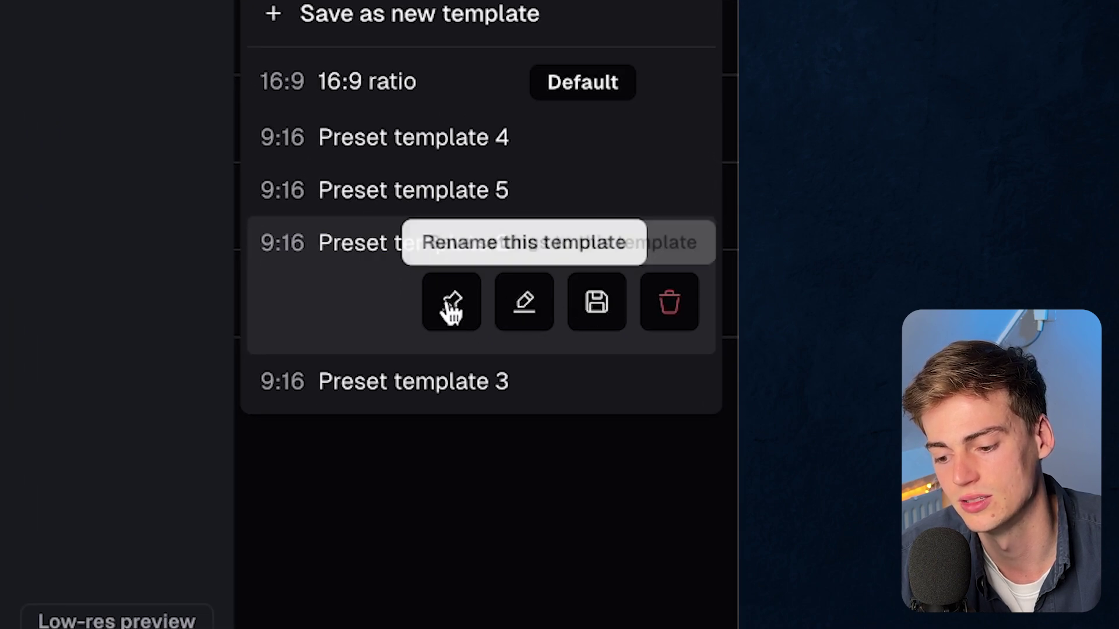
left_click(499, 579)
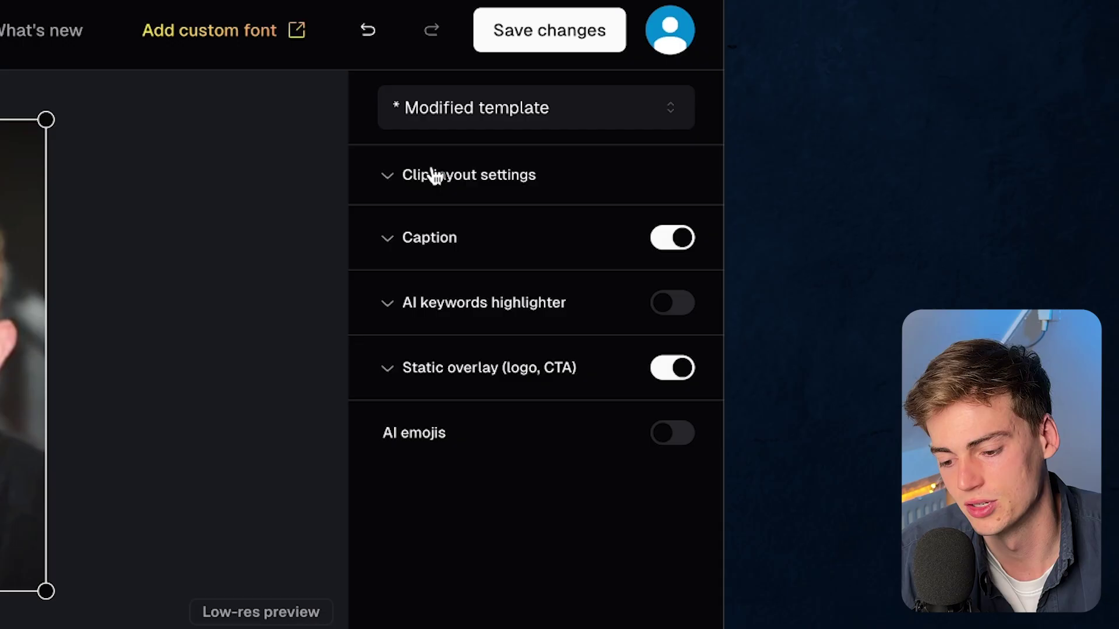
Step: Expand Clip layout settings showing 9:16 aspect ratio and all six auto layouts
left_click(430, 175)
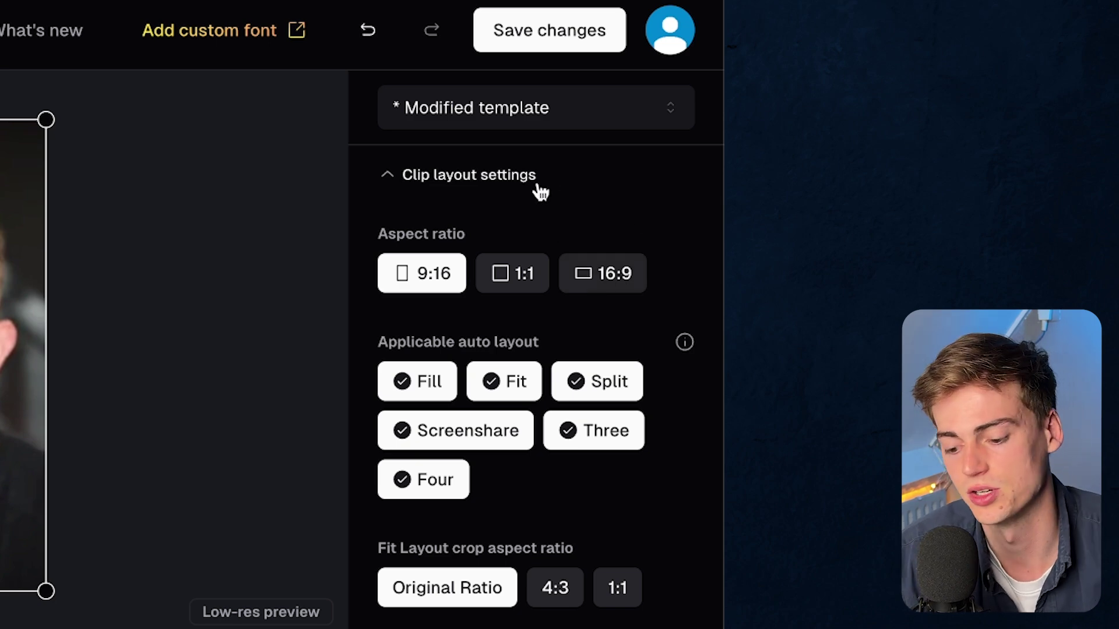
scroll(540, 192, "down", 1)
scroll(492, 583, "down", 8)
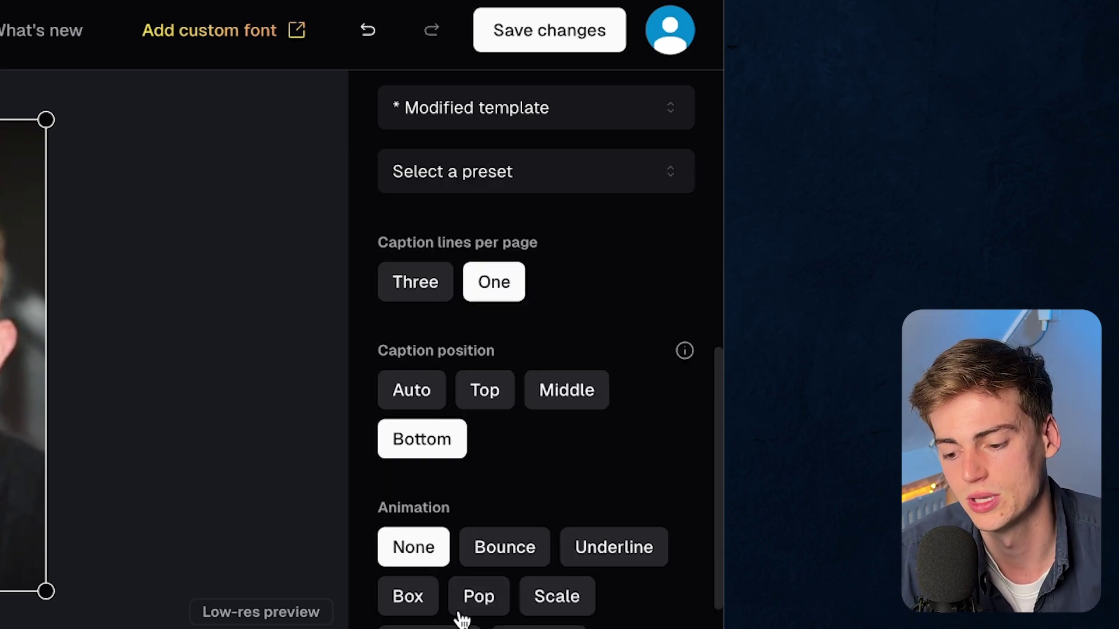
scroll(489, 565, "up", 2)
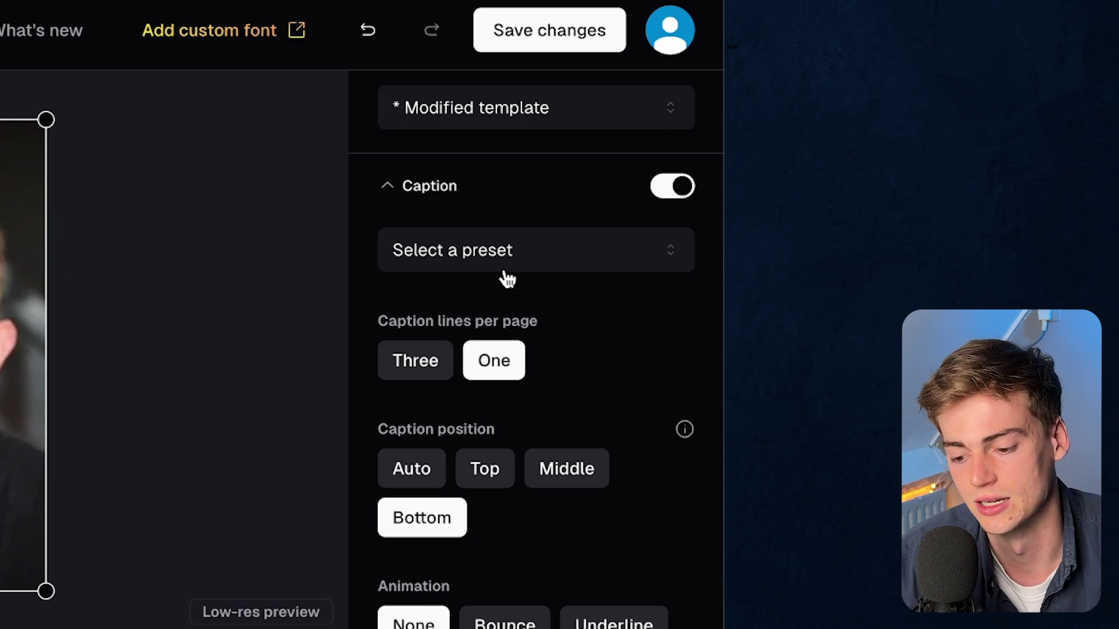
left_click(506, 272)
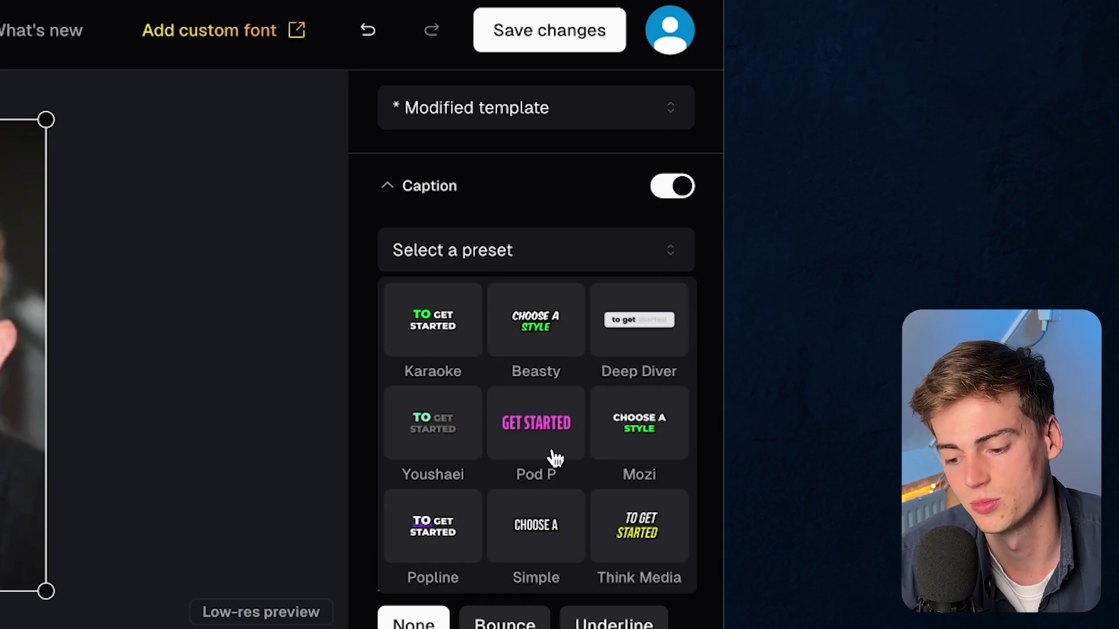
left_click(570, 261)
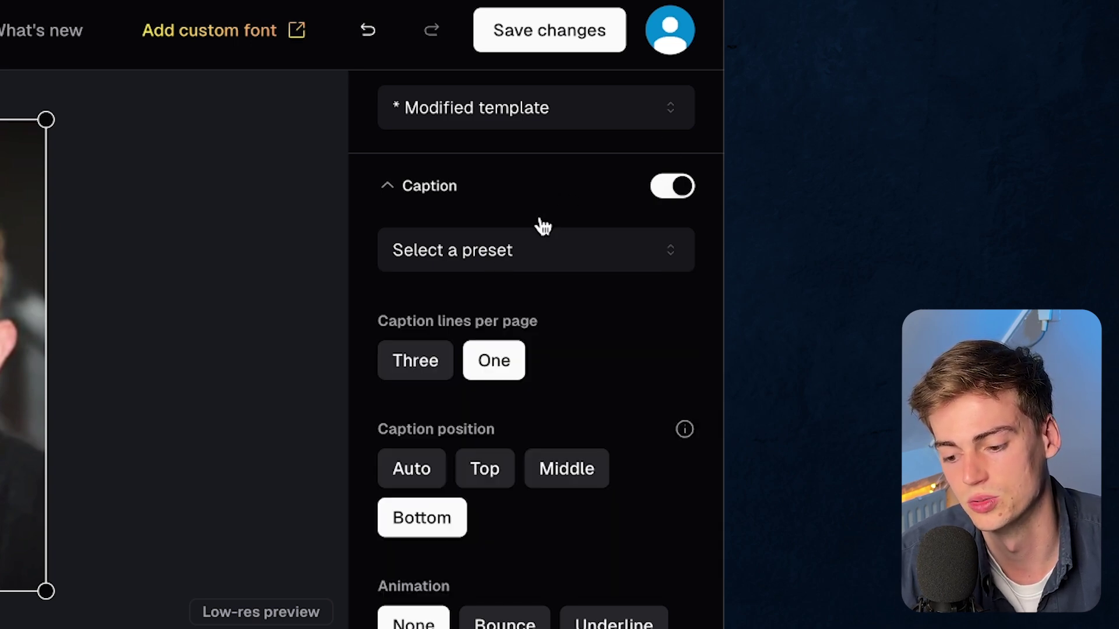
left_click(382, 372)
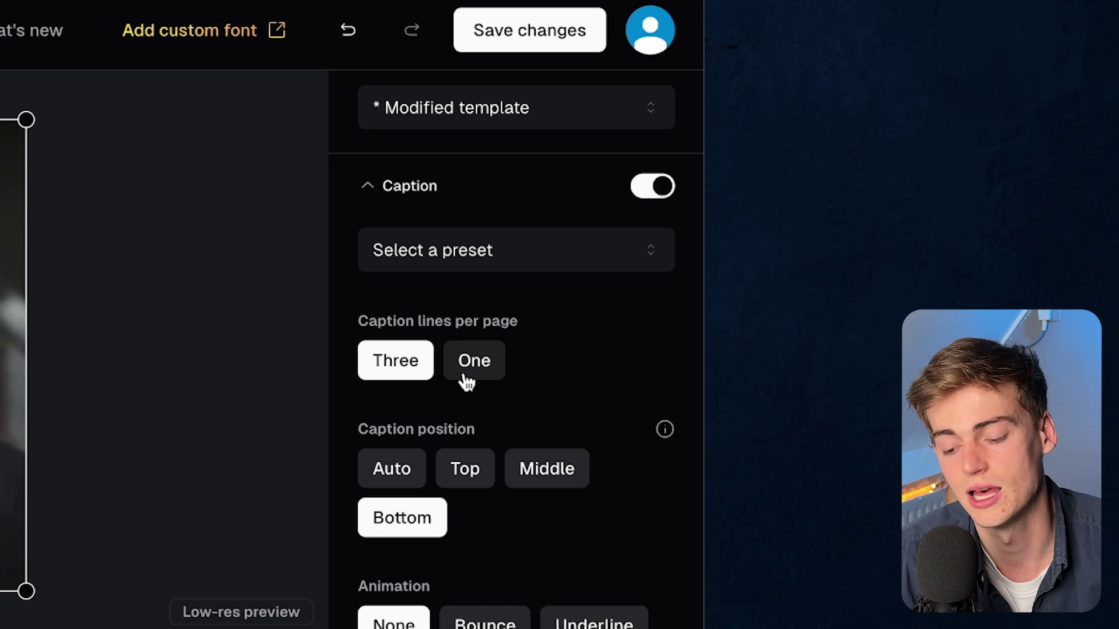
left_click(1073, 378)
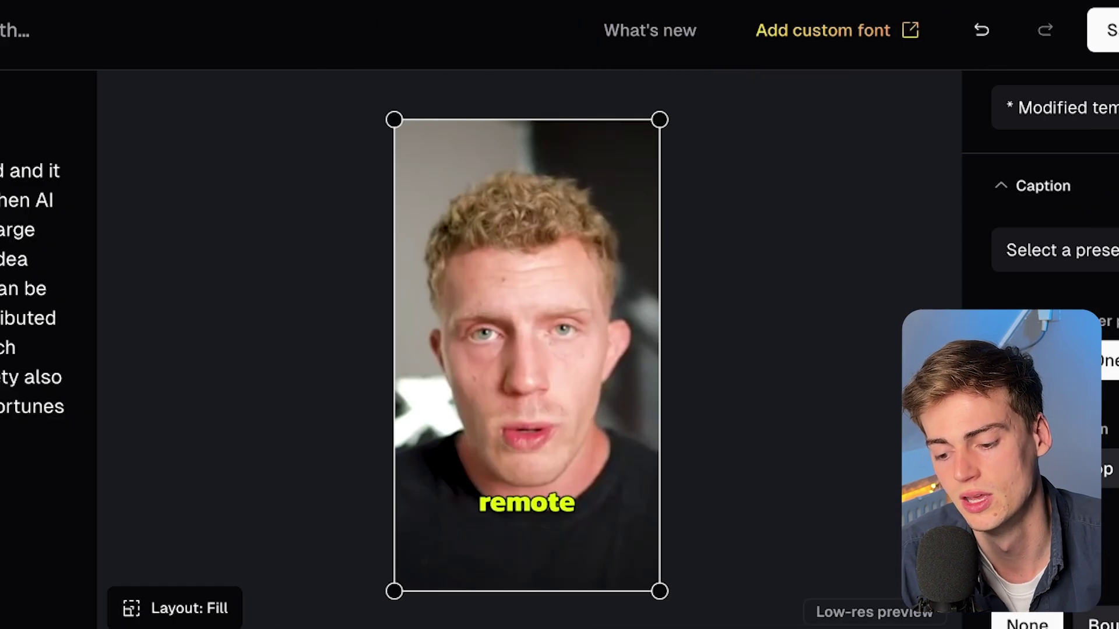
scroll(451, 419, "down", 2)
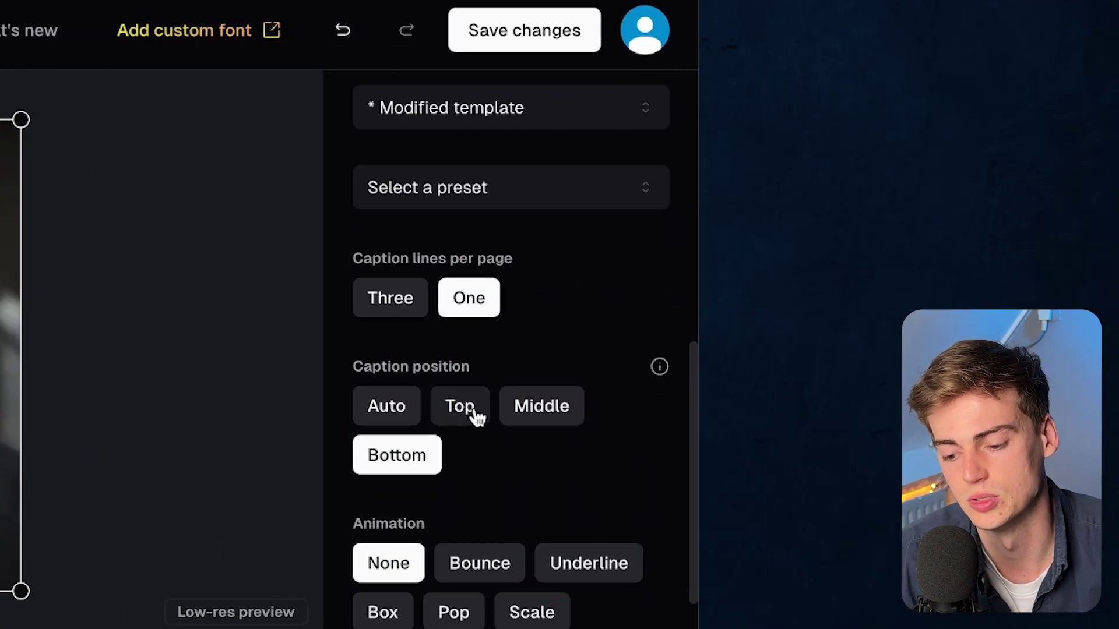
left_click(459, 416)
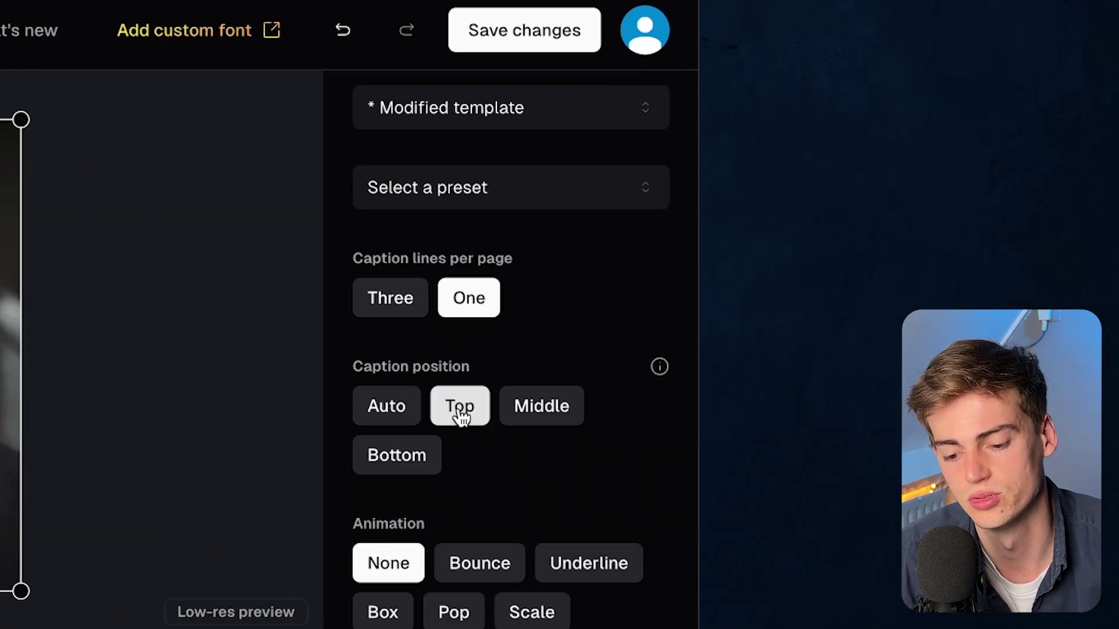
left_click(529, 411)
left_click(392, 455)
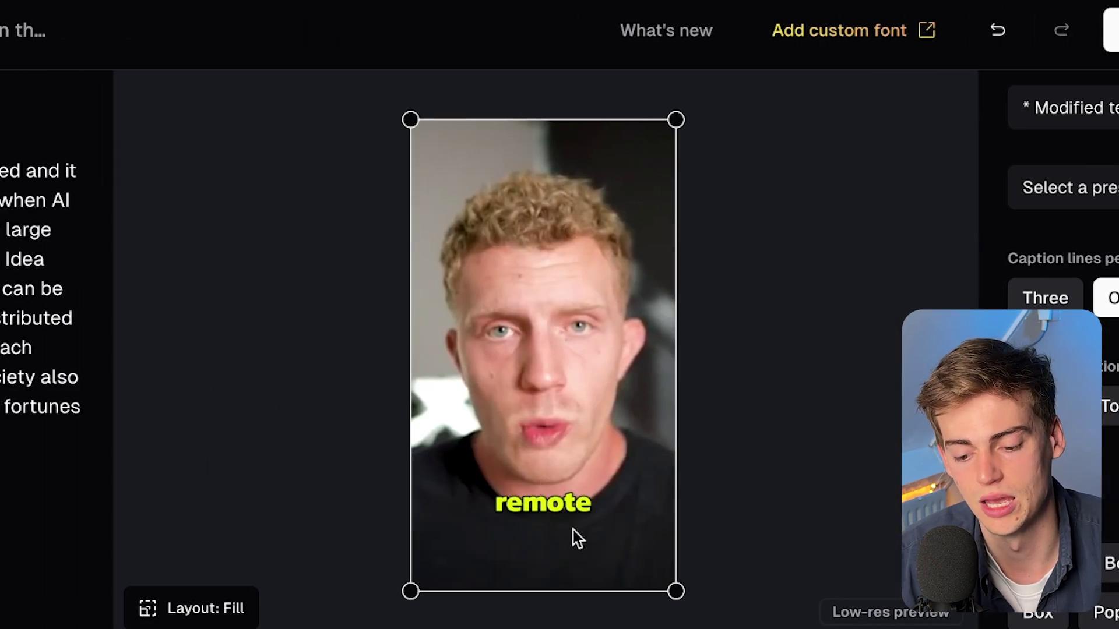
scroll(1114, 484, "down", 2)
scroll(1116, 480, "down", 5)
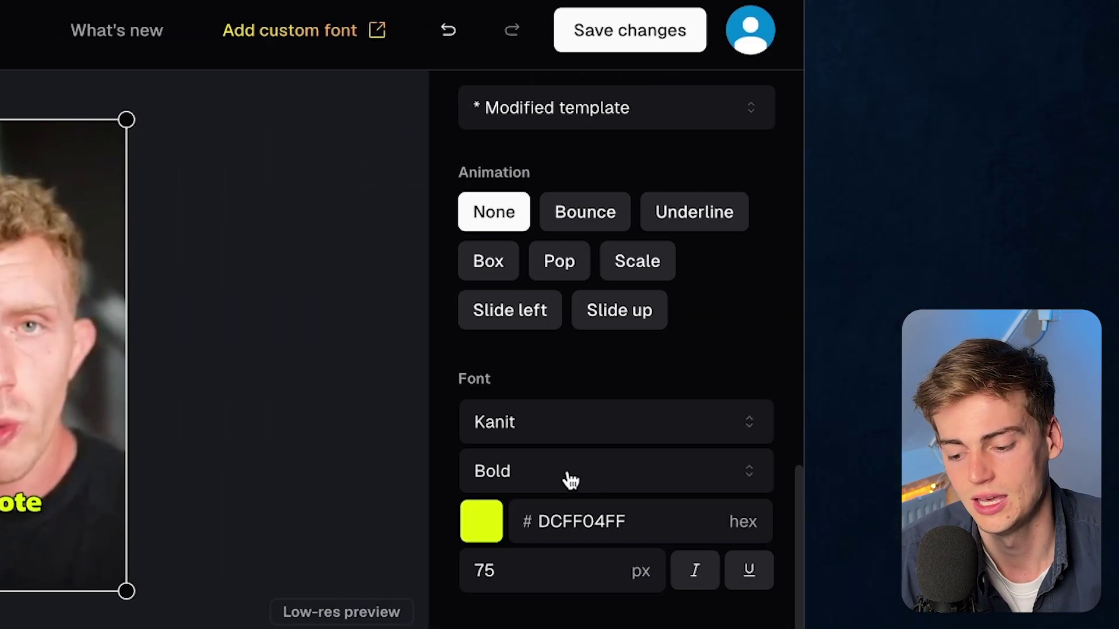
scroll(1116, 467, "up", 2)
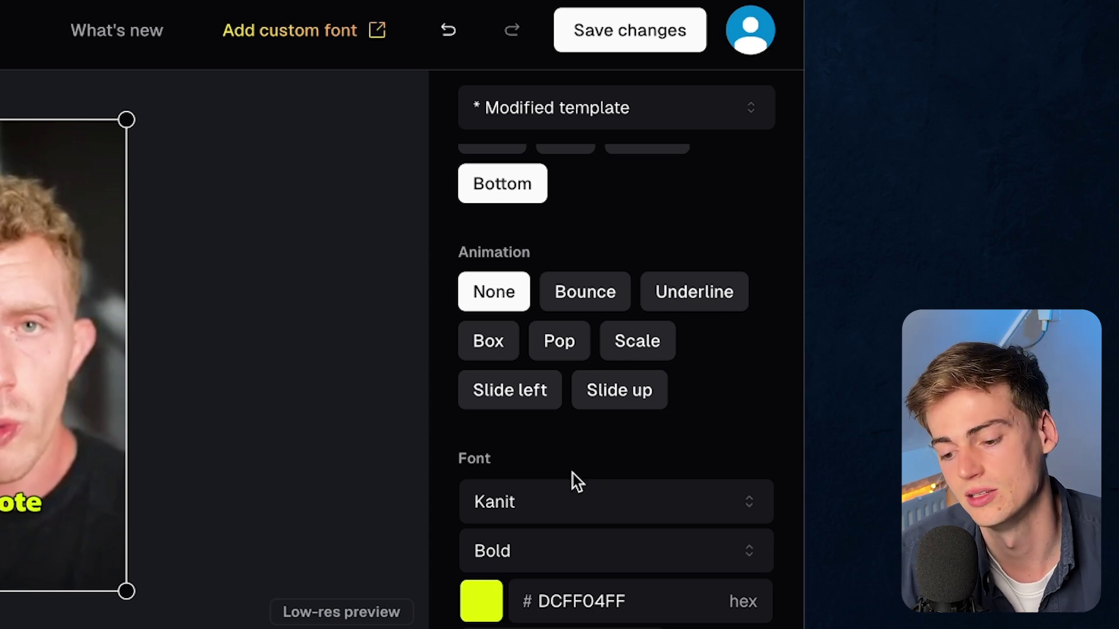
left_click(570, 293)
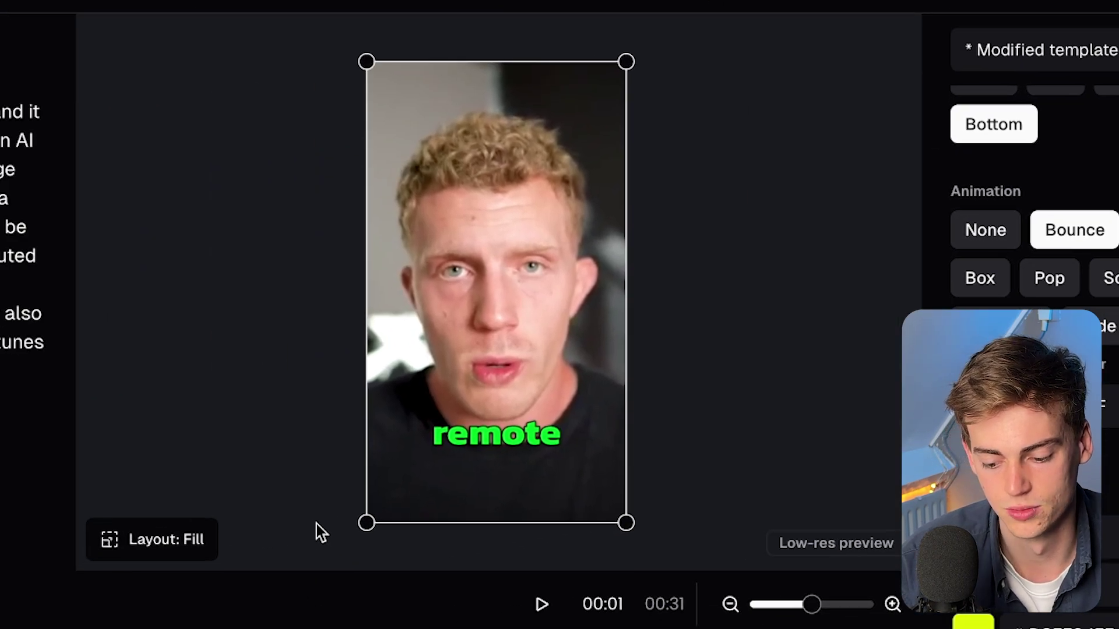
left_click(537, 605)
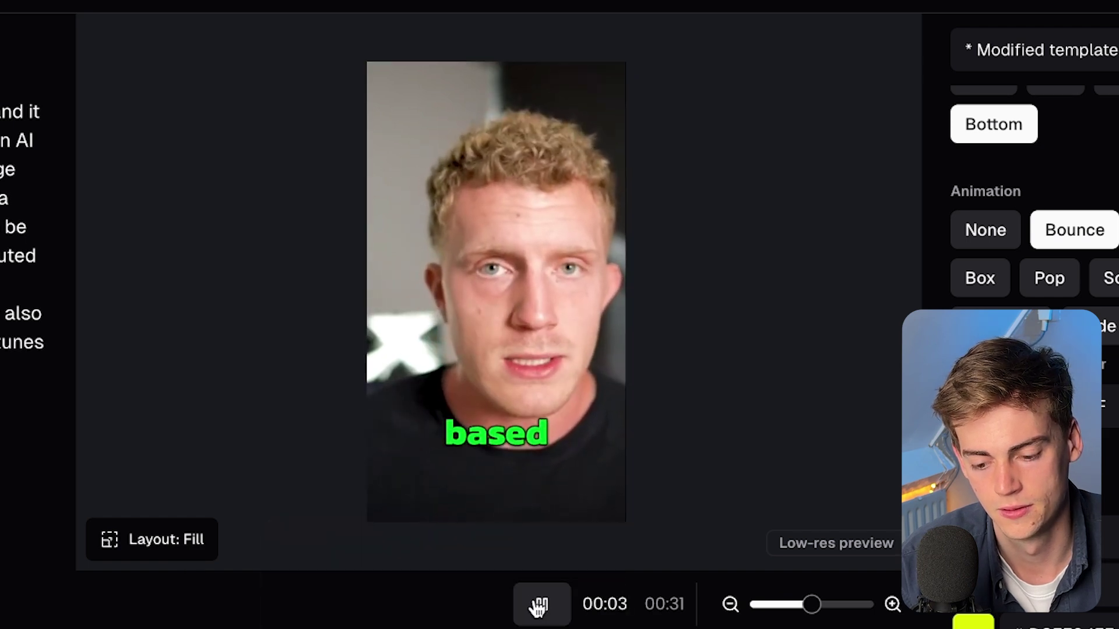
left_click(539, 604)
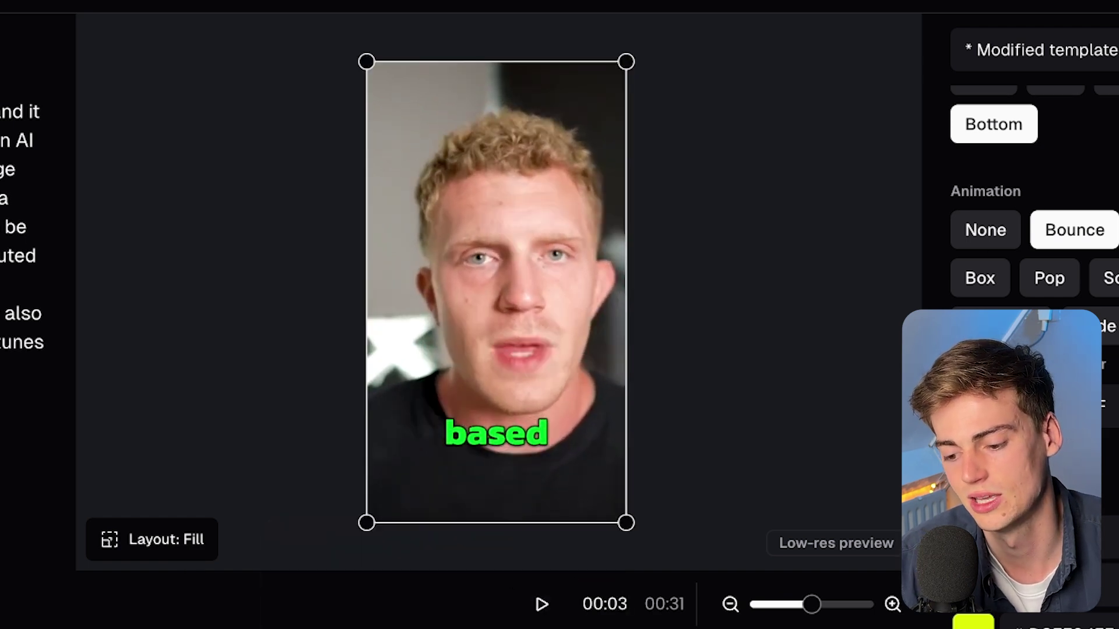
left_click(1000, 327)
left_click(541, 606)
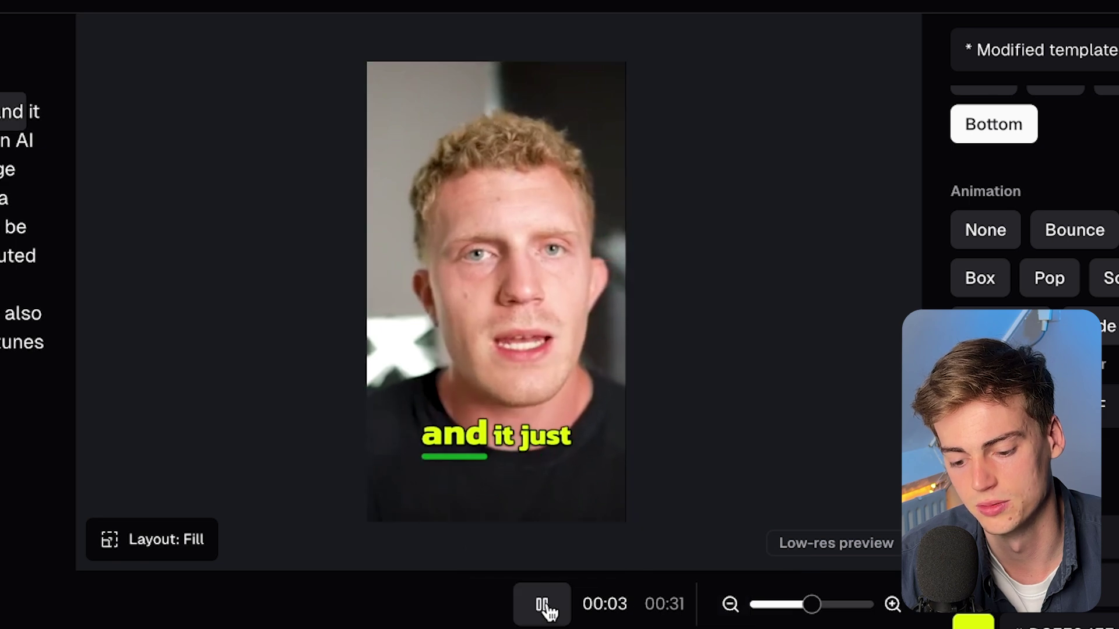
left_click(542, 606)
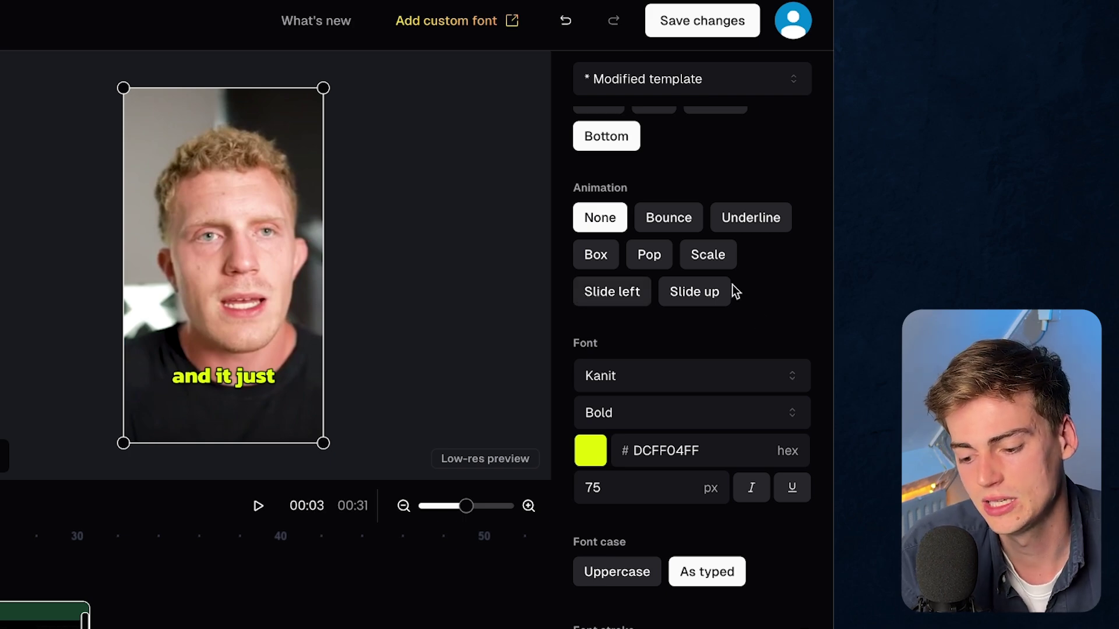
Step: Try the Sora and Bebas Neue caption fonts, then settle back on Kanit
scroll(735, 291, "down", 1)
left_click(633, 365)
scroll(638, 455, "down", 3)
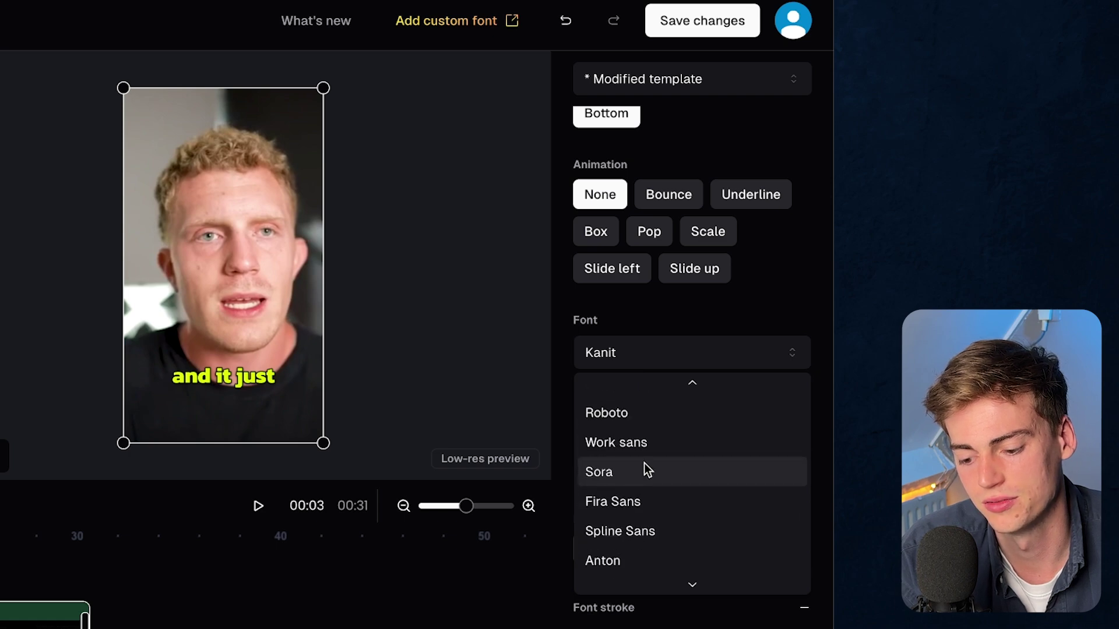
left_click(649, 462)
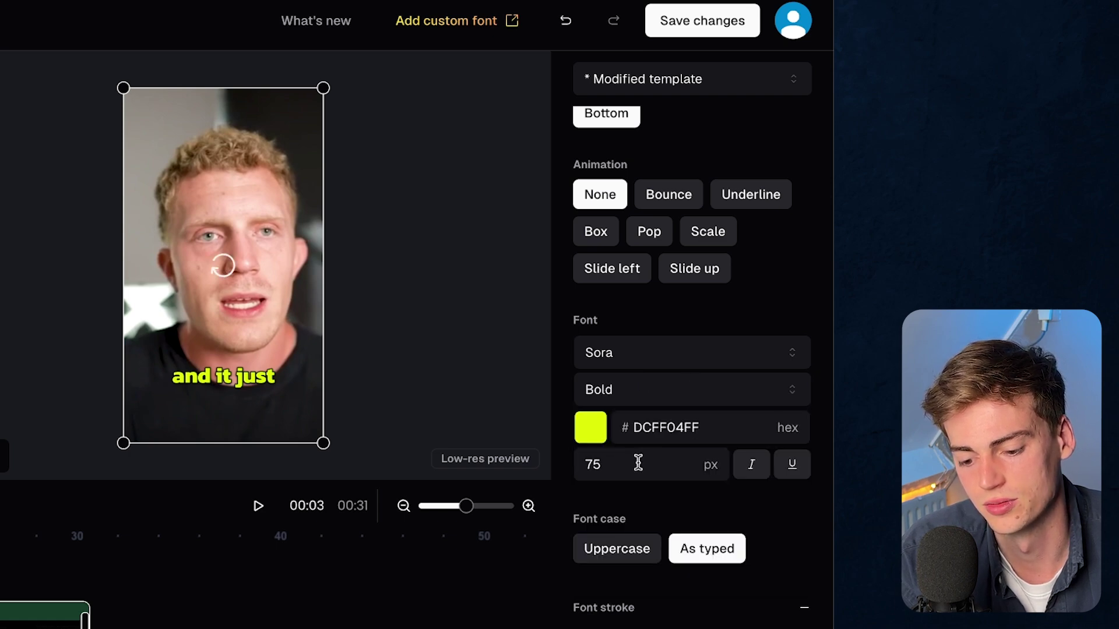
left_click(667, 369)
scroll(642, 457, "up", 1)
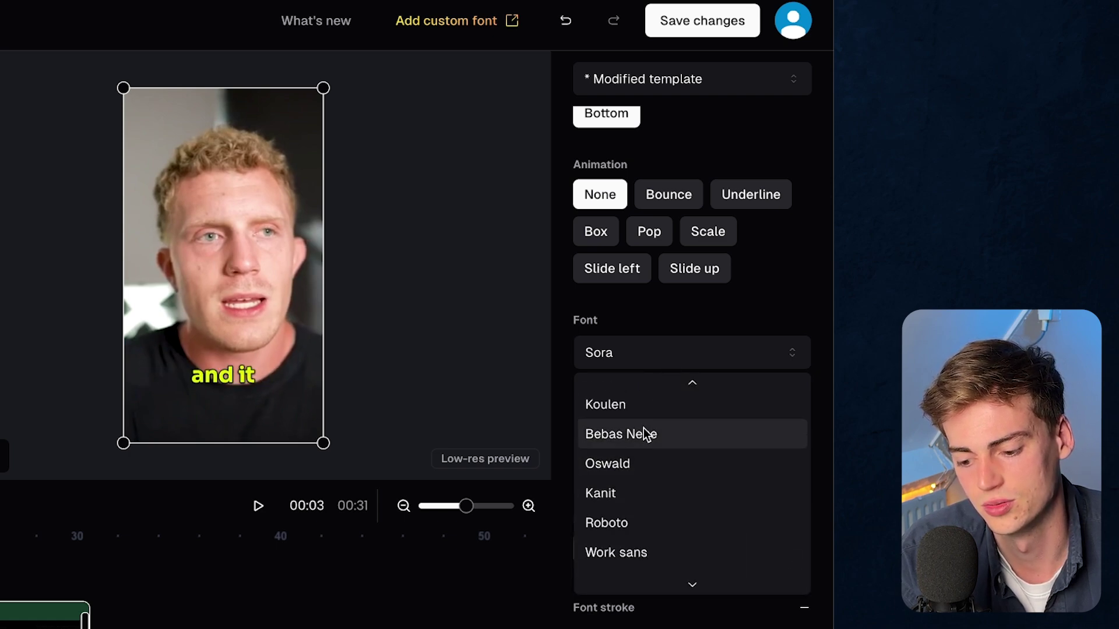
left_click(642, 432)
left_click(676, 361)
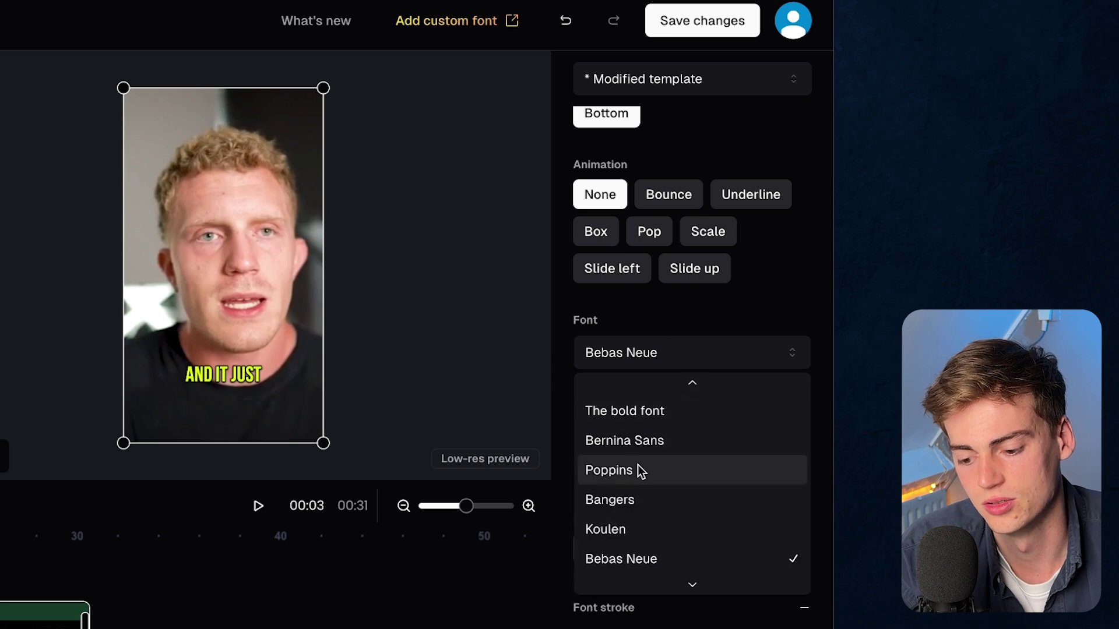
scroll(603, 478, "down", 1)
scroll(641, 510, "down", 1)
left_click(641, 523)
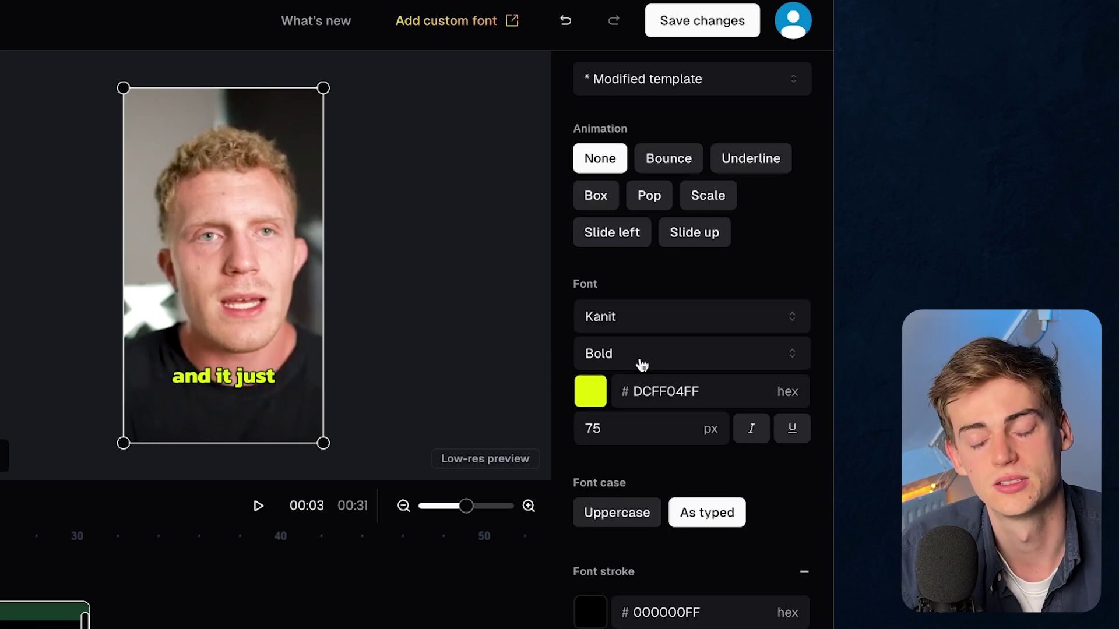
Step: Keep the caption font weight at Bold
left_click(641, 361)
scroll(634, 501, "down", 1)
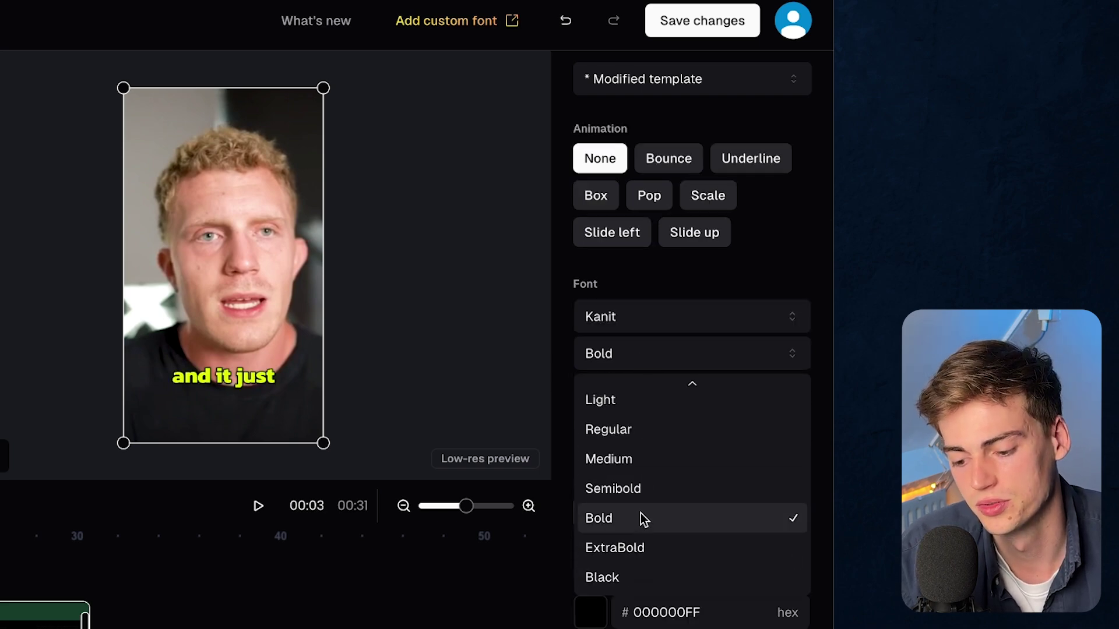
scroll(639, 516, "up", 2)
left_click(710, 271)
scroll(660, 362, "down", 1)
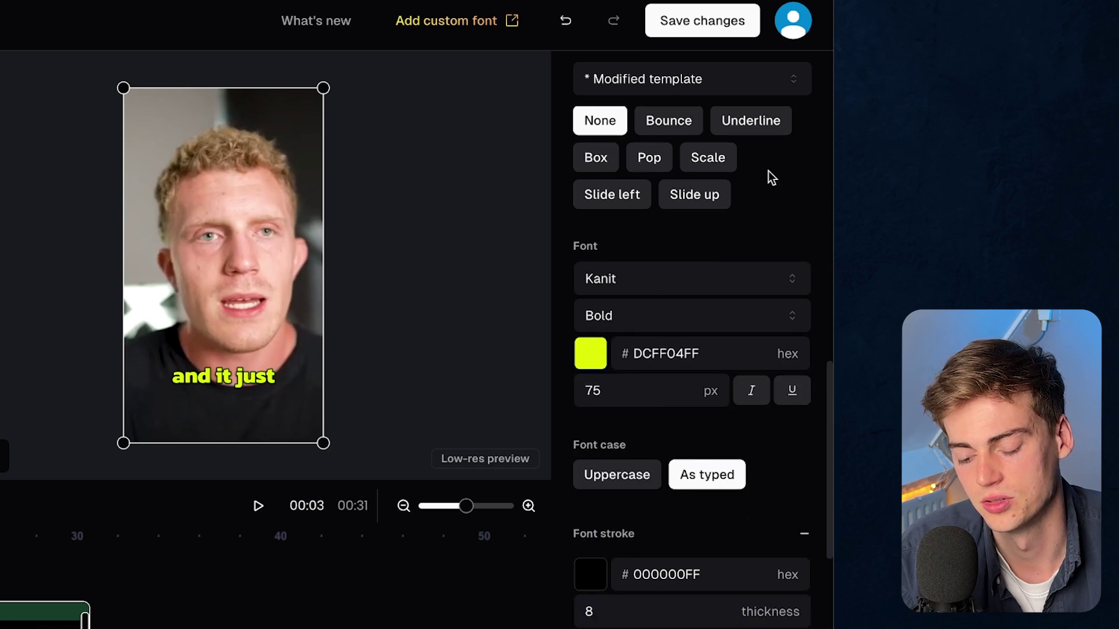
scroll(602, 368, "down", 1)
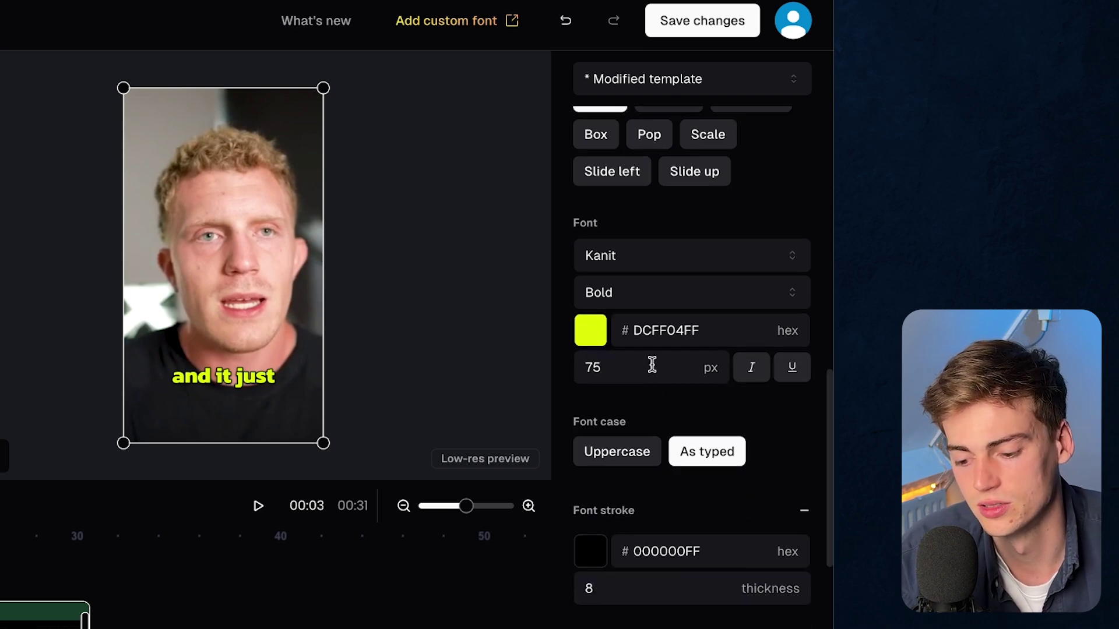
scroll(600, 419, "down", 1)
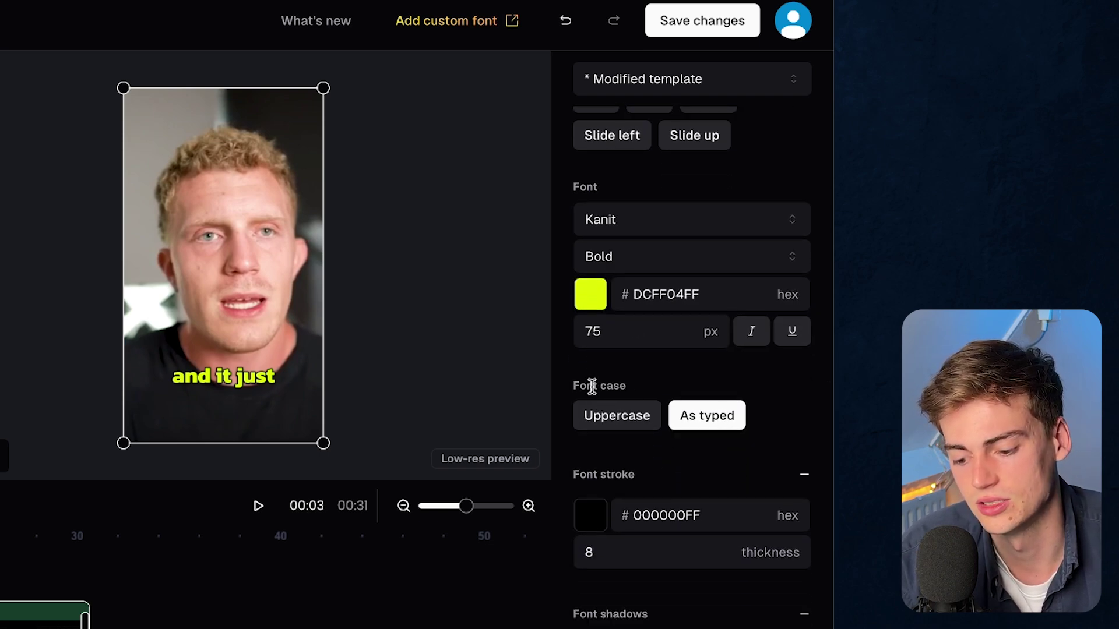
Step: Set the caption font case to As typed instead of Uppercase
left_click(630, 420)
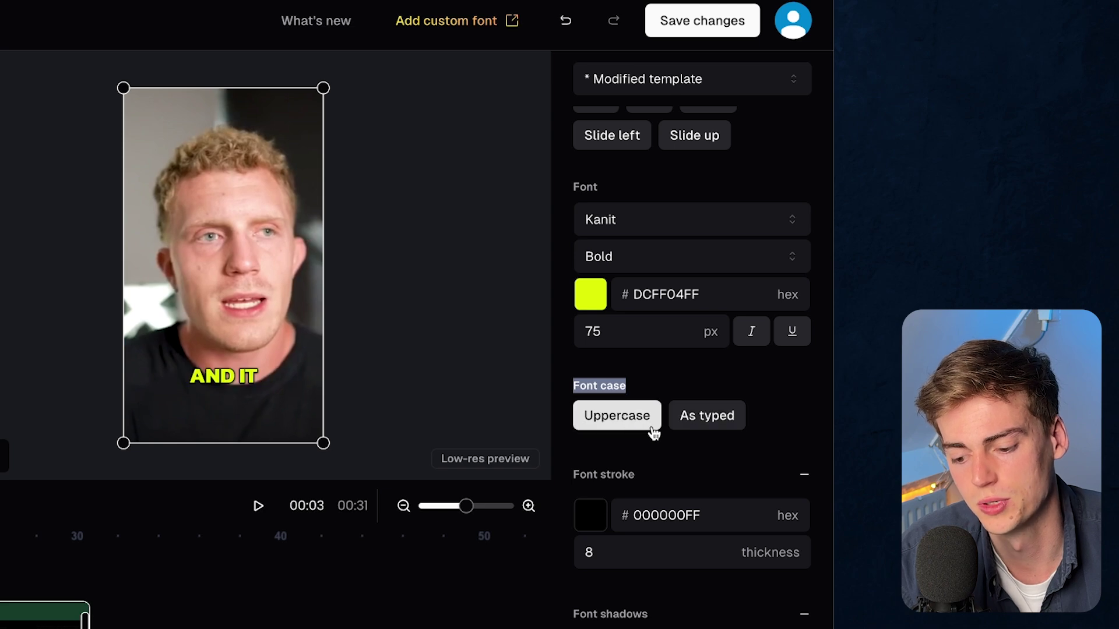
left_click(689, 422)
scroll(729, 352, "down", 3)
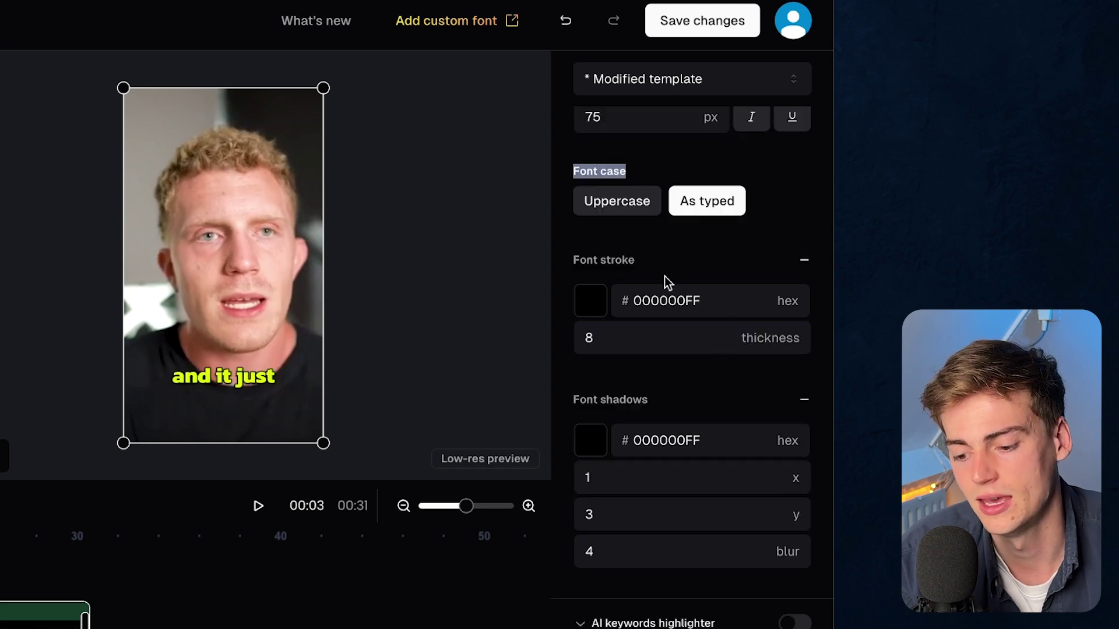
scroll(627, 403, "down", 1)
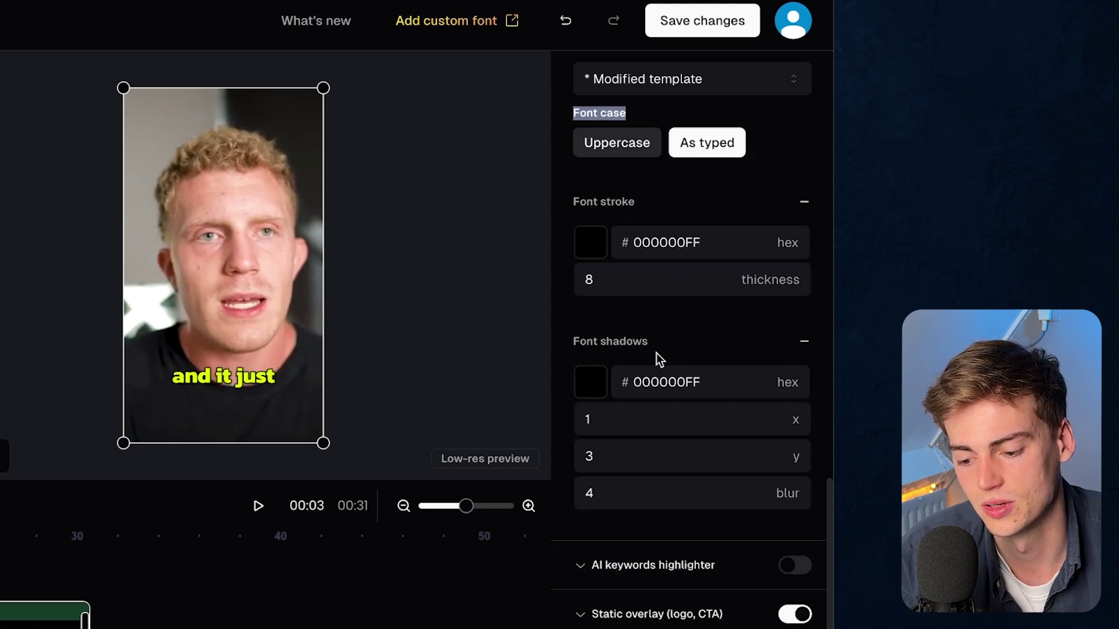
scroll(658, 360, "down", 1)
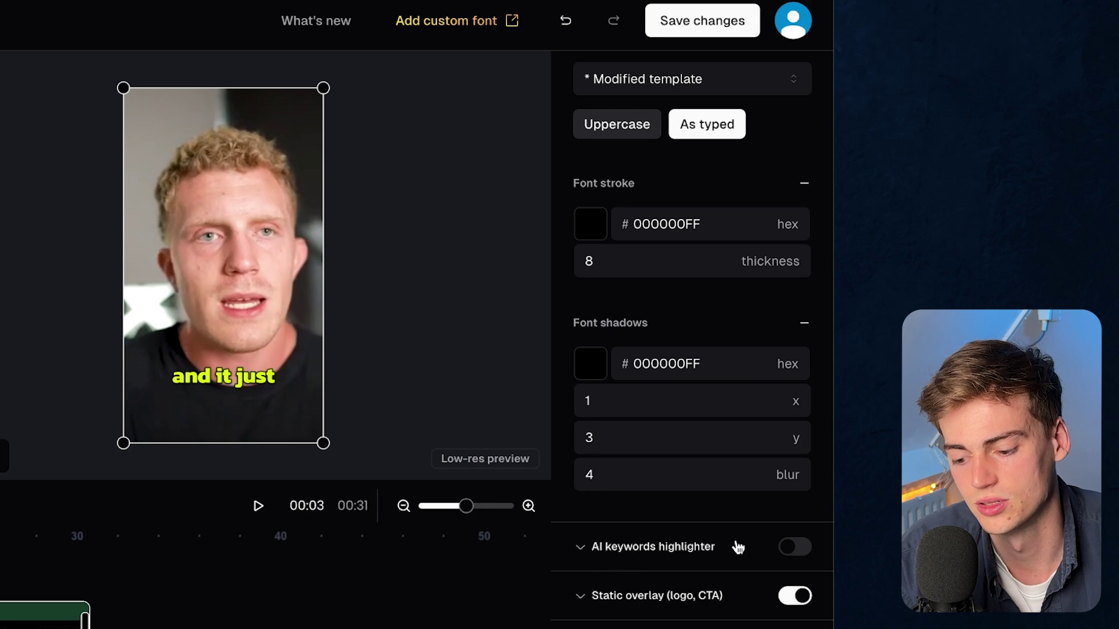
Step: Turn on AI keyword highlighting and set the keyword colour to yellow FFFD0CFF
left_click(795, 548)
scroll(577, 437, "down", 3)
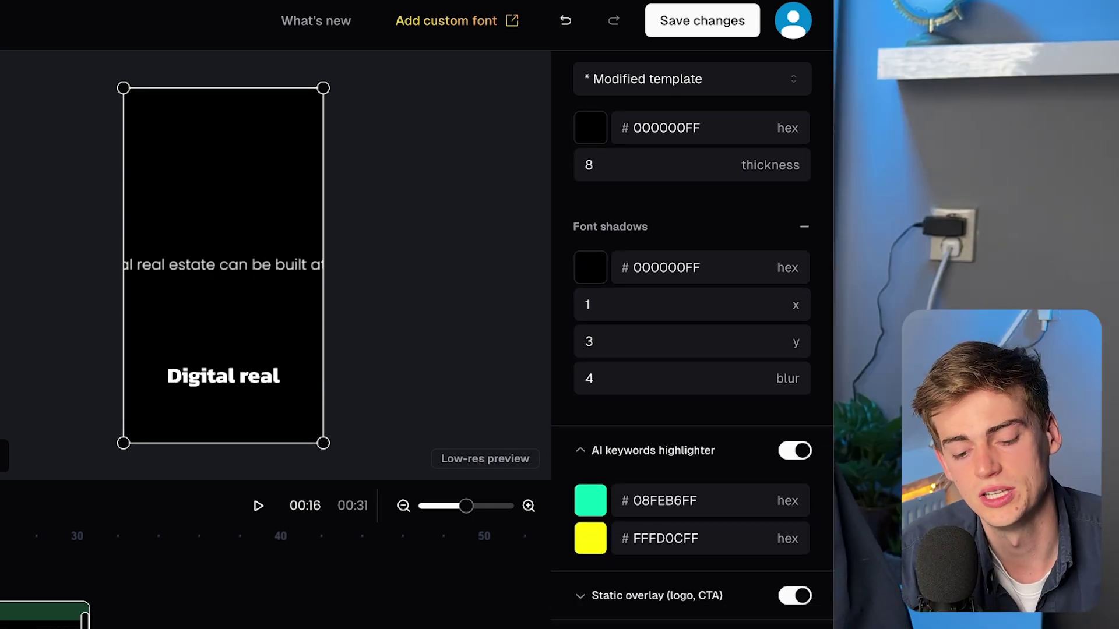
left_click(591, 501)
left_click_drag(617, 447, 608, 448)
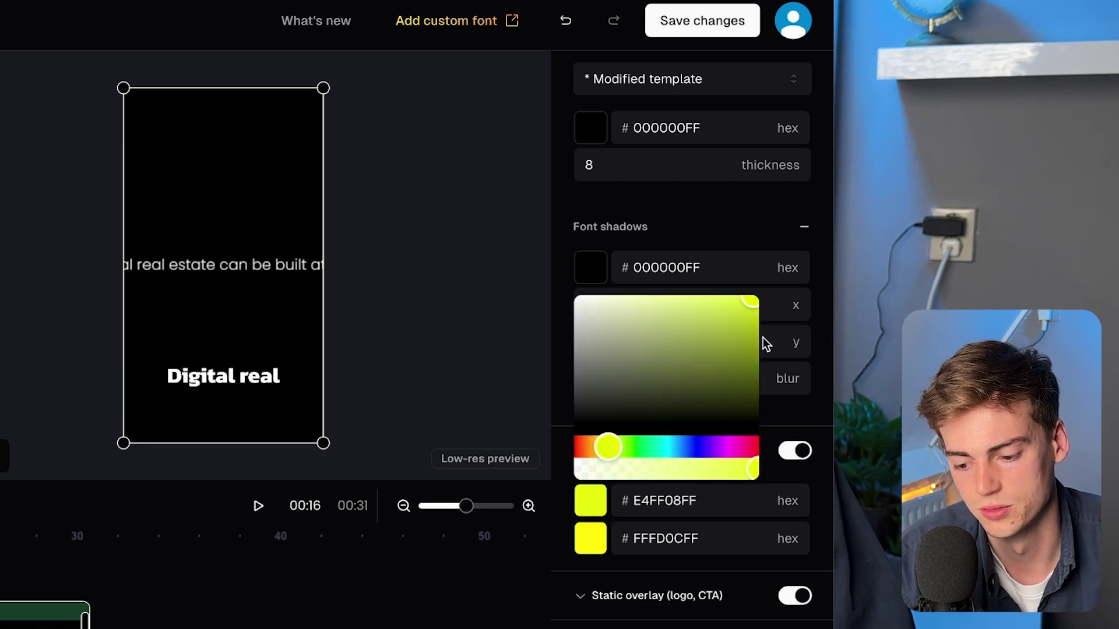
left_click(672, 502)
left_click_drag(697, 499, 624, 500)
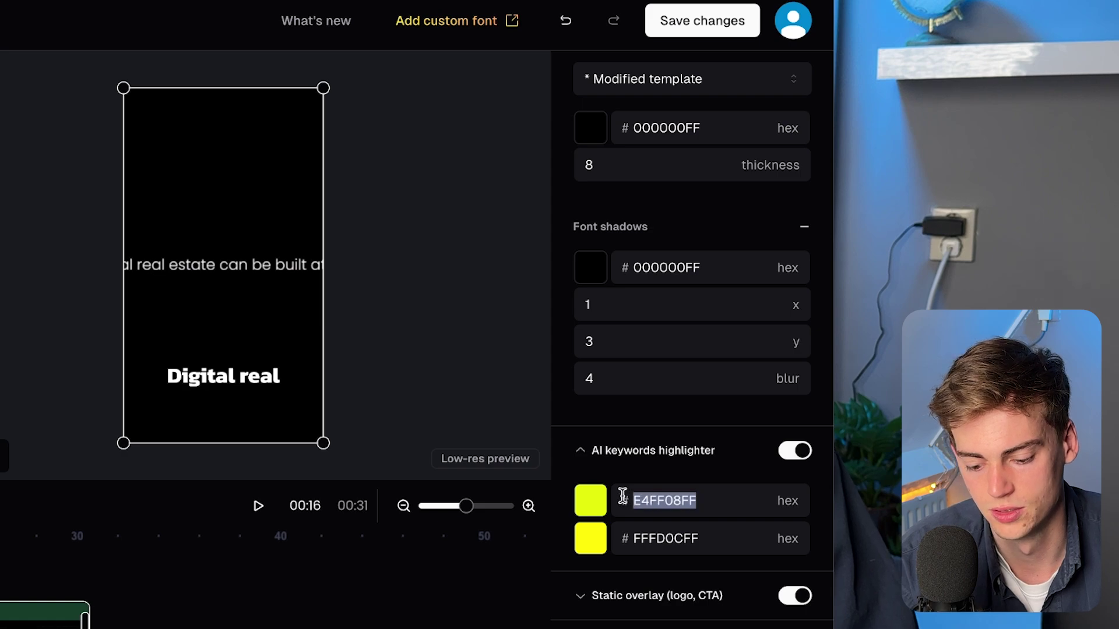
left_click(676, 534)
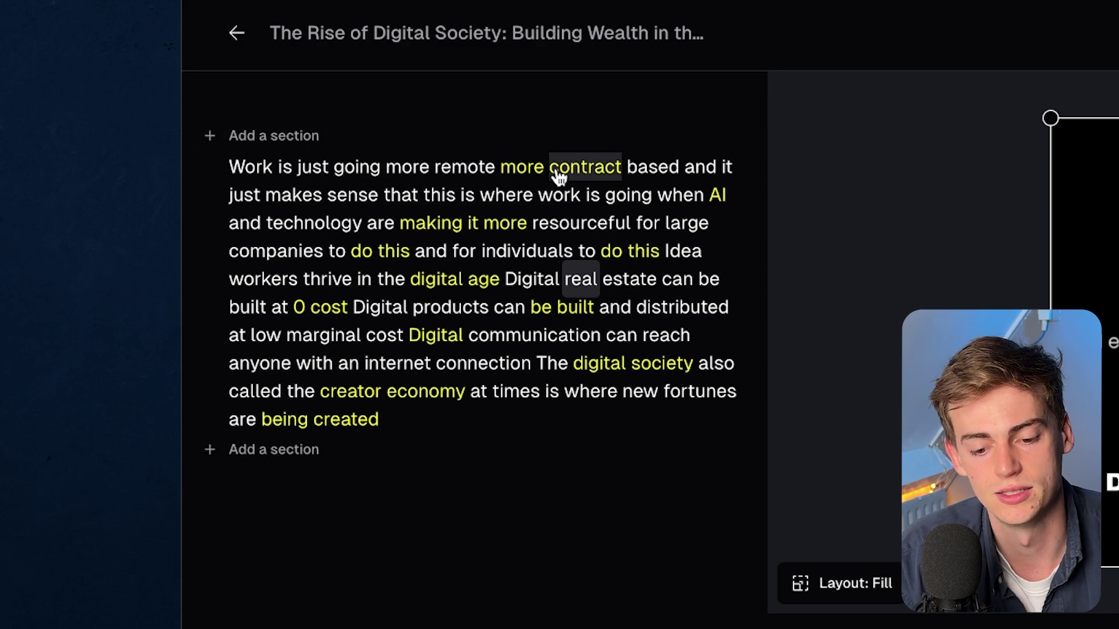
Step: Bring up the transcript word options on 'remote' and the phrase 'more contract', then dismiss them
left_click(455, 168)
left_click(515, 178)
left_click_drag(522, 180, 567, 180)
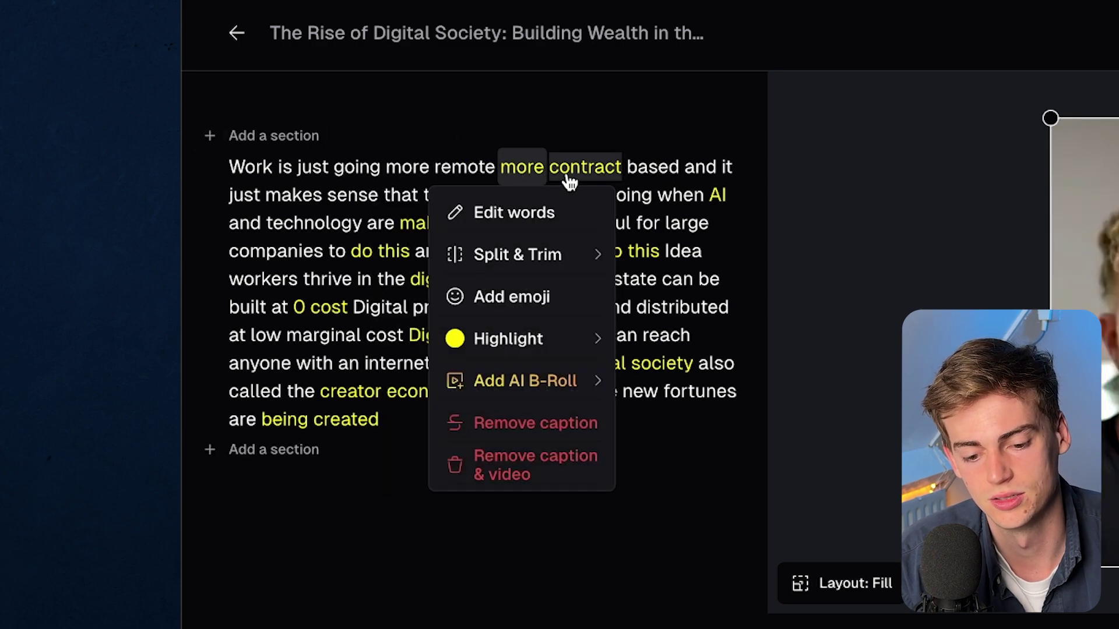
key("Escape")
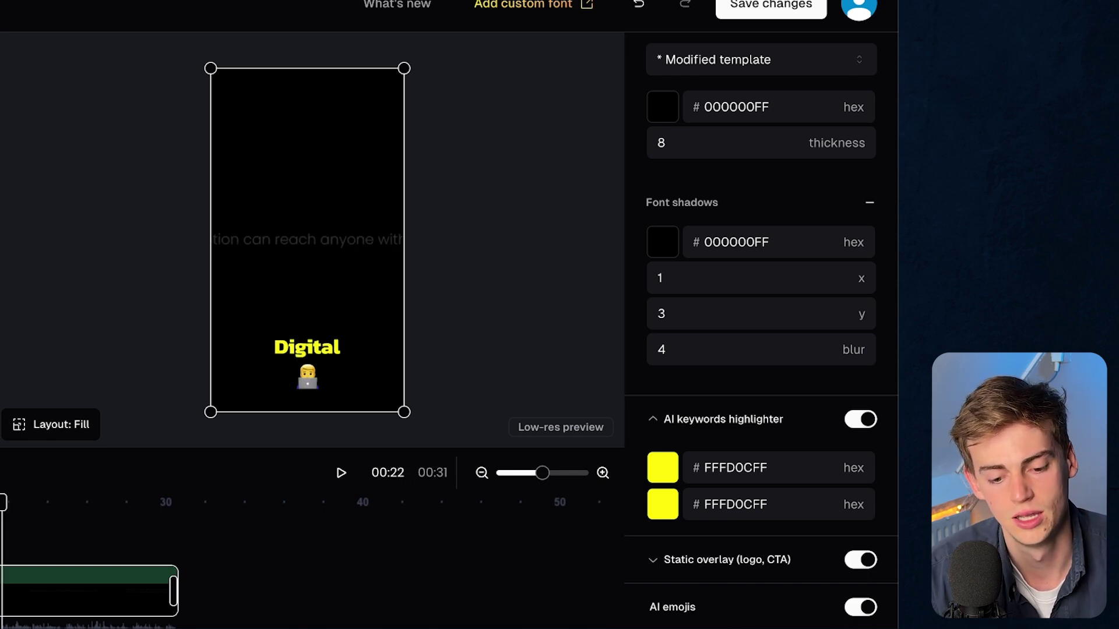
Step: Jump to the 'also called' caption and browse emoji choices to change its emoji
left_click(94, 502)
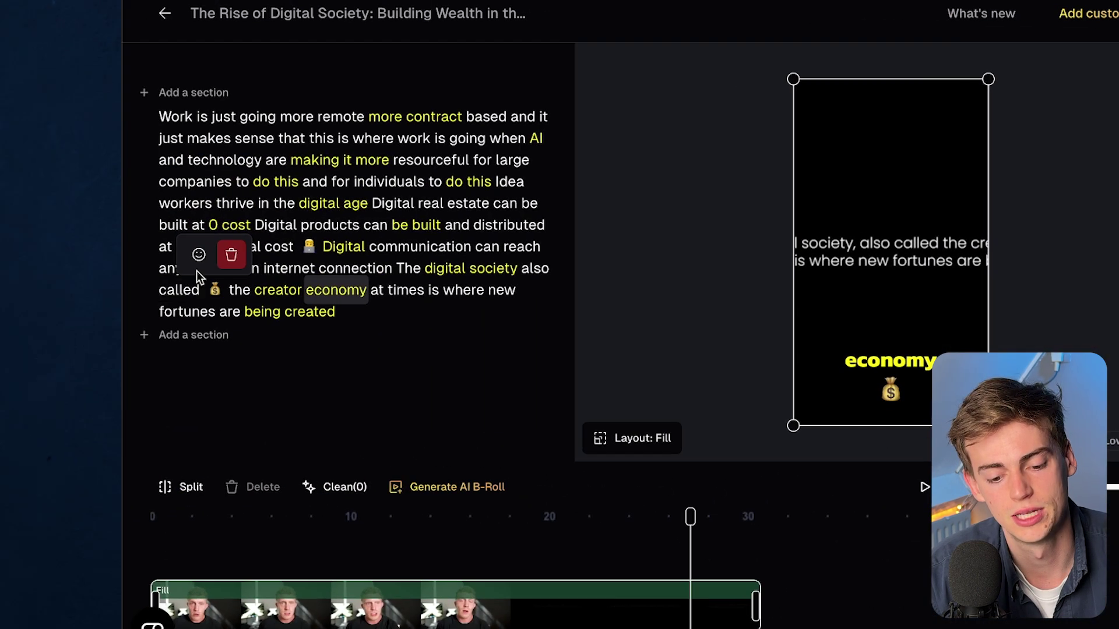
left_click(198, 255)
scroll(814, 407, "down", 5)
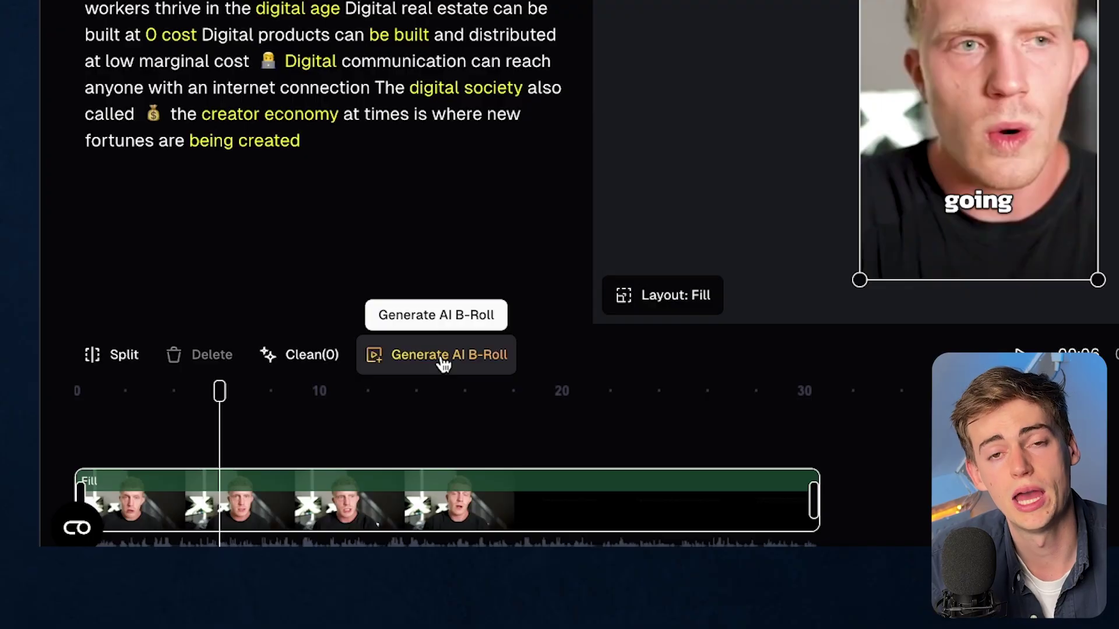
Step: Generate AI B-roll, then move the home-office image to the playhead and lengthen it
left_click(438, 361)
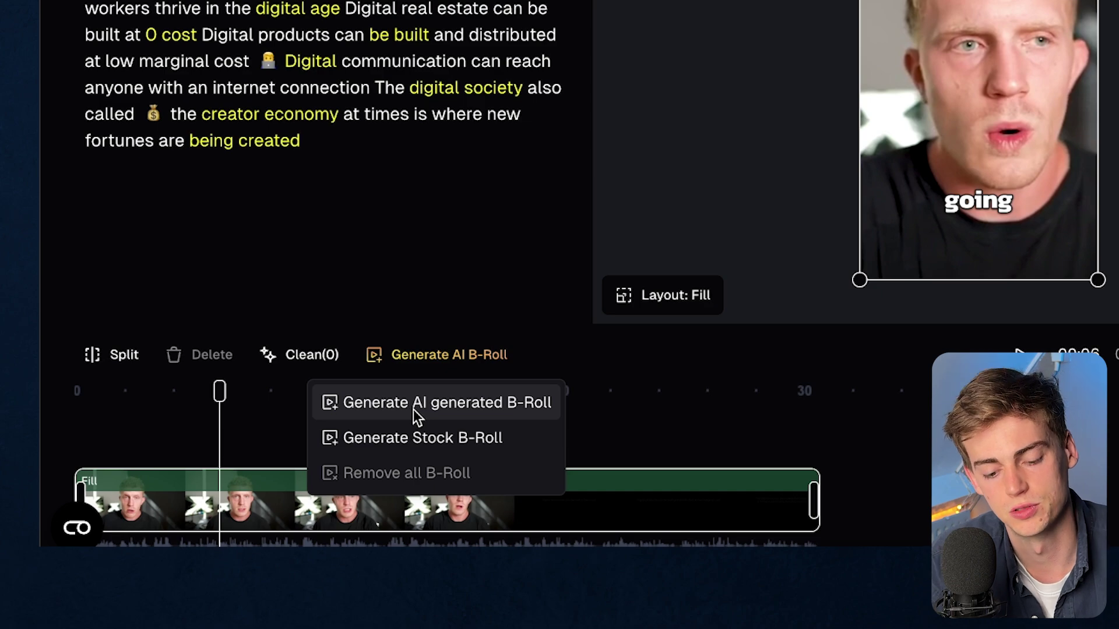
left_click(461, 407)
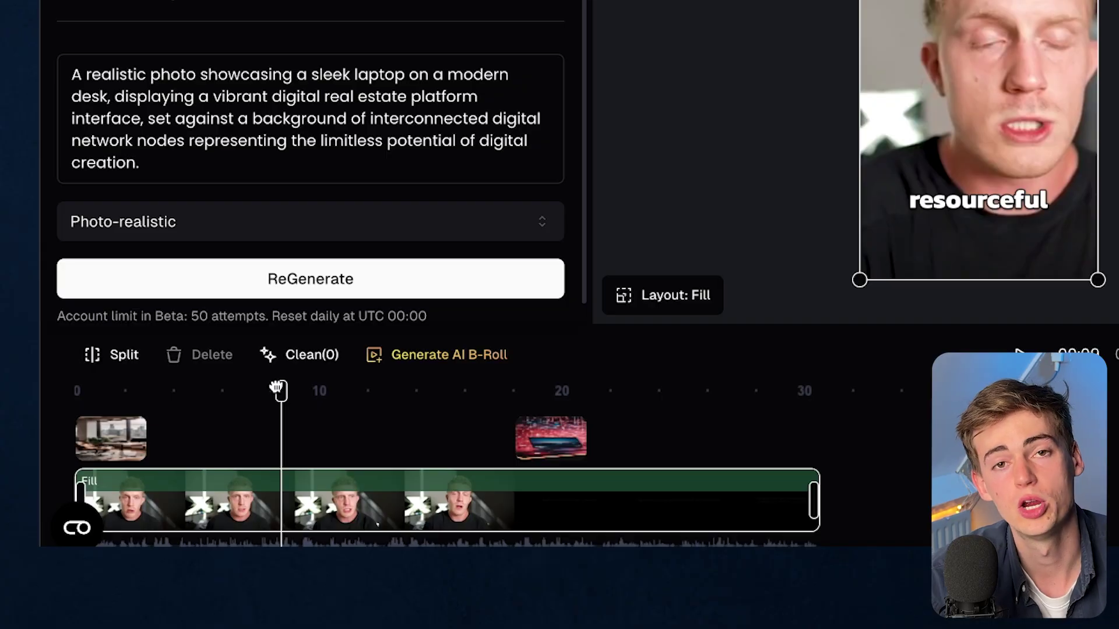
left_click(104, 440)
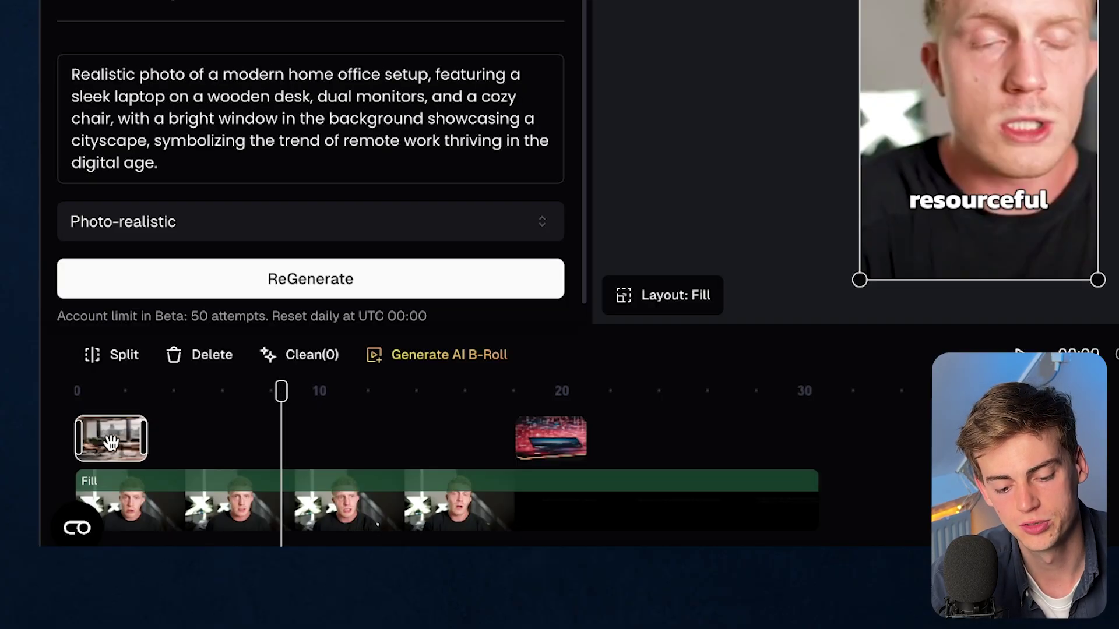
left_click_drag(111, 442, 149, 437)
left_click(100, 405)
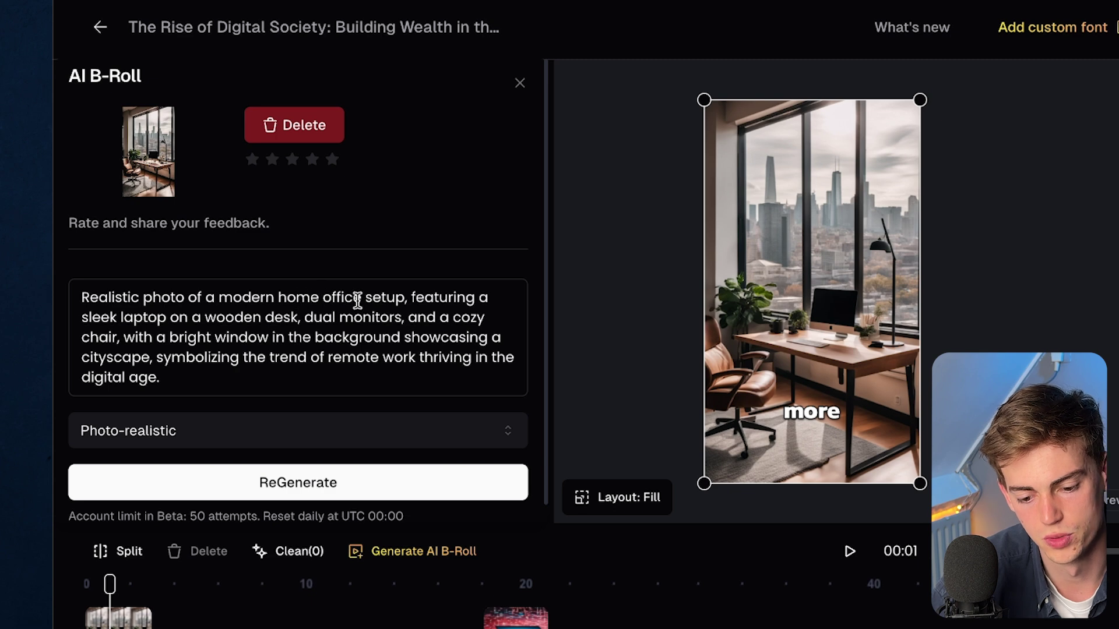
Step: Preview the B-roll, check the image style list, and close the AI B-Roll panel keeping Photo-realistic
left_click(520, 83)
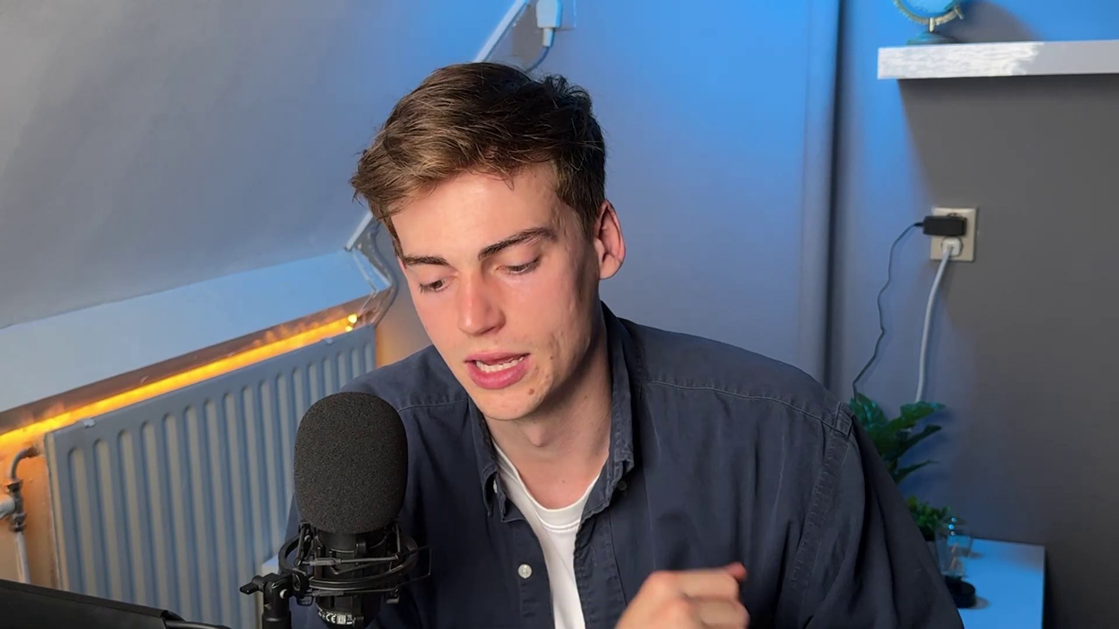
left_click(850, 551)
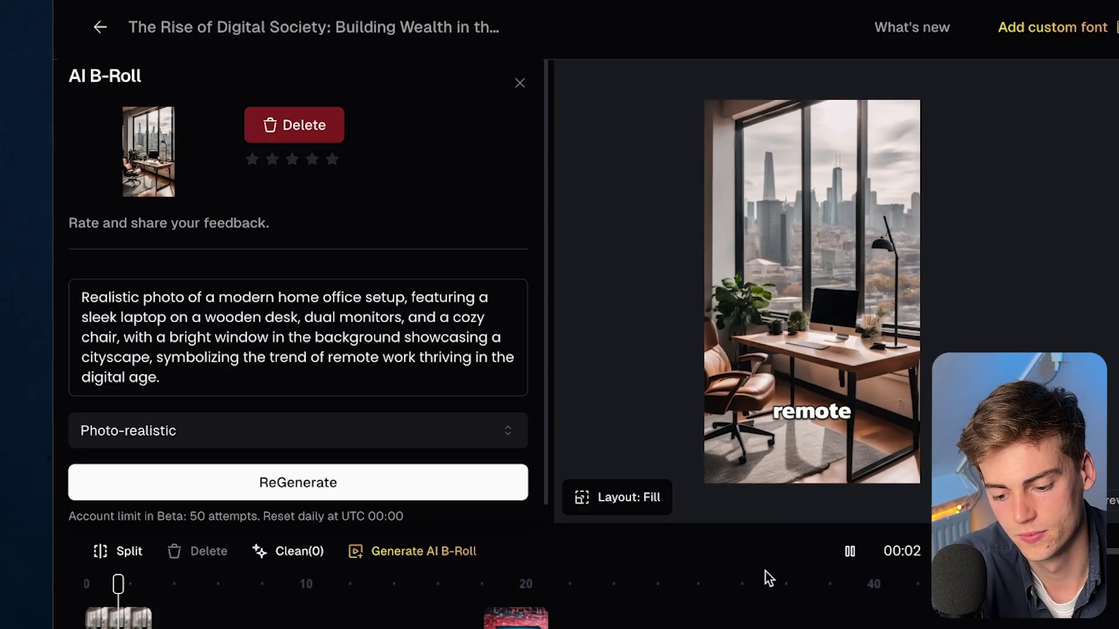
left_click(849, 552)
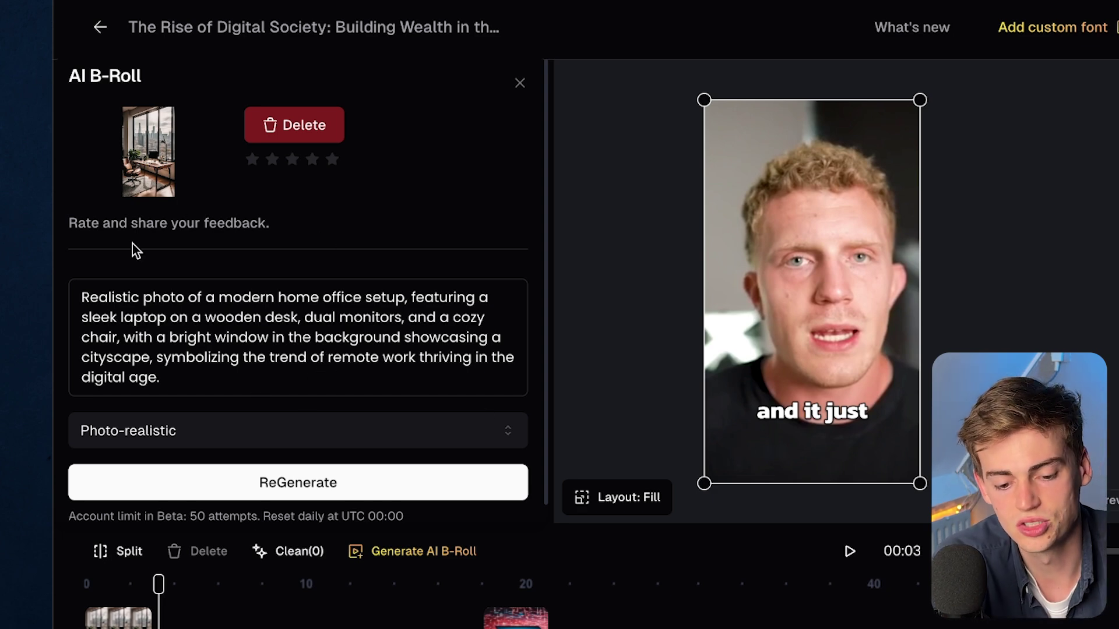
left_click(249, 430)
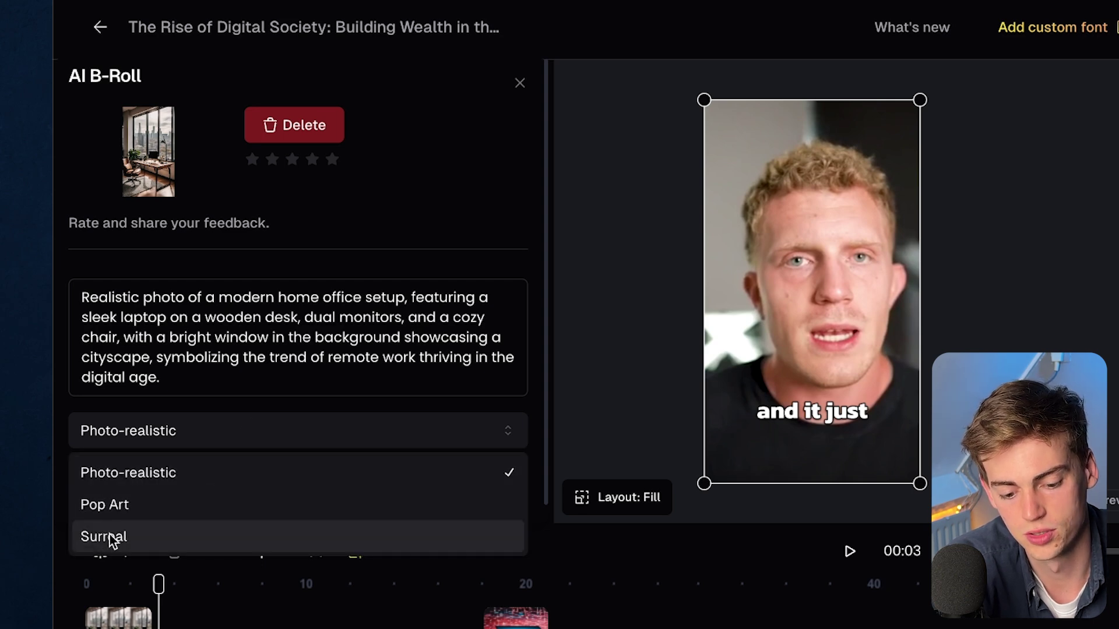
left_click(302, 383)
left_click(518, 85)
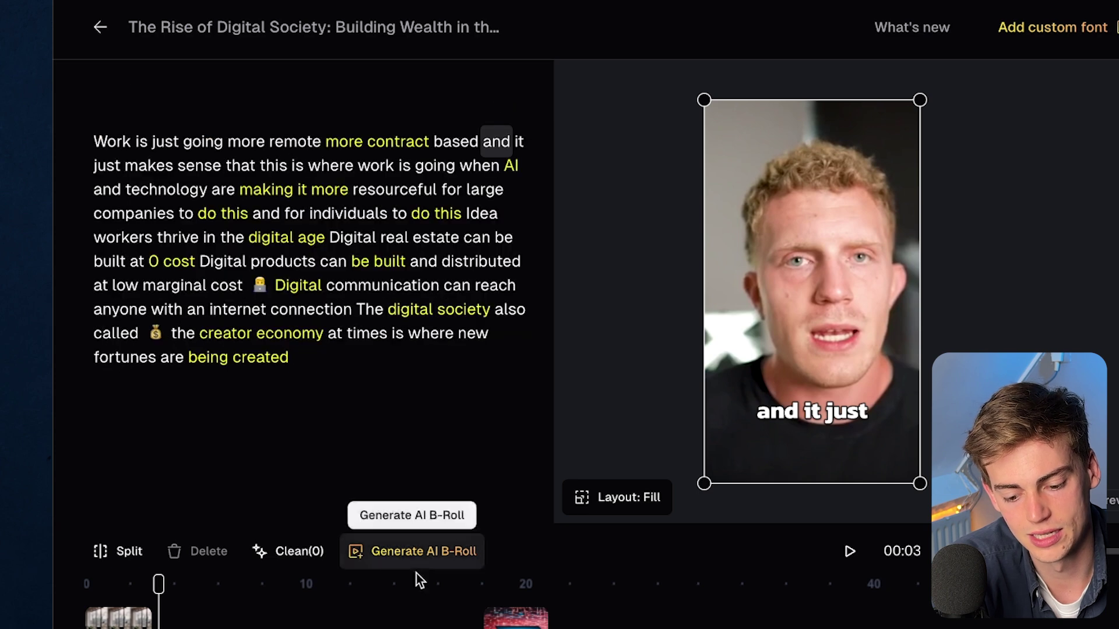
Step: Select the second B-roll at 00:18 and preview it up to the neon laptop image
left_click(475, 583)
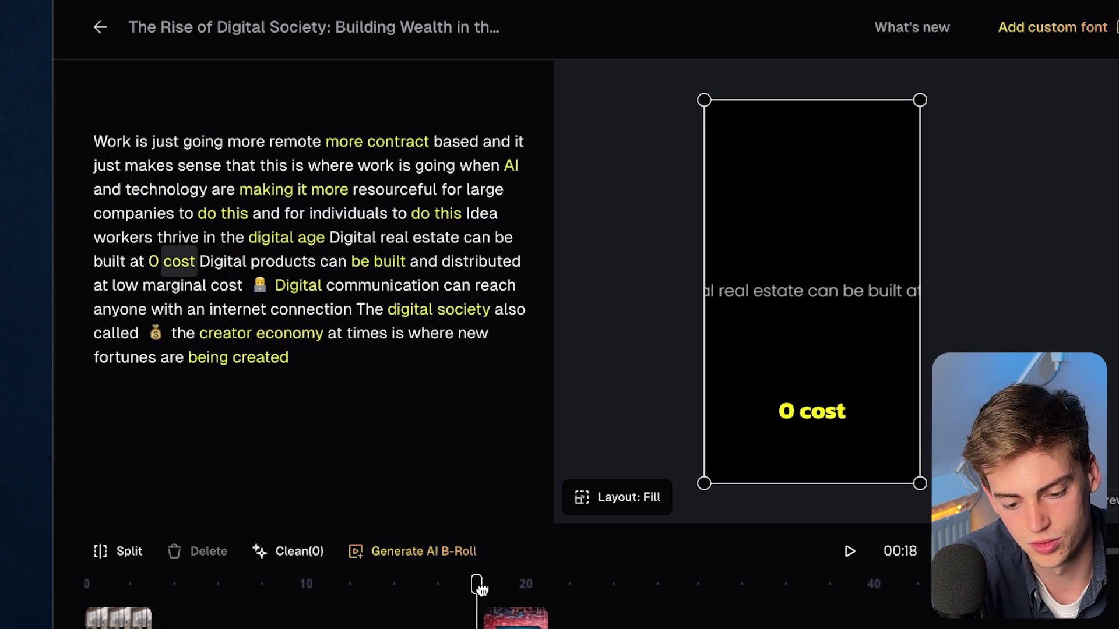
left_click(513, 616)
key("Escape")
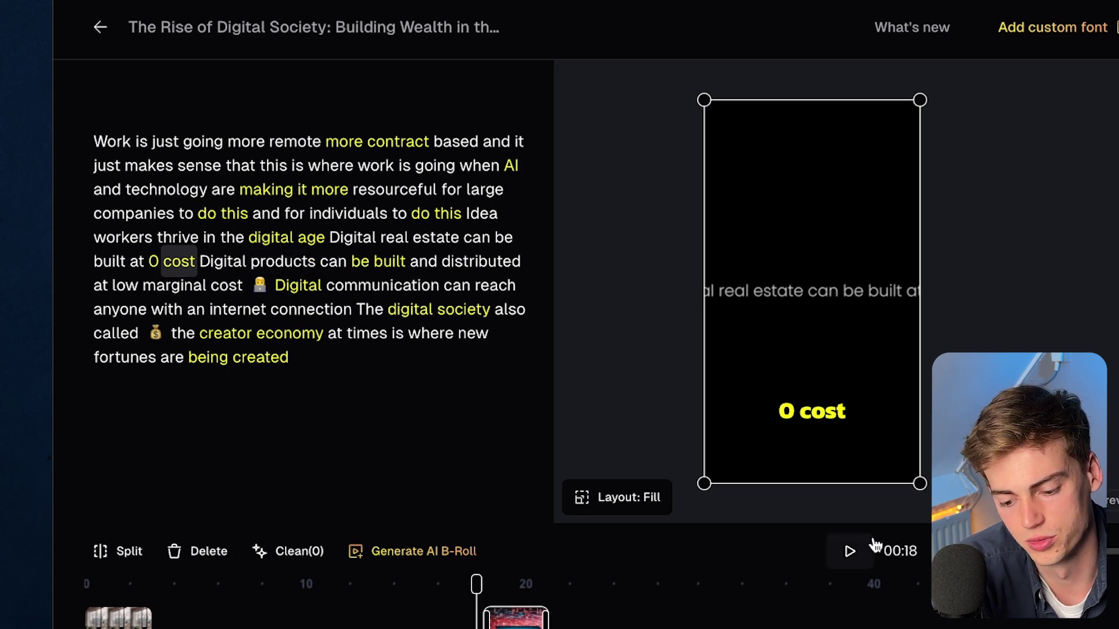
left_click(846, 553)
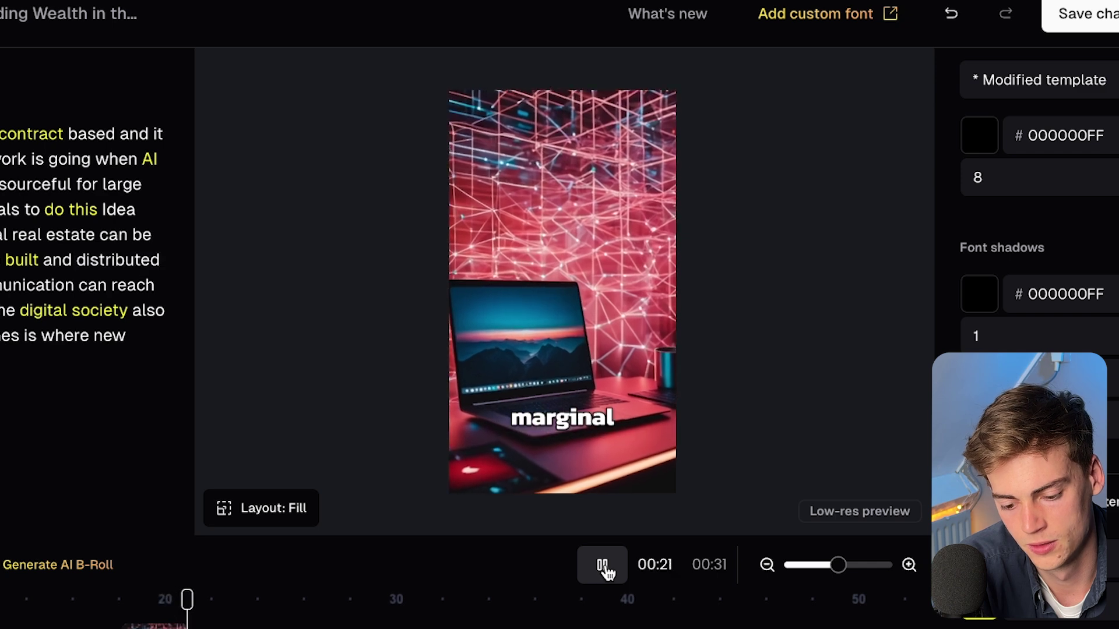
left_click(603, 565)
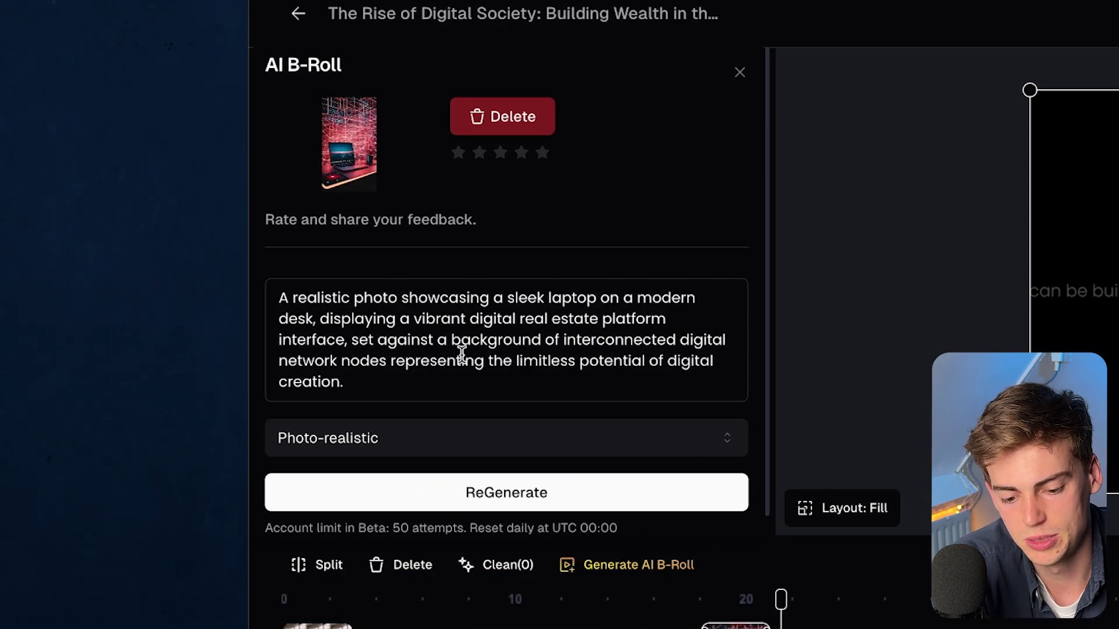
Step: Replace its prompt with 'a digital product on a laptop' and apply the fourth regenerated image
left_click(462, 354)
left_click_drag(429, 392, 249, 308)
type("a digital product on a laptop")
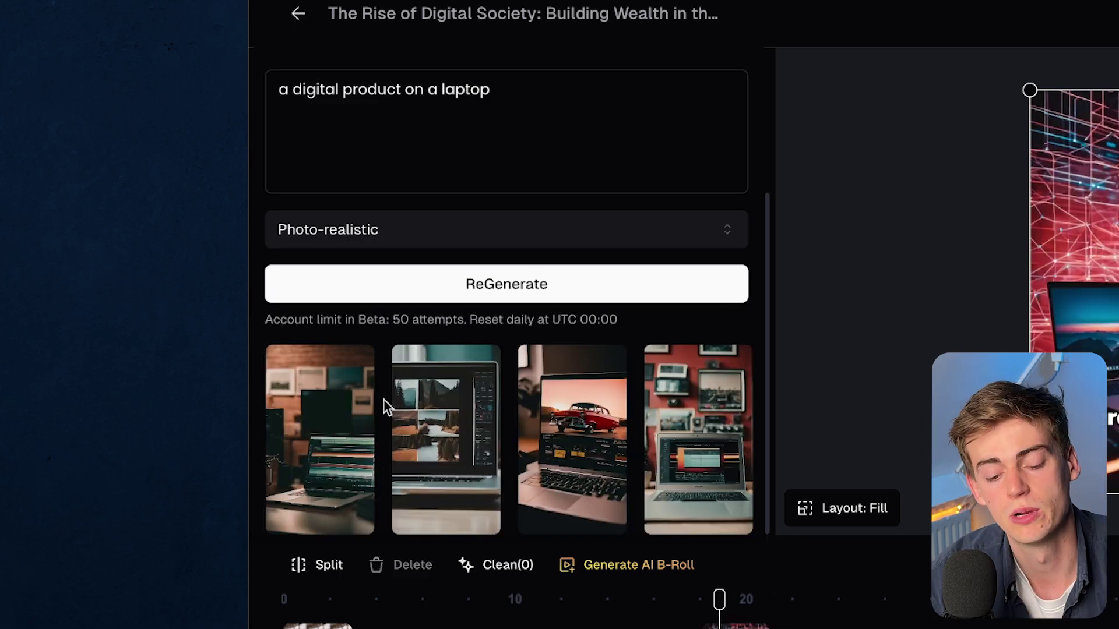
left_click(703, 435)
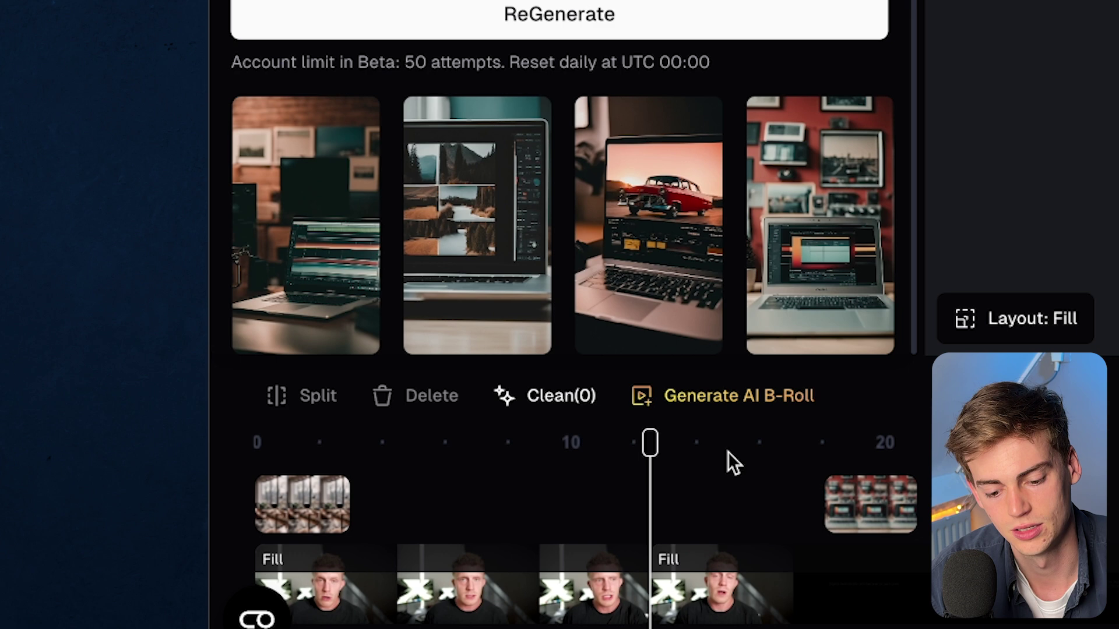
Step: Split the clip at the playhead just past 10 seconds and delete the short piece
left_click(728, 461)
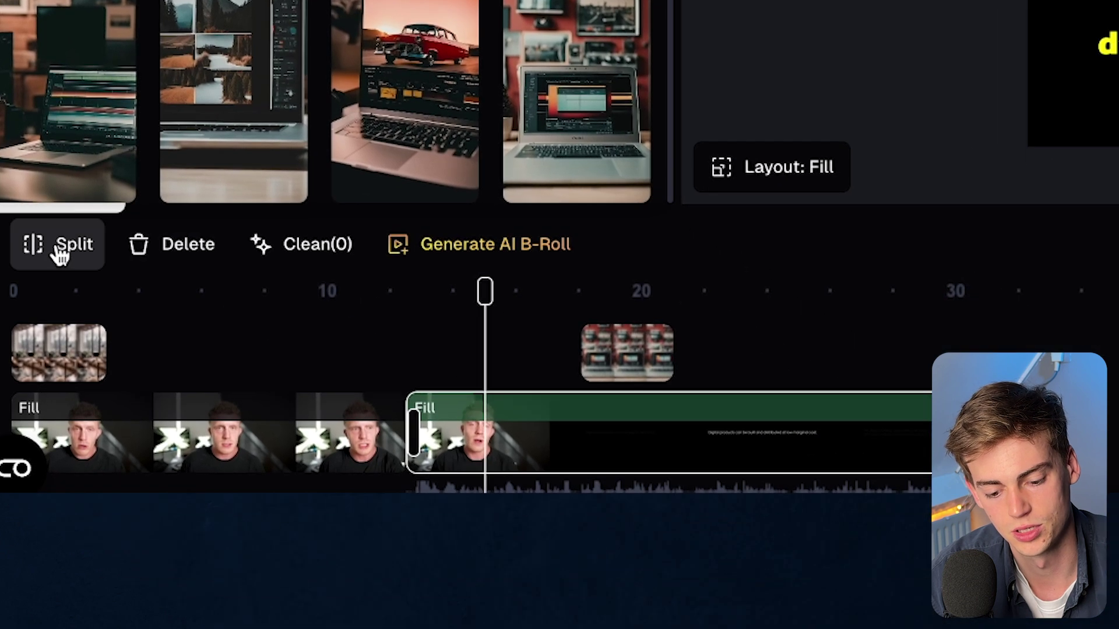
left_click(298, 395)
left_click(685, 560)
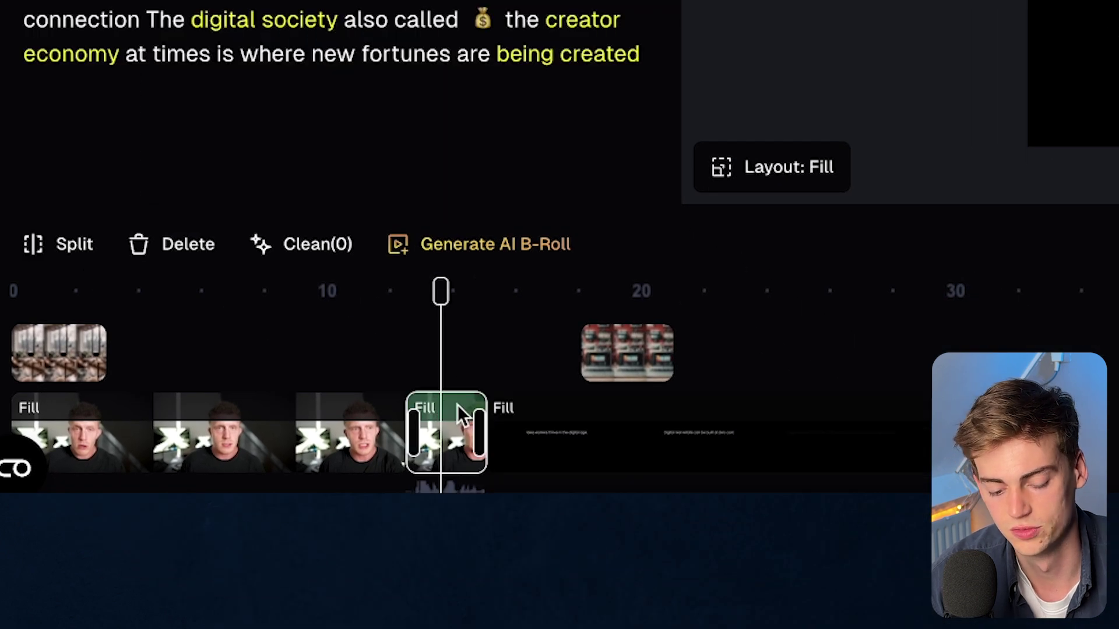
key("Delete")
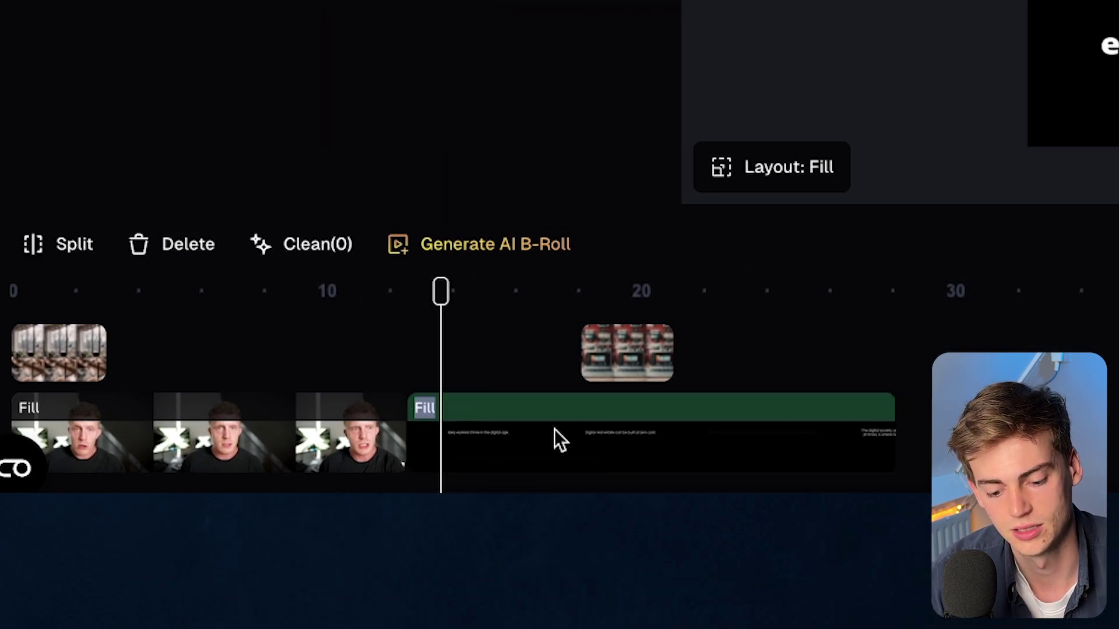
key("Delete")
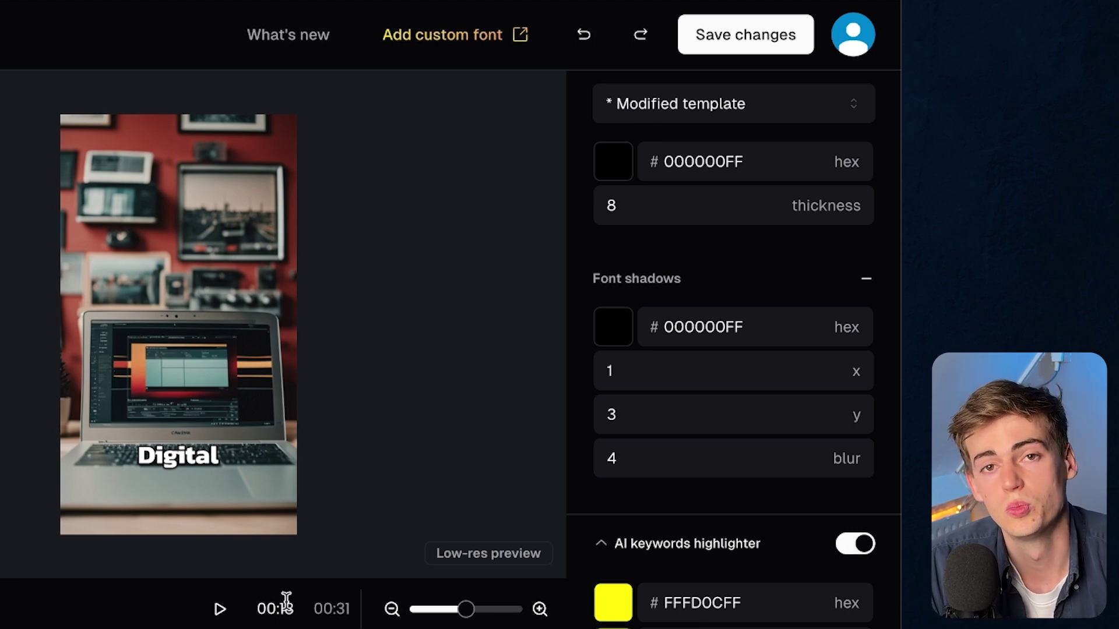
Step: Save the clip edits and scroll the generated-clips list down to clip #3
left_click(739, 36)
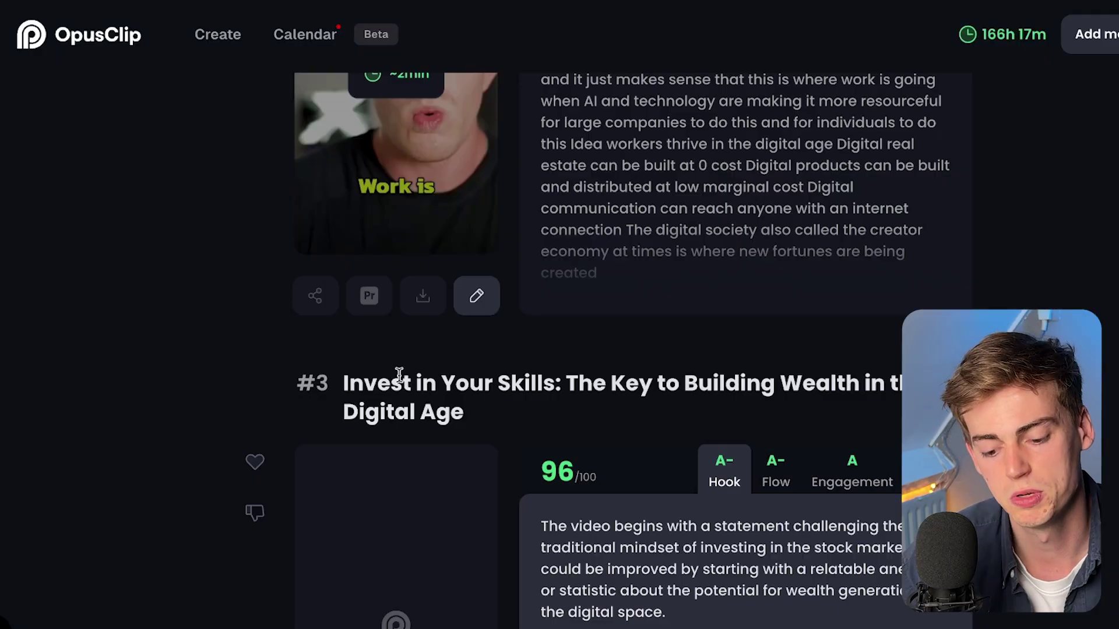
scroll(307, 490, "down", 5)
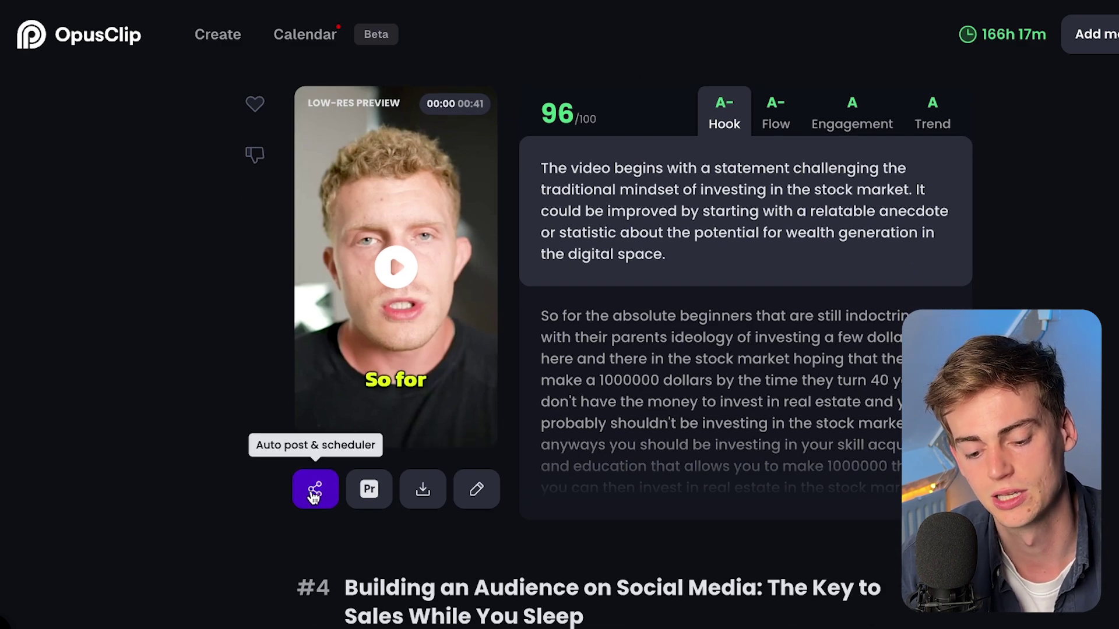
left_click(315, 491)
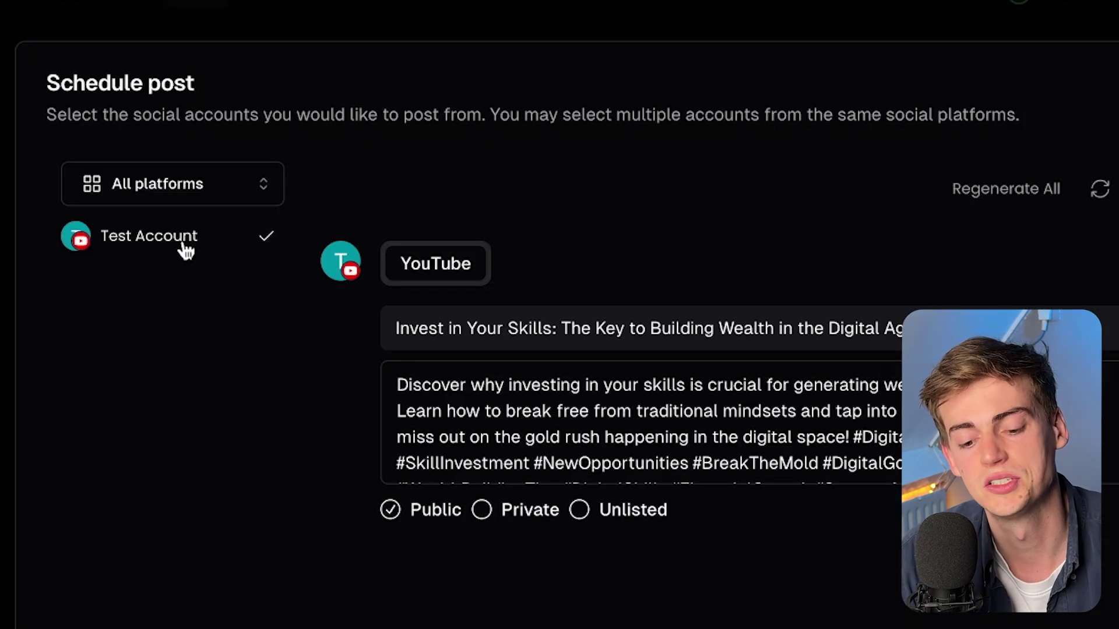
left_click(200, 429)
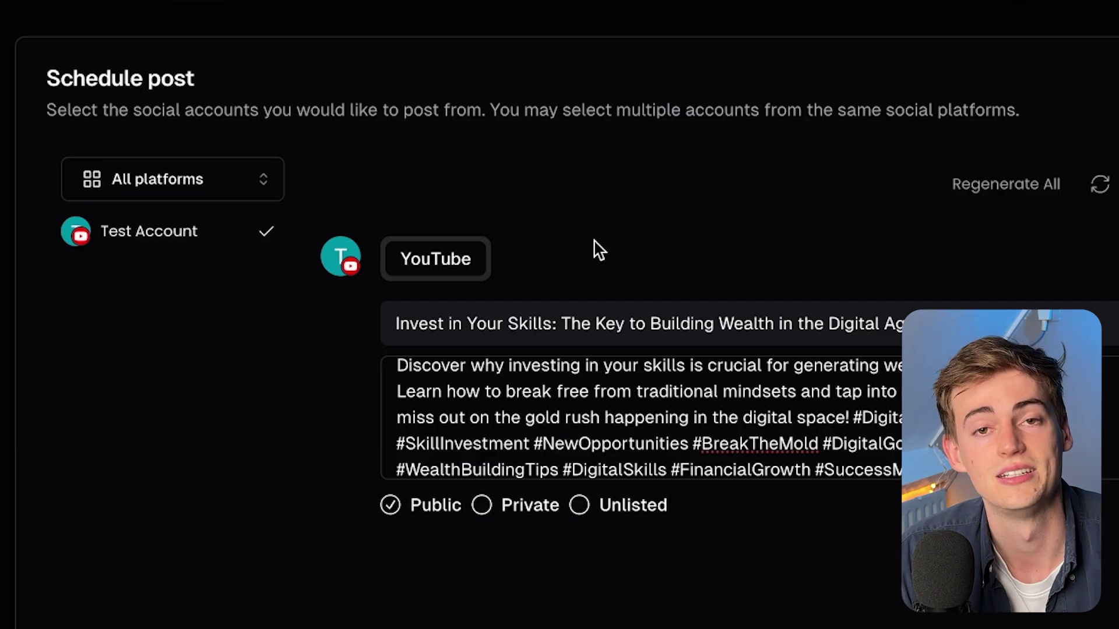
left_click_drag(690, 324, 427, 299)
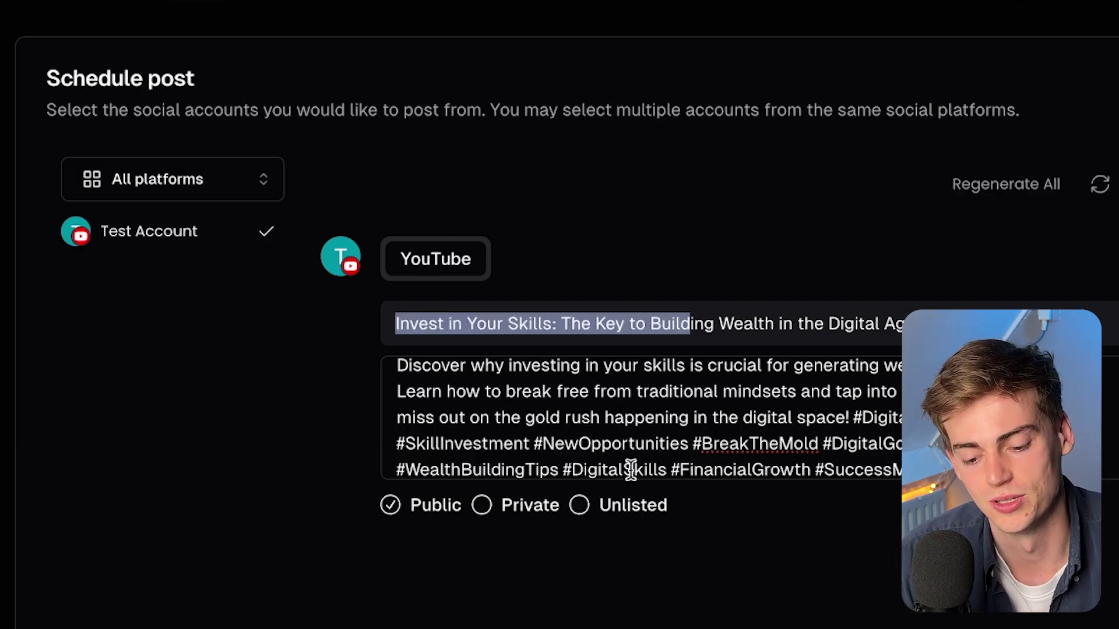
scroll(632, 467, "down", 1)
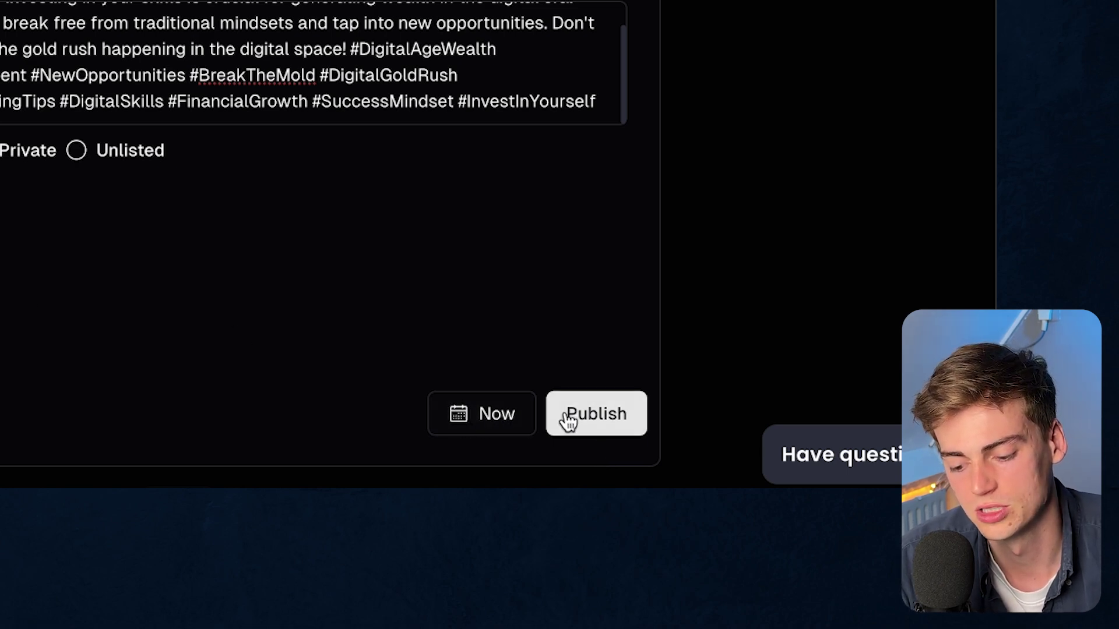
left_click(470, 434)
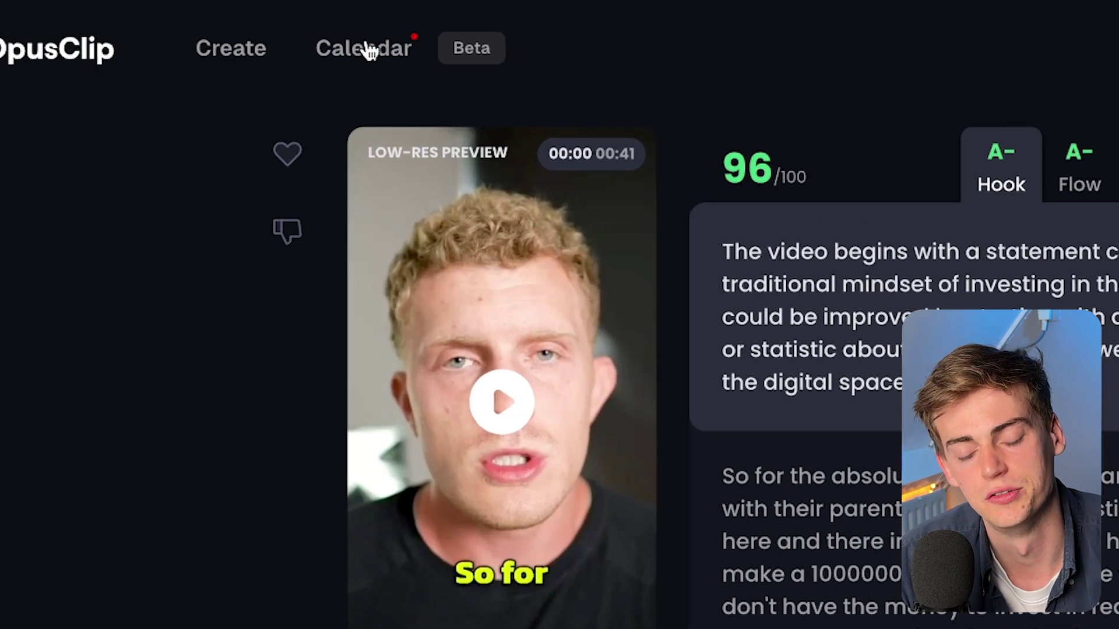
Step: Add a June 24 calendar post using clip #2 'The Rise of Digital Society' from the digital gold rush project
left_click(370, 47)
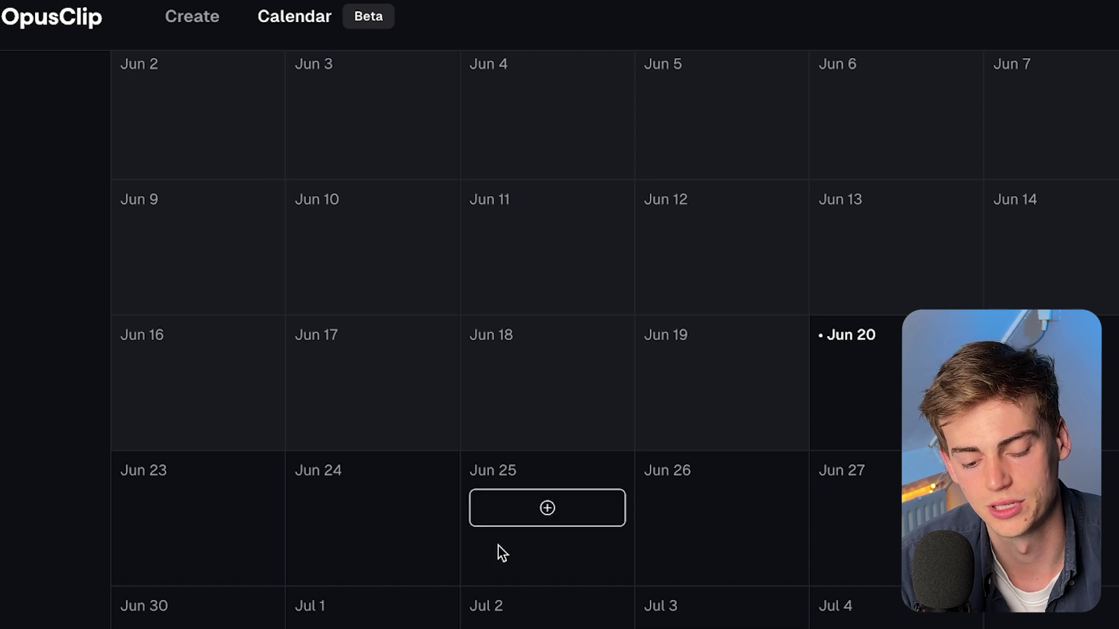
mouse_move(312, 520)
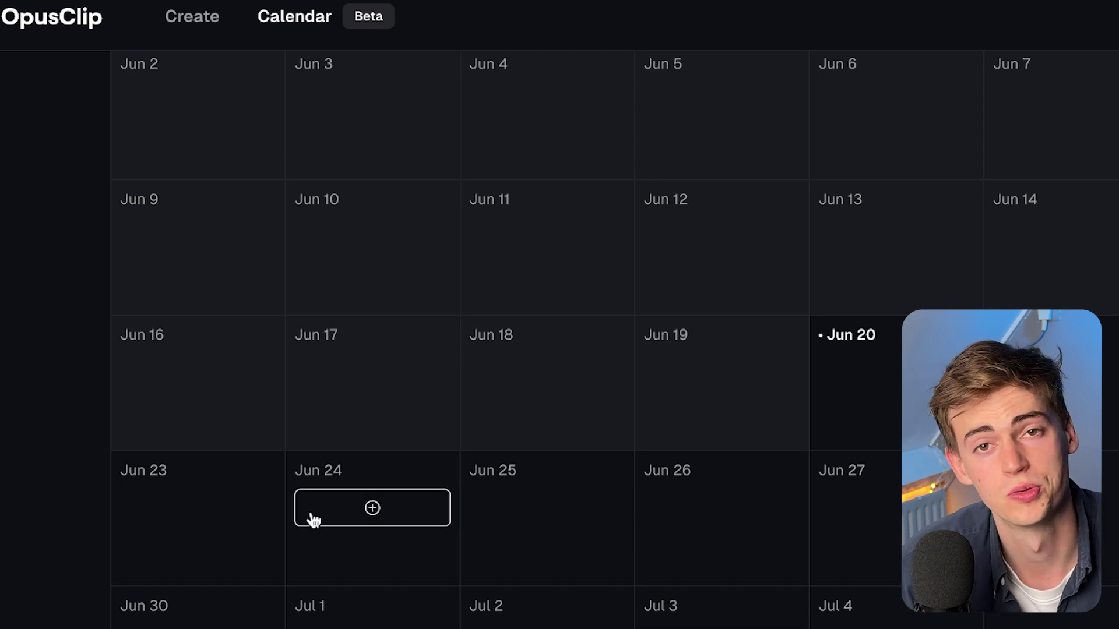
left_click(373, 508)
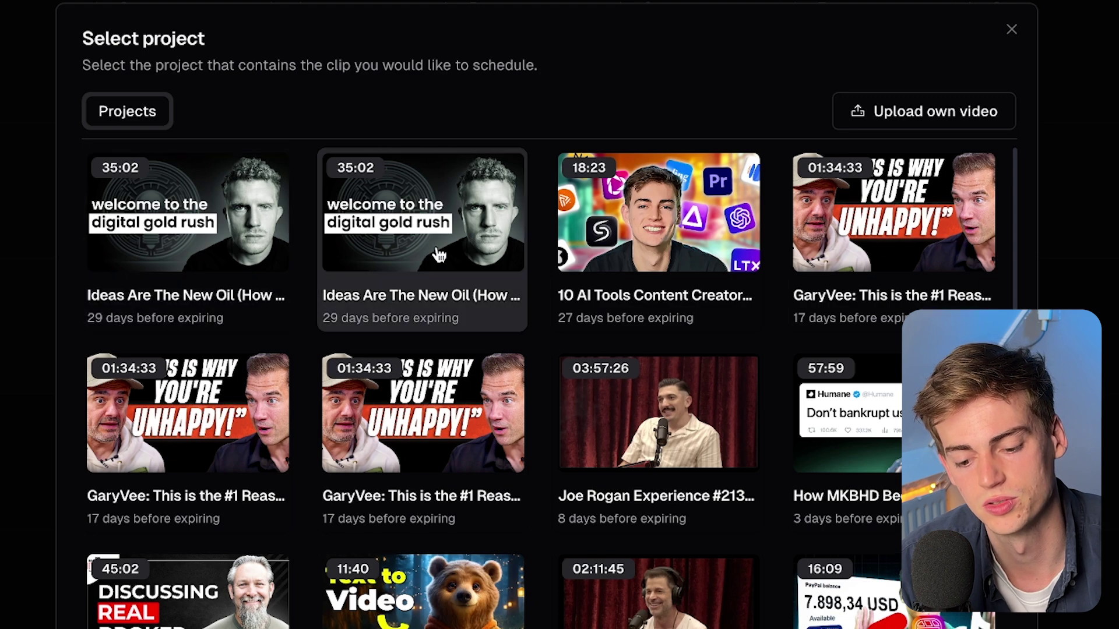
left_click(430, 230)
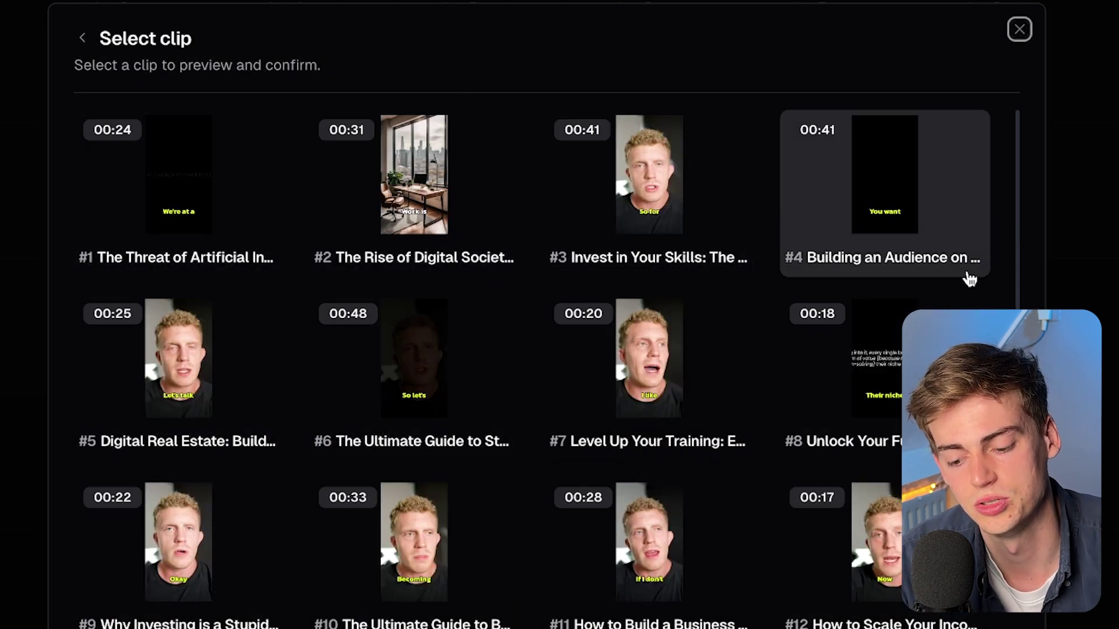
left_click(421, 215)
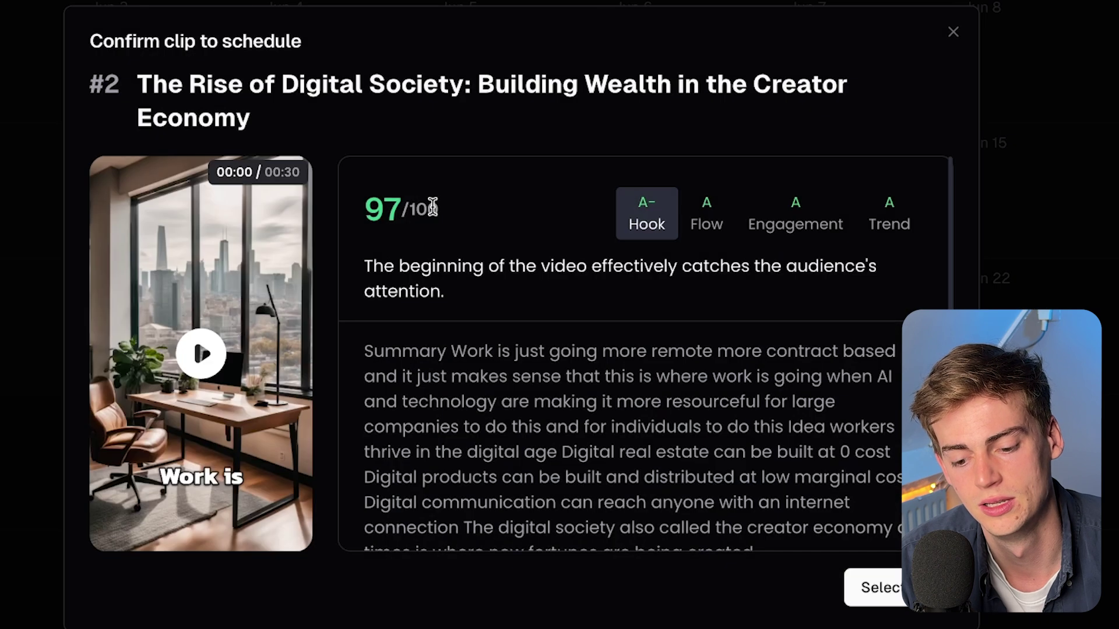
left_click(890, 593)
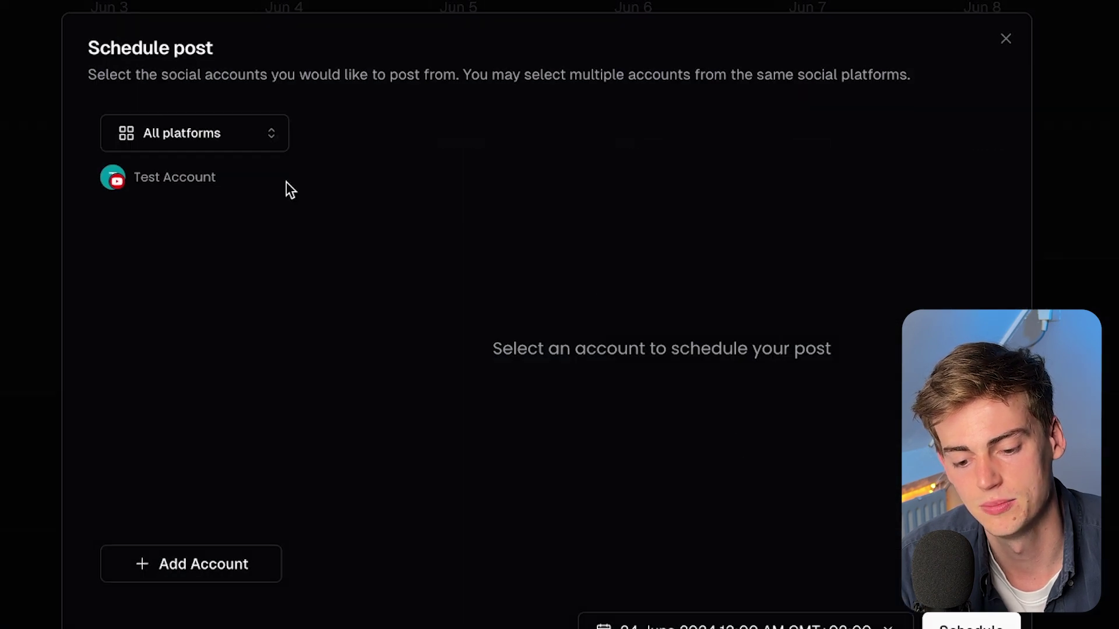
Step: Post from the connected YouTube test account and review the post title and description
left_click(152, 552)
left_click(289, 404)
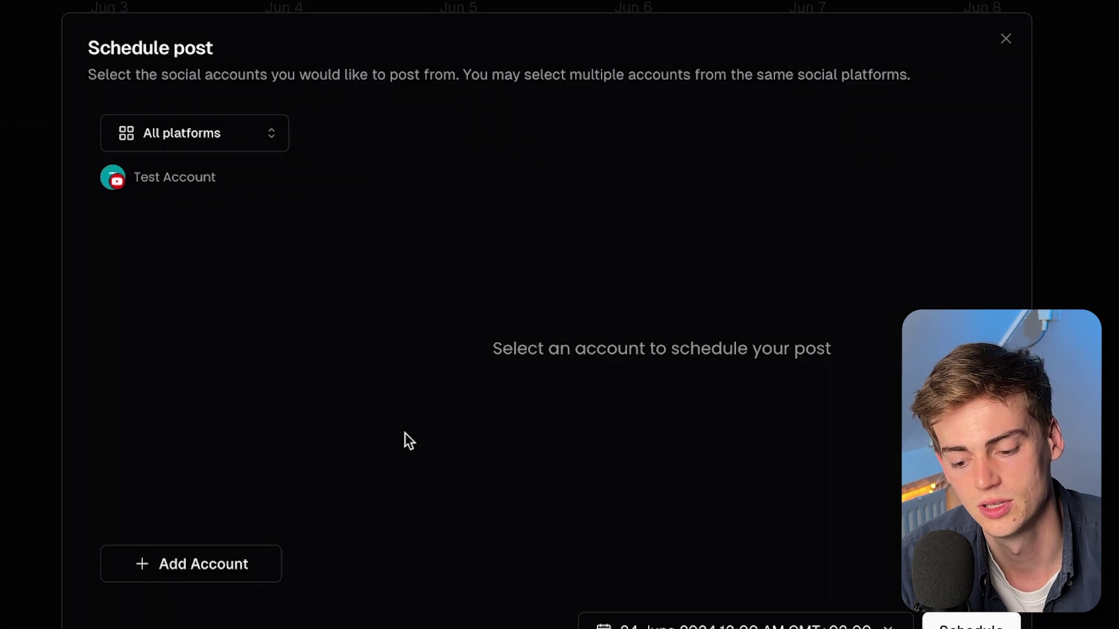
left_click(215, 191)
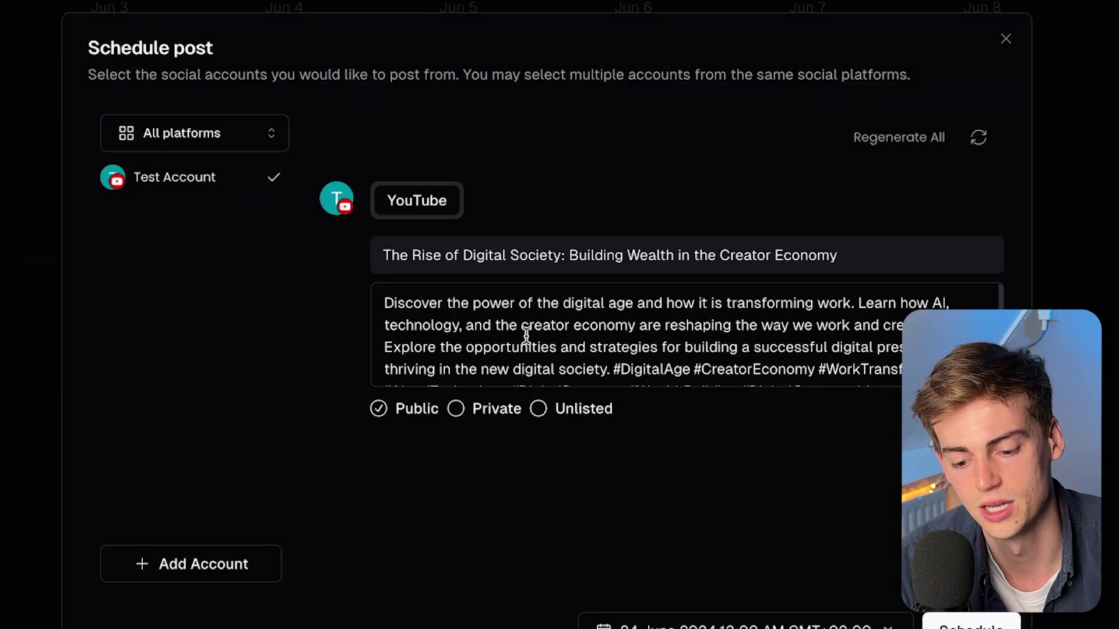
left_click_drag(641, 256, 366, 244)
left_click_drag(699, 371, 384, 302)
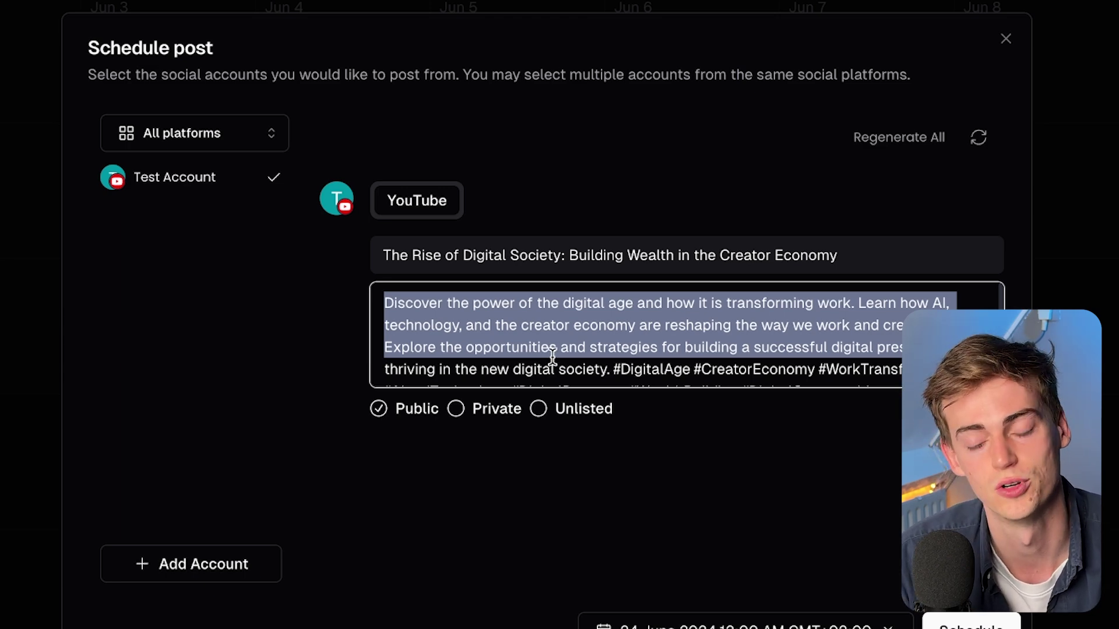
left_click(778, 586)
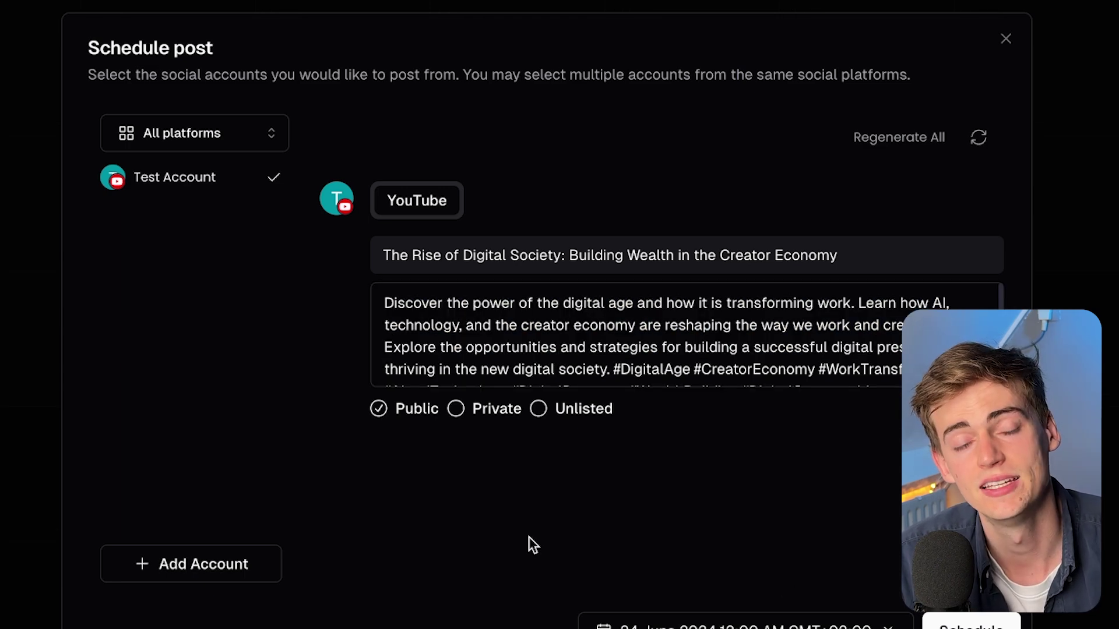
Step: Set the posting time to 10:00 PM on 24 June 2024 and schedule the post
left_click(796, 627)
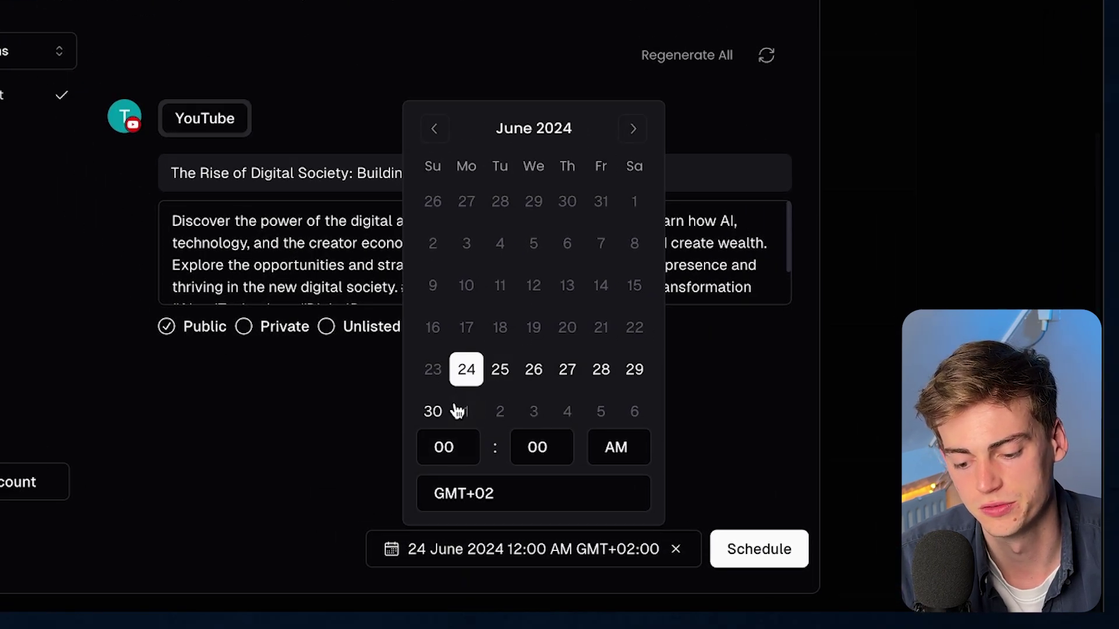
left_click(455, 461)
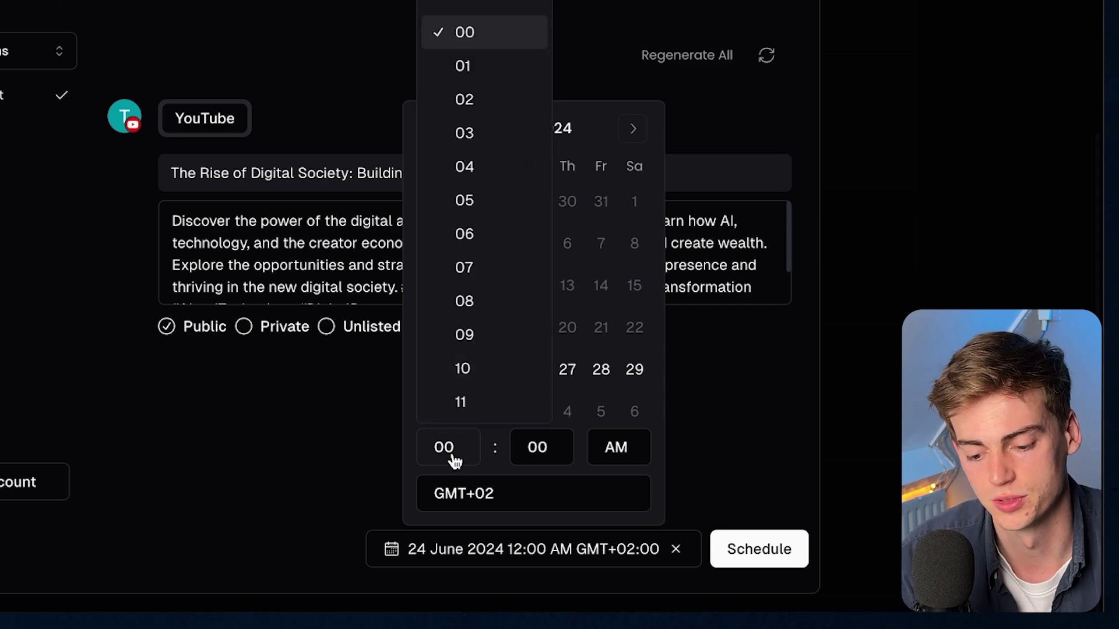
left_click(469, 369)
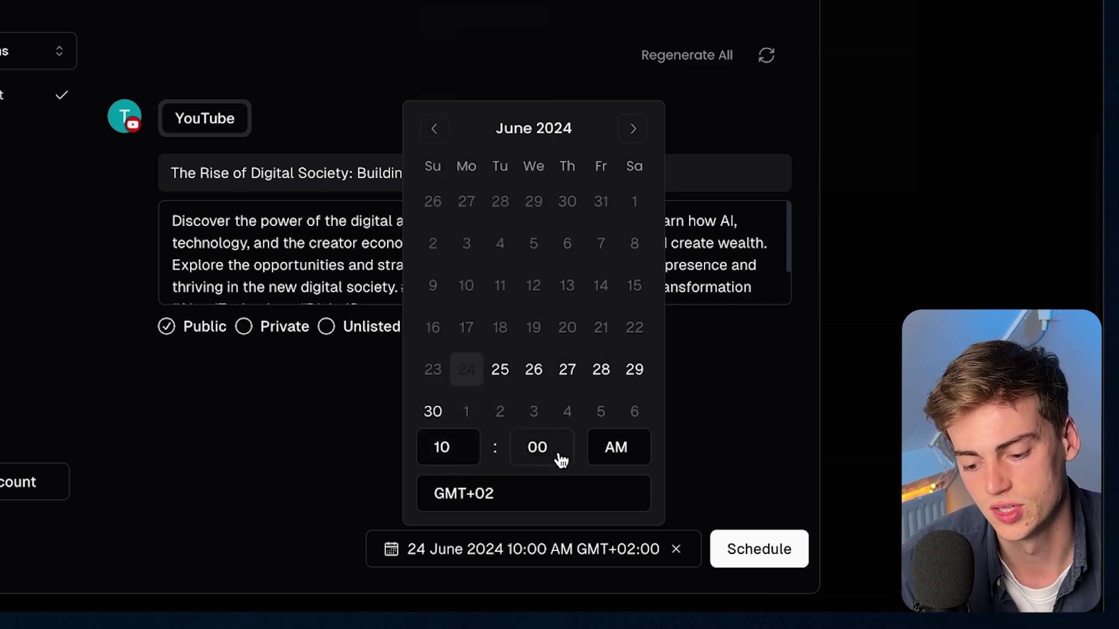
left_click(605, 434)
left_click(637, 541)
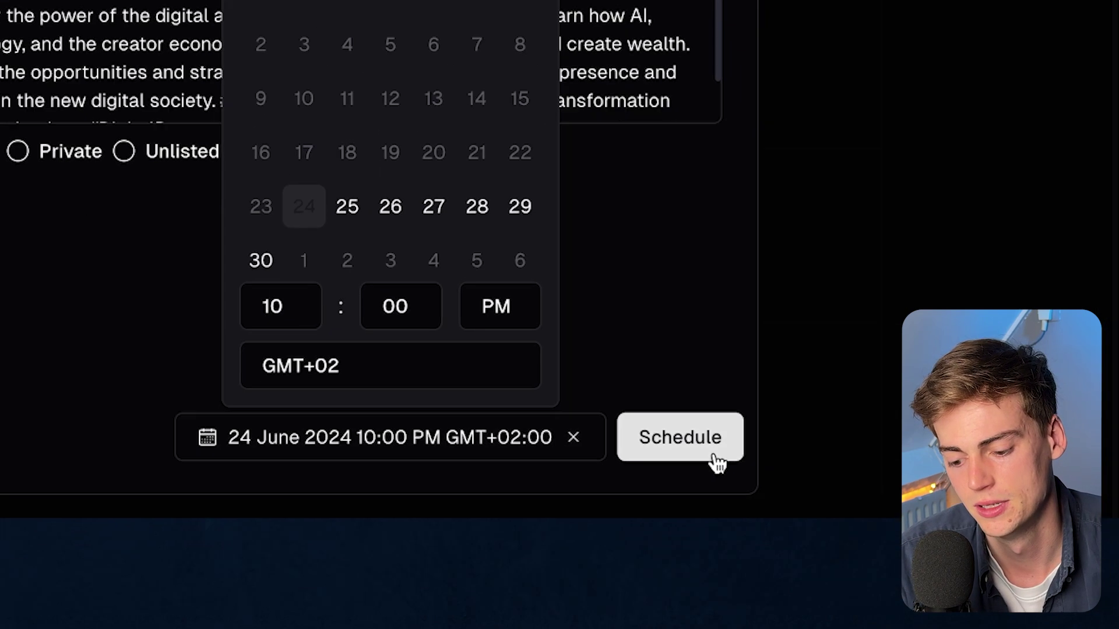
left_click(752, 537)
left_click(645, 386)
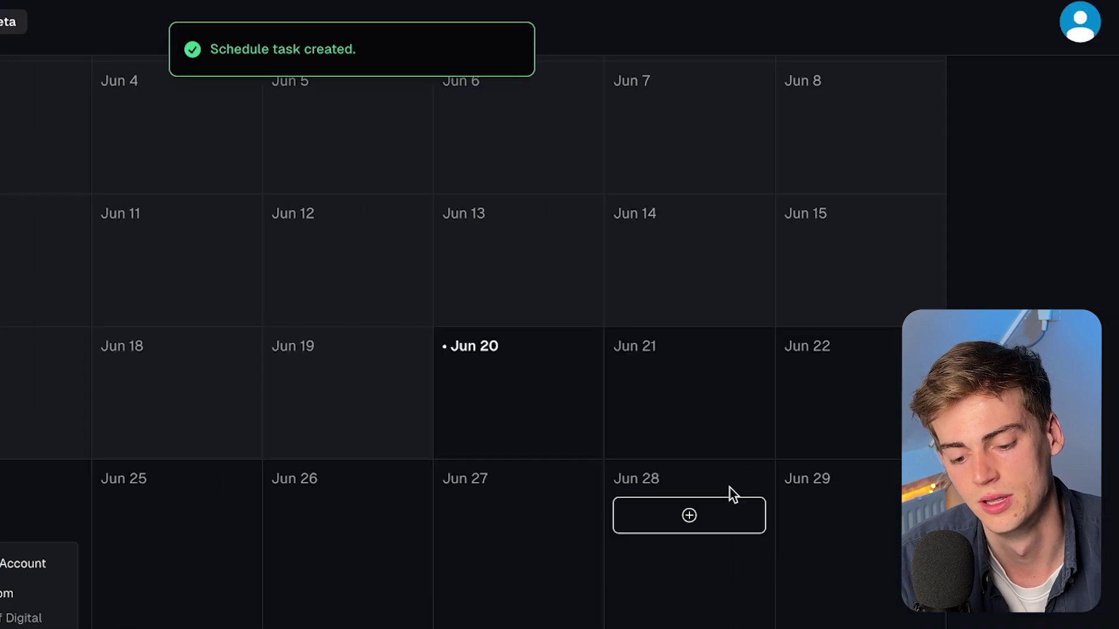